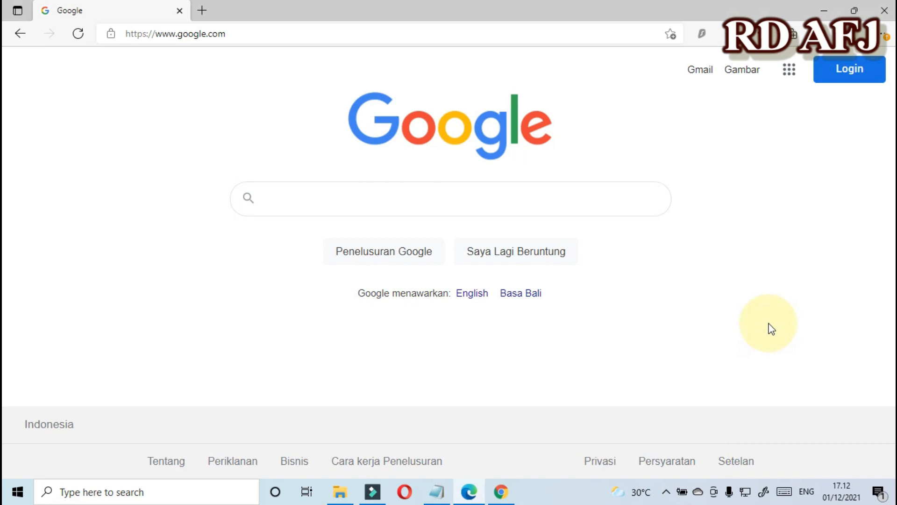
Search Google for 'google drive', correcting the typos in the query.
{"action": "left_click", "coordinate": [284, 196]}
{"action": "type", "text": "g"}
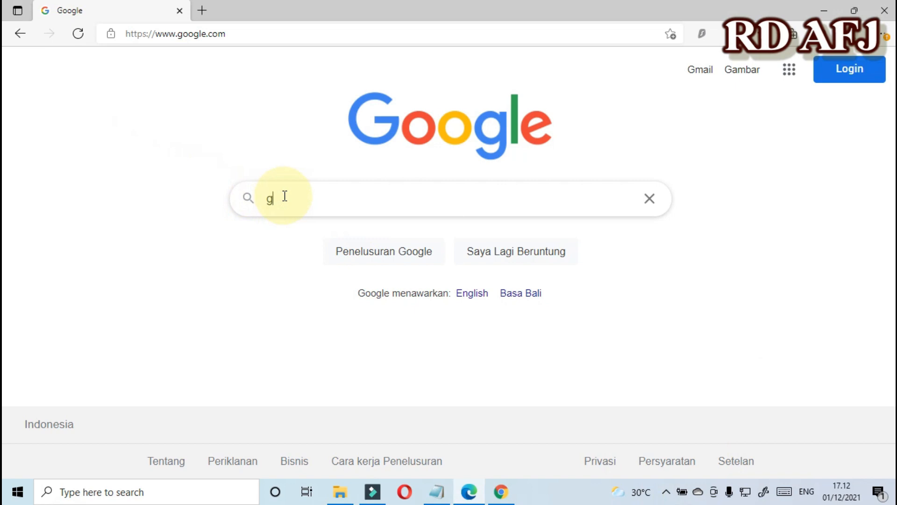
{"action": "type", "text": "oogle"}
{"action": "key", "text": "BackSpace"}
{"action": "key", "text": "BackSpace"}
{"action": "key", "text": "BackSpace"}
{"action": "type", "text": "e drve"}
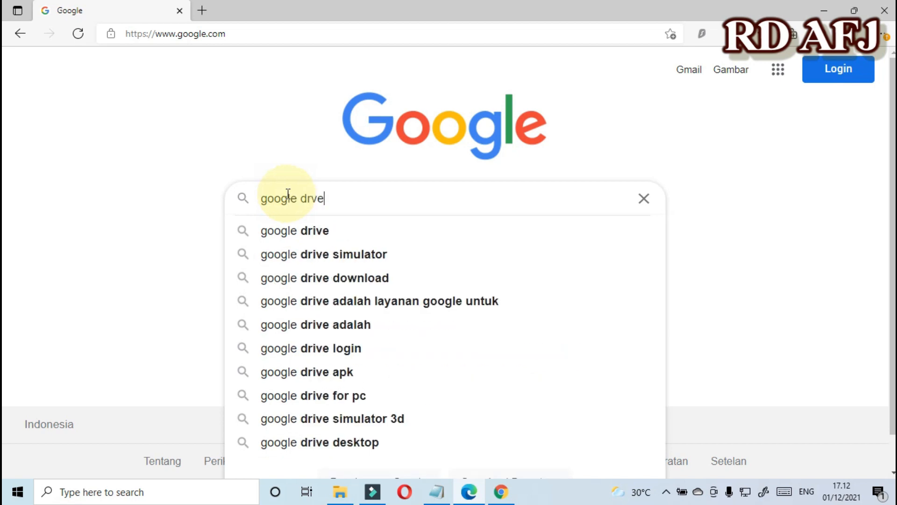
{"action": "key", "text": "BackSpace"}
{"action": "key", "text": "BackSpace"}
{"action": "type", "text": "ive"}
{"action": "key", "text": "Return"}
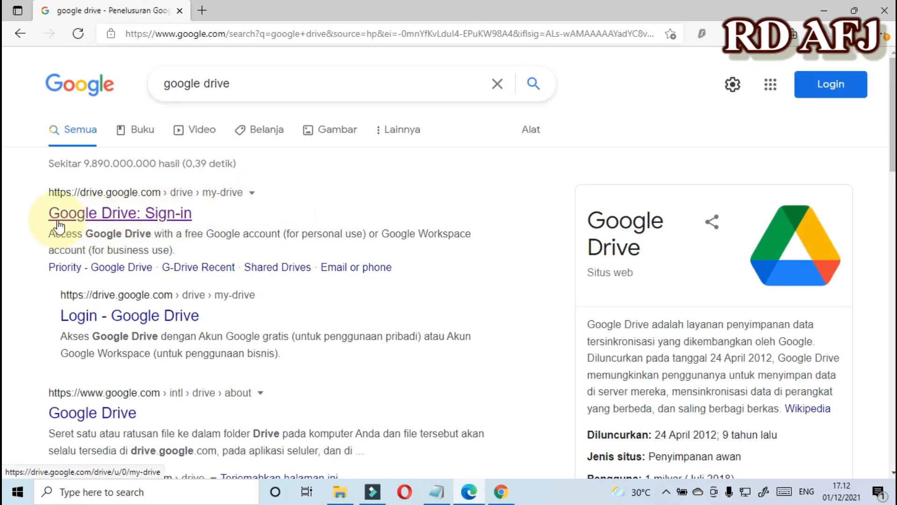
Sign in to Google Drive with the first saved account and its password.
{"action": "left_click", "coordinate": [163, 219]}
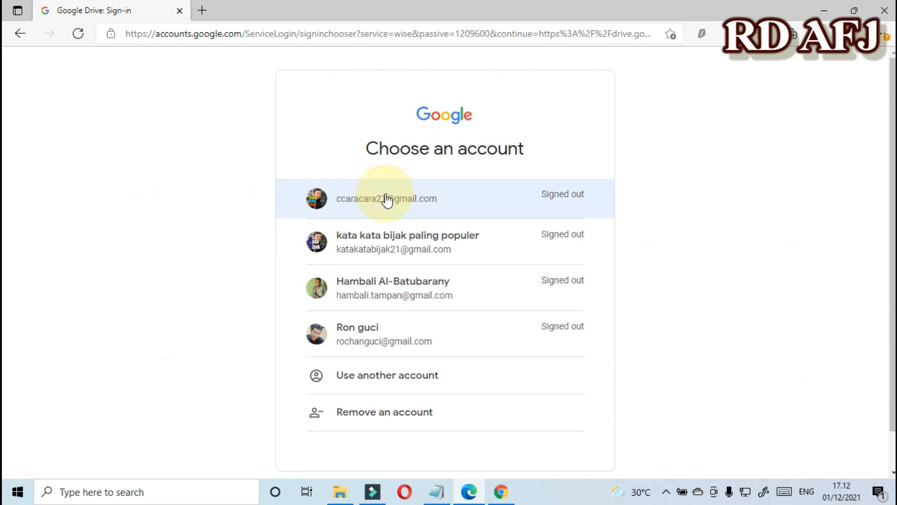
{"action": "left_click", "coordinate": [421, 205]}
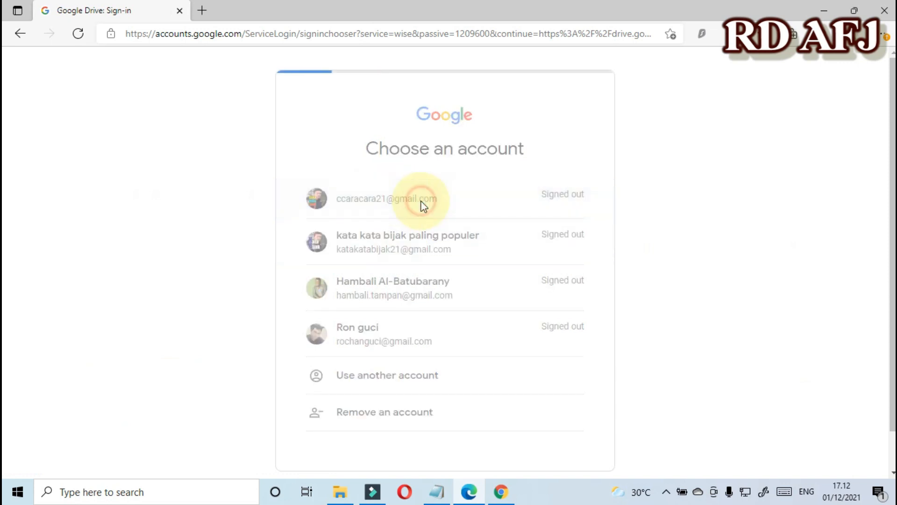
{"action": "left_click", "coordinate": [420, 251]}
{"action": "type", "text": "a*********"}
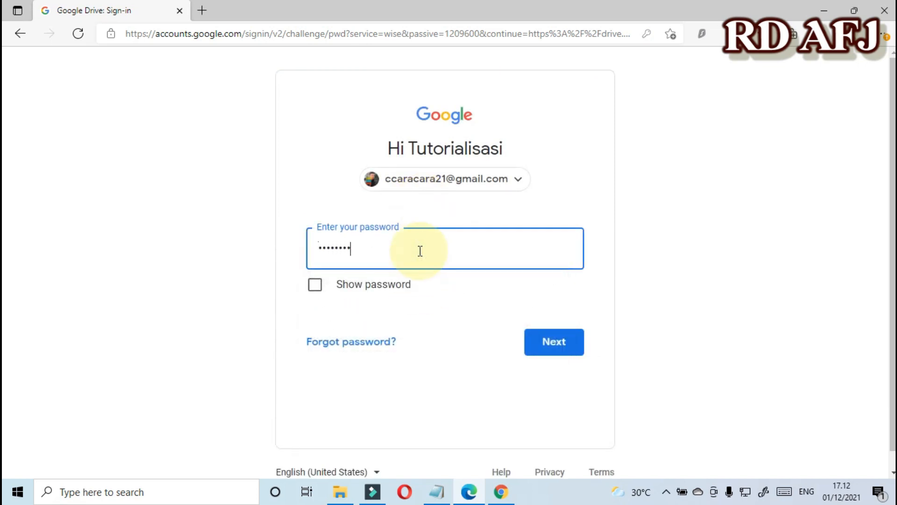
{"action": "key", "text": "Return"}
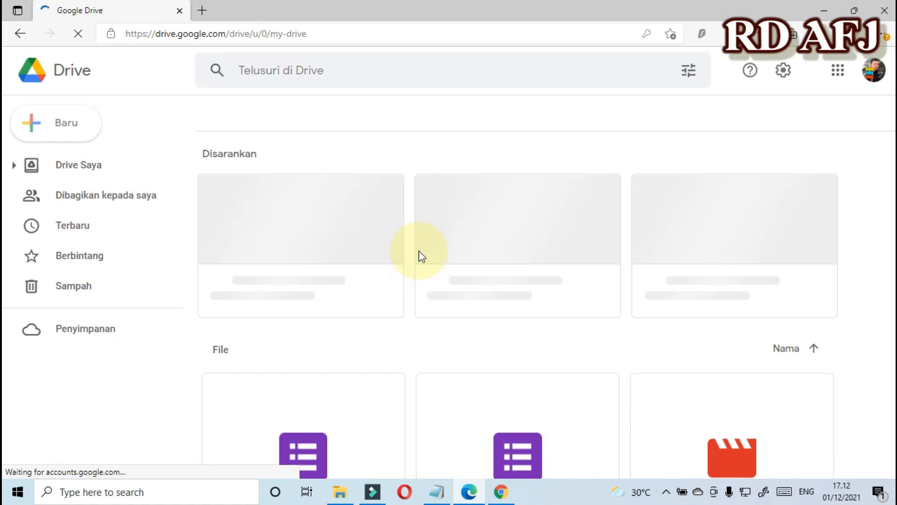
Create a new blank Google Form from My Drive's Baru menu.
{"action": "scroll", "coordinate": [401, 261], "scroll_direction": "down", "scroll_amount": 2}
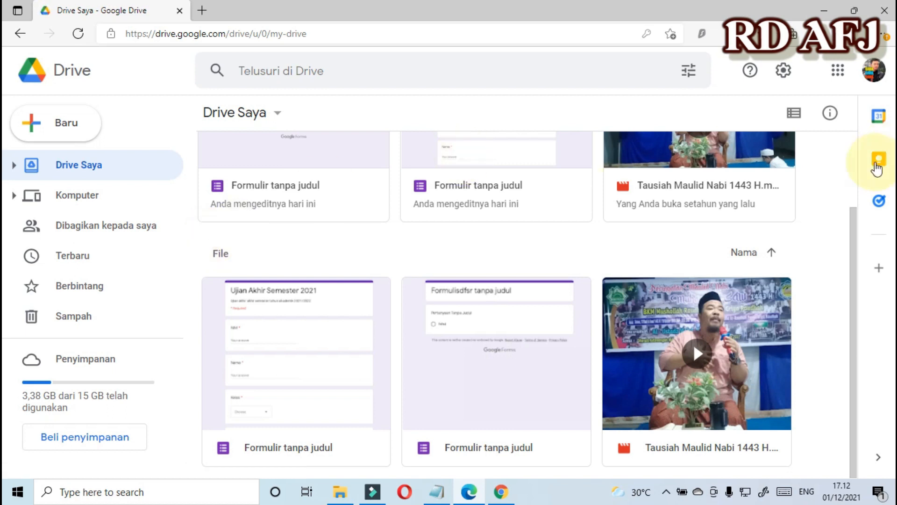
{"action": "left_click", "coordinate": [64, 129]}
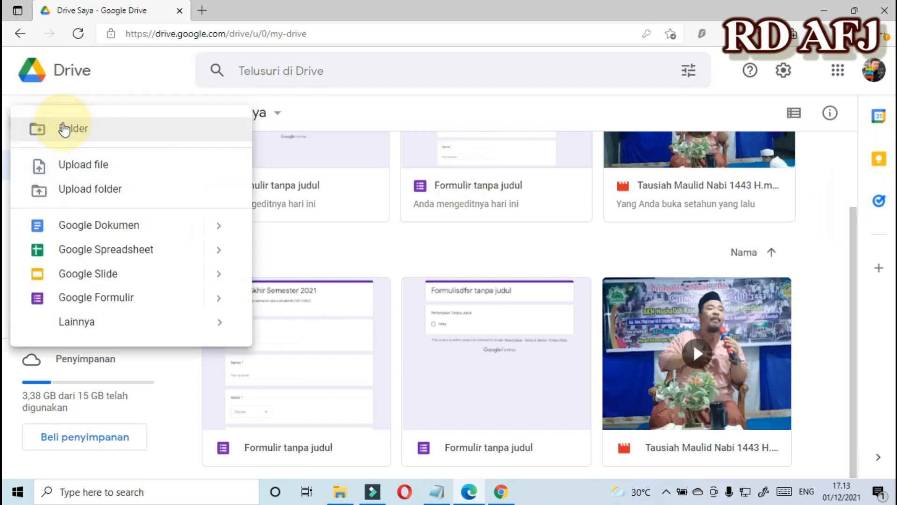
{"action": "left_click", "coordinate": [104, 299]}
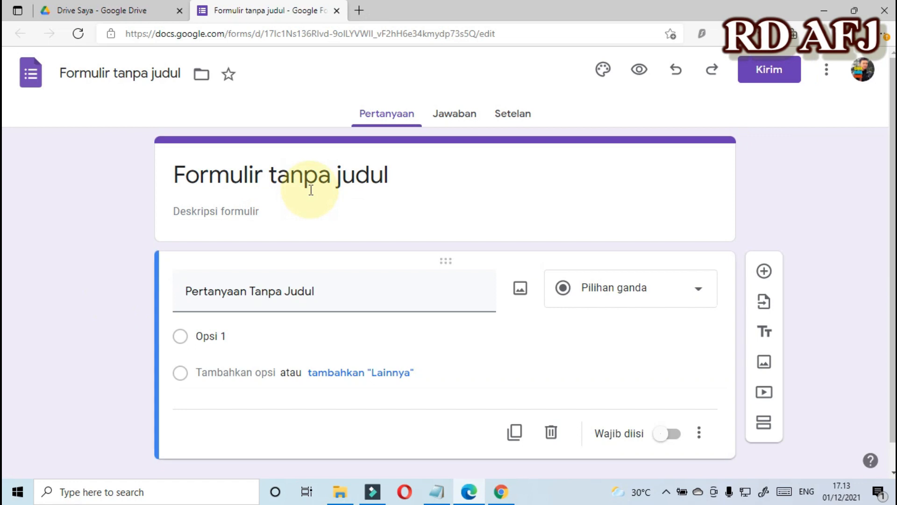
Replace the default form title with 'Ujian Akhir Semester 2021'.
{"action": "left_click", "coordinate": [310, 190]}
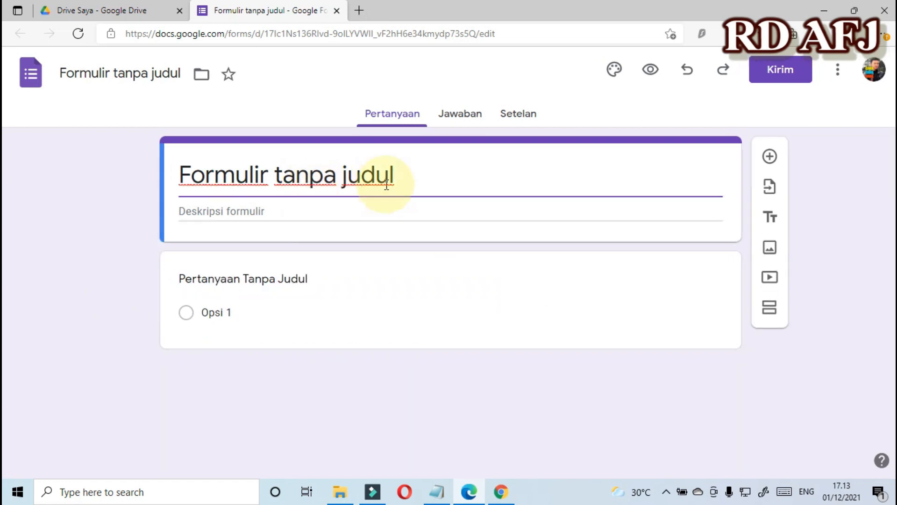
{"action": "left_click_drag", "start_coordinate": [439, 179], "coordinate": [174, 186]}
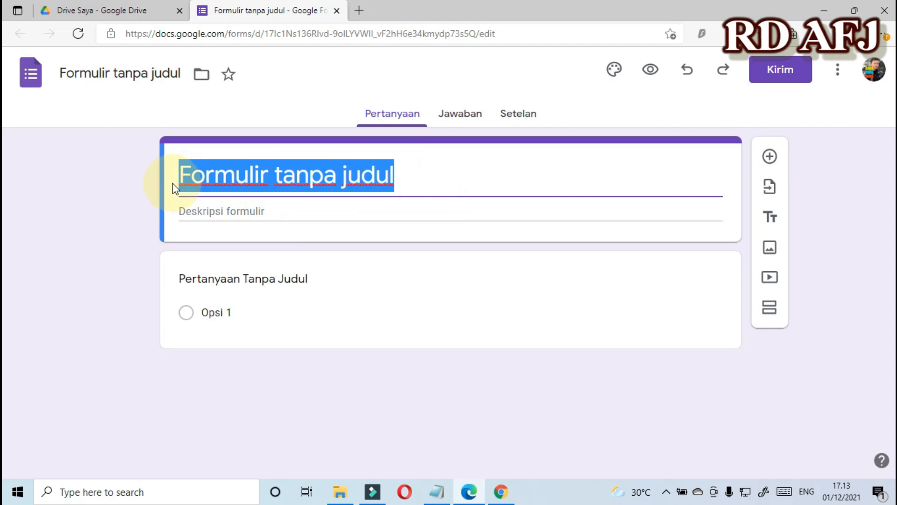
{"action": "type", "text": "Ujian Aklhir"}
{"action": "key", "text": "BackSpace"}
{"action": "key", "text": "BackSpace"}
{"action": "key", "text": "BackSpace"}
{"action": "key", "text": "BackSpace"}
{"action": "type", "text": "hir Semester 2021"}
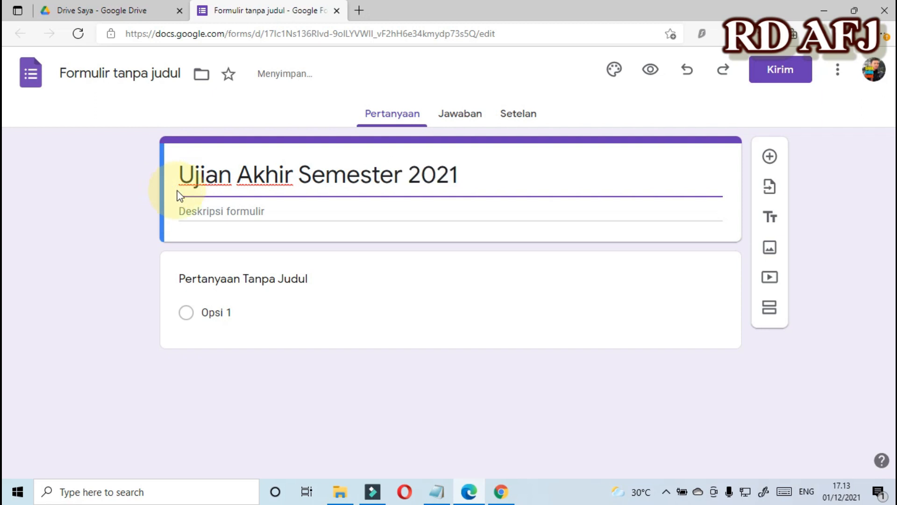
Add the description 'Ujian akhir semester tahun akademik 2021/2022'.
{"action": "left_click", "coordinate": [203, 209]}
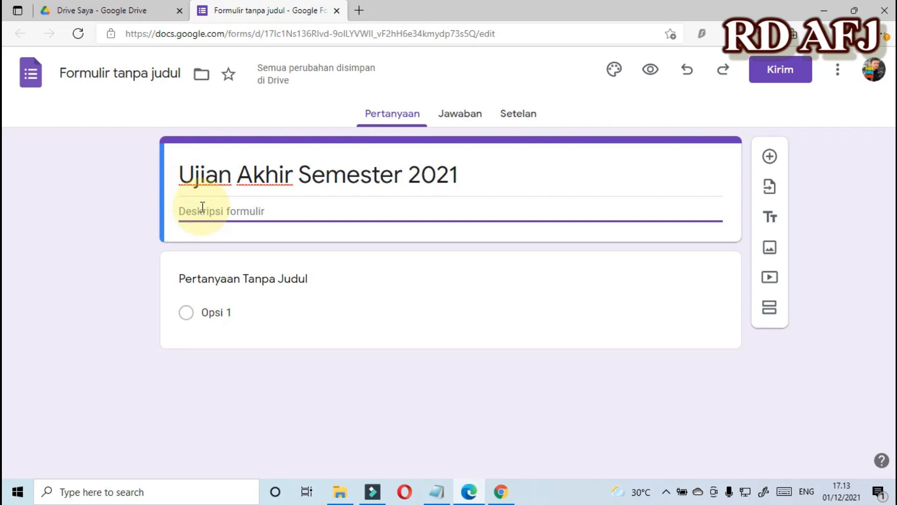
{"action": "type", "text": "Ujian akhir semeste"}
{"action": "key", "text": "BackSpace"}
{"action": "key", "text": "BackSpace"}
{"action": "type", "text": "ter tahun akademik 2021/2022"}
{"action": "left_click", "coordinate": [126, 230]}
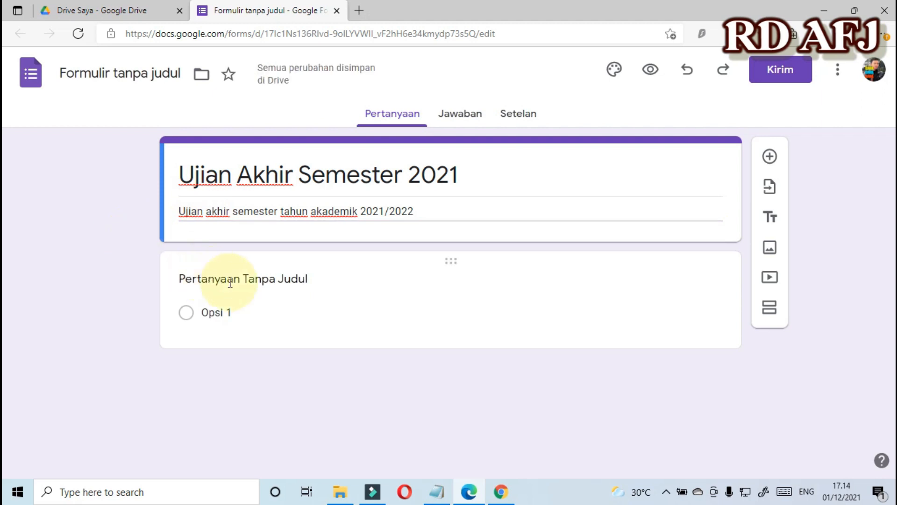
{"action": "left_click", "coordinate": [244, 281]}
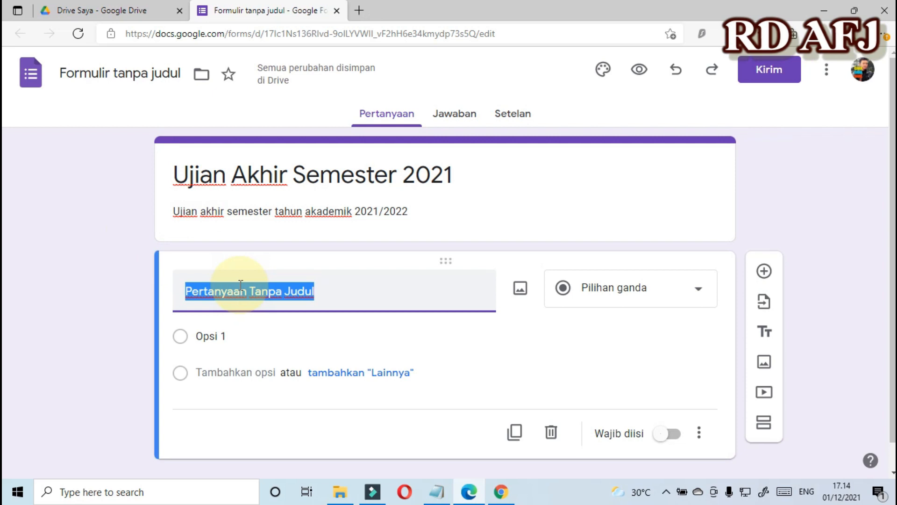
Create required short-answer questions 'NIM' and 'Nama', then add another question.
{"action": "type", "text": "NIM"}
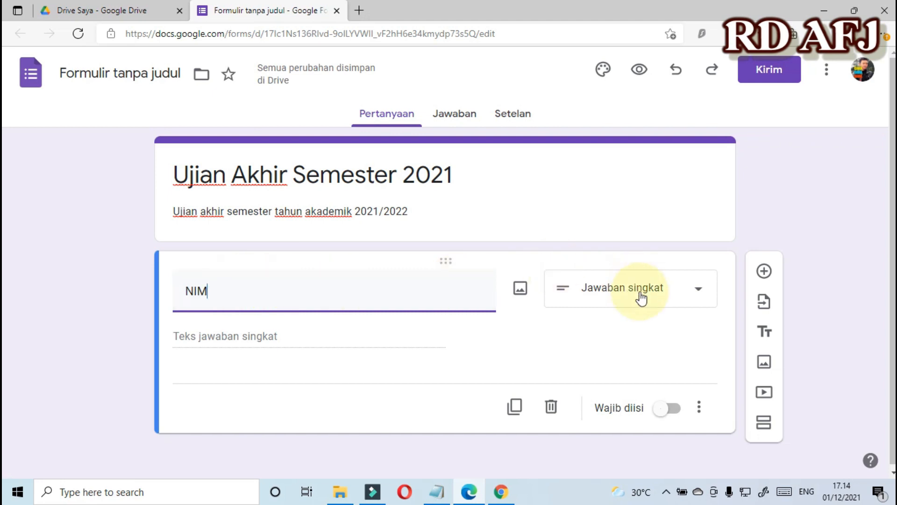
{"action": "left_click", "coordinate": [673, 410]}
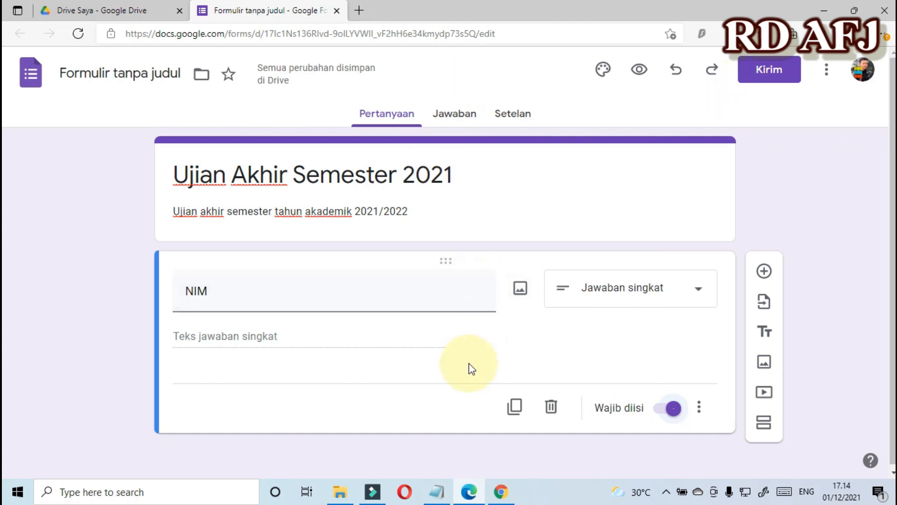
{"action": "left_click", "coordinate": [764, 272]}
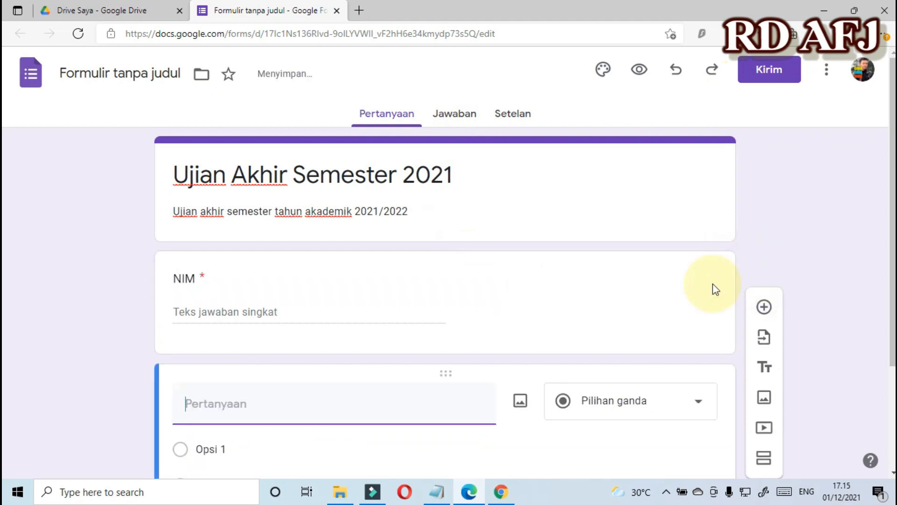
{"action": "type", "text": "Nama"}
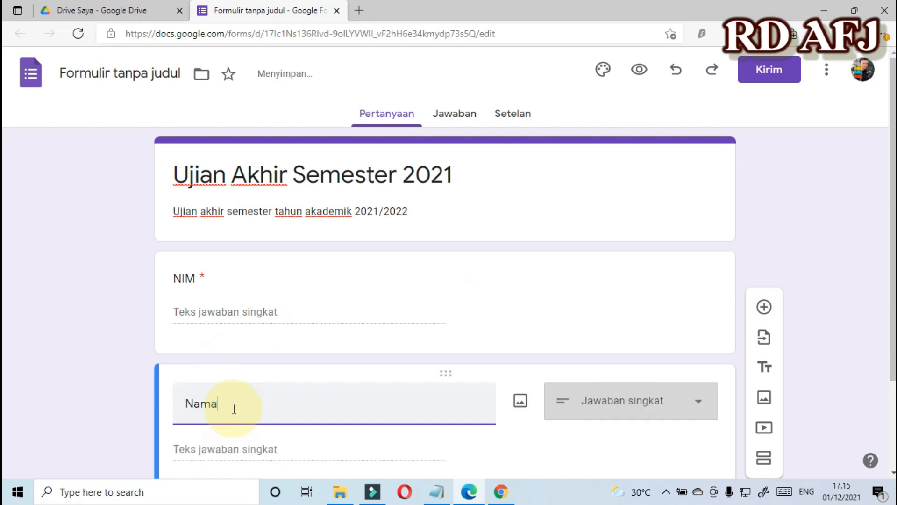
{"action": "scroll", "coordinate": [251, 401], "scroll_direction": "down", "scroll_amount": 3}
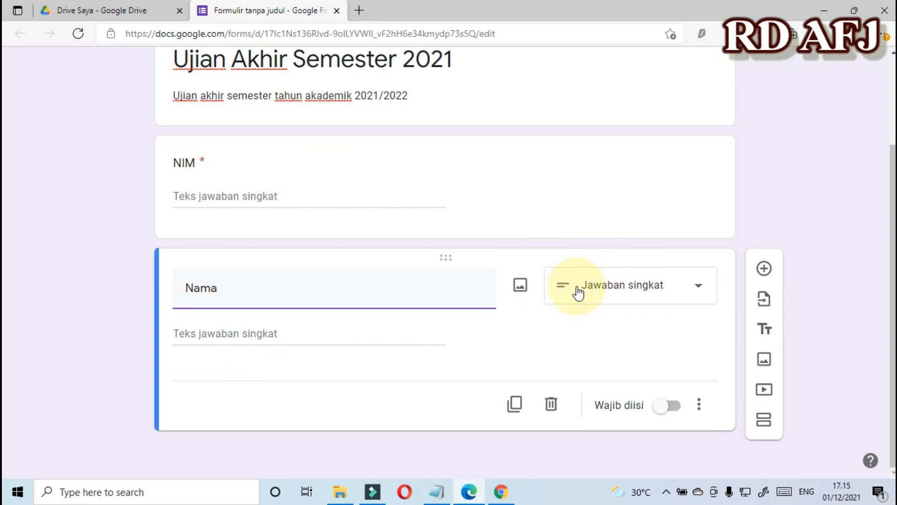
{"action": "left_click", "coordinate": [676, 405]}
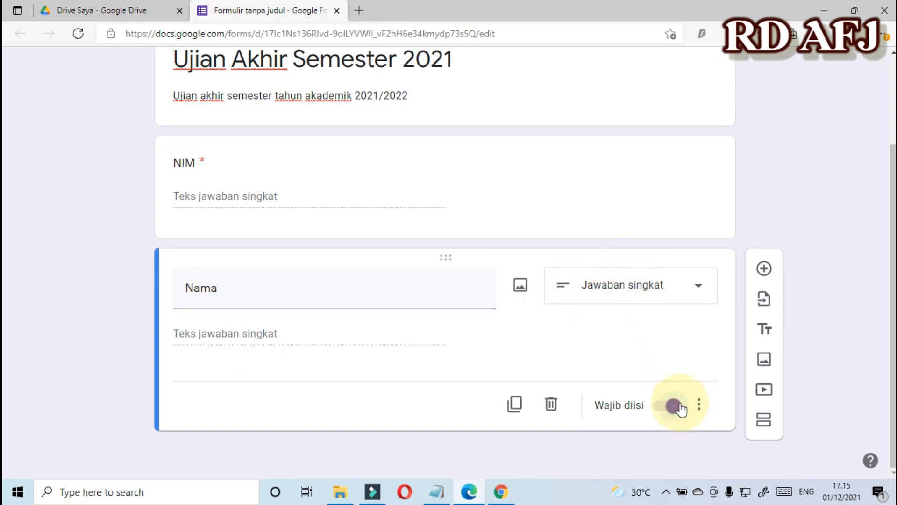
{"action": "left_click", "coordinate": [765, 268]}
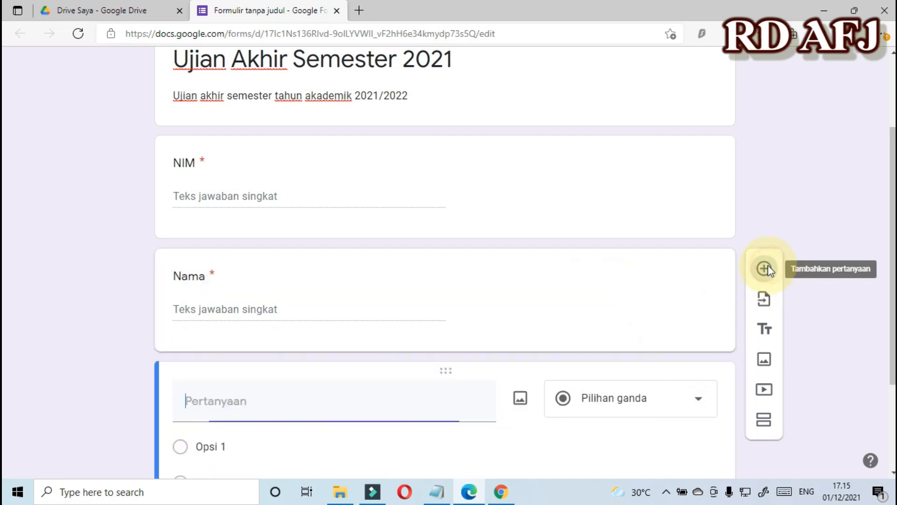
Title the new question 'Kelas' and make it a drop-down.
{"action": "type", "text": "Kelas"}
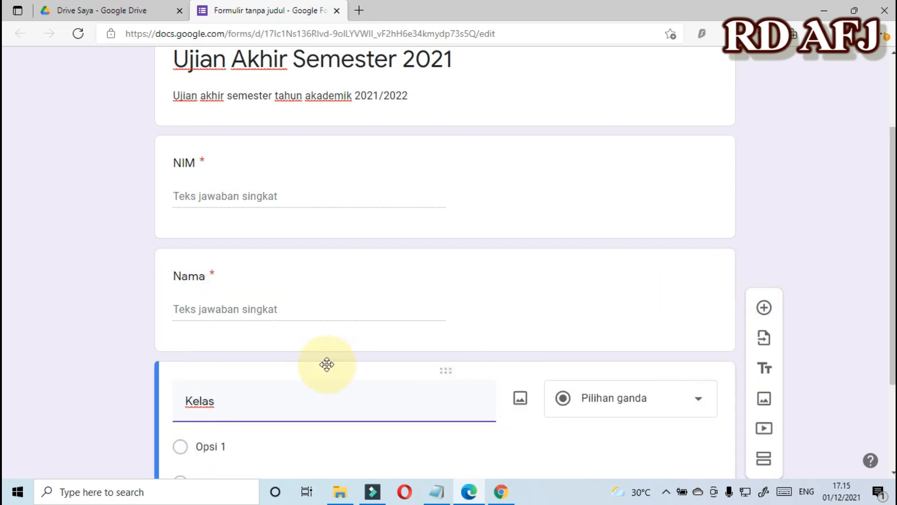
{"action": "scroll", "coordinate": [327, 365], "scroll_direction": "down", "scroll_amount": 1}
{"action": "scroll", "coordinate": [332, 367], "scroll_direction": "down", "scroll_amount": 1}
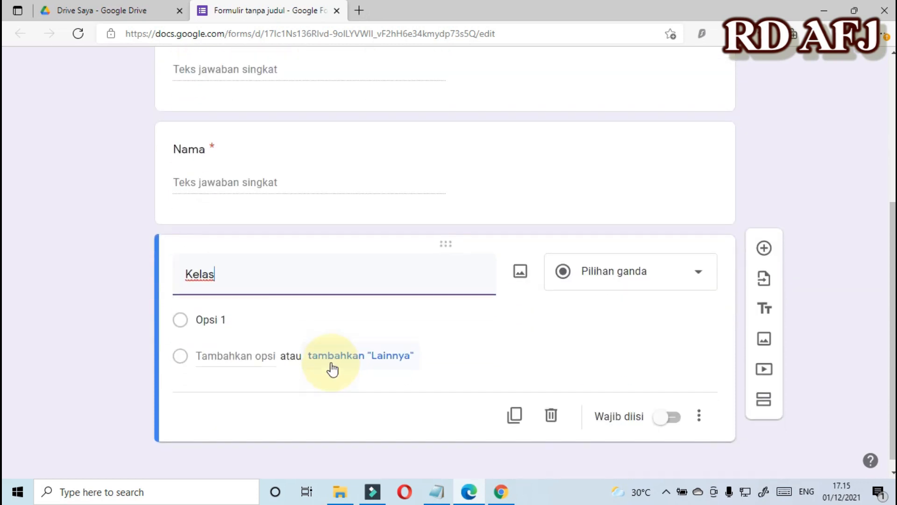
{"action": "left_click", "coordinate": [610, 267]}
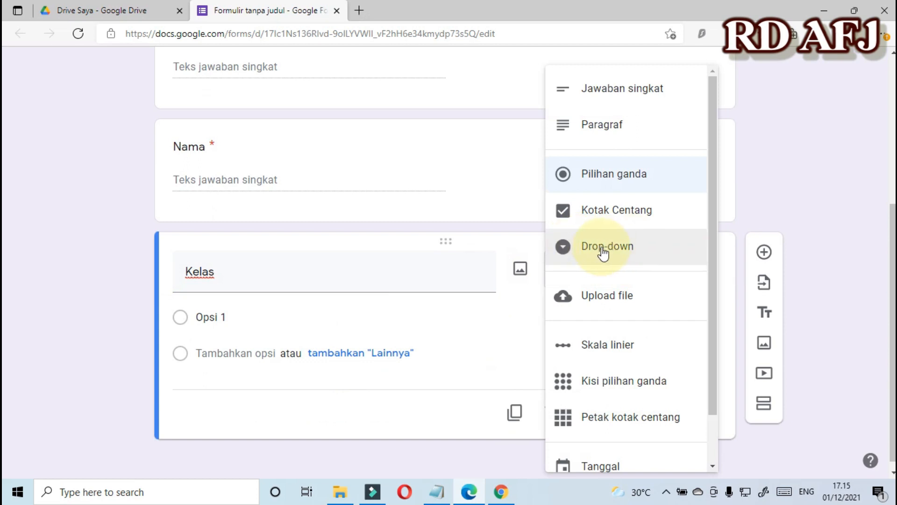
{"action": "left_click", "coordinate": [604, 253]}
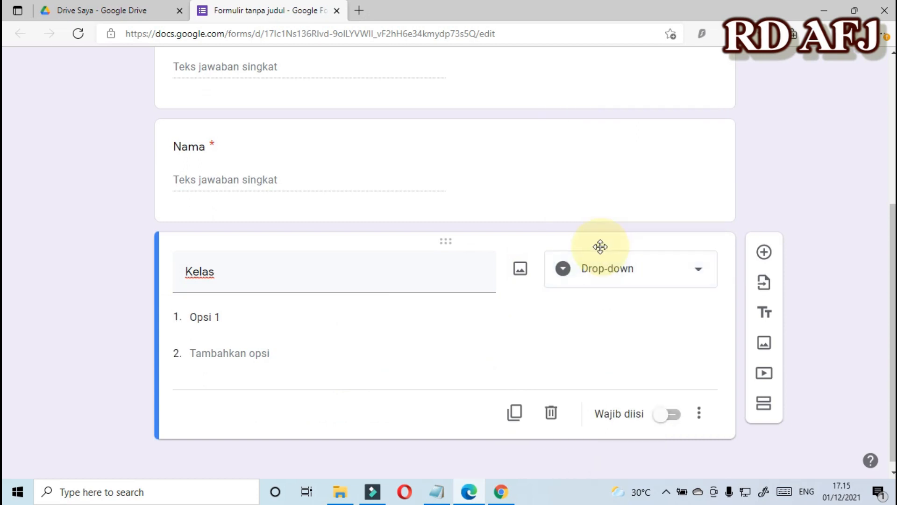
Give the Kelas drop-down the options SI3A, SI3B and SI3C.
{"action": "left_click", "coordinate": [242, 319]}
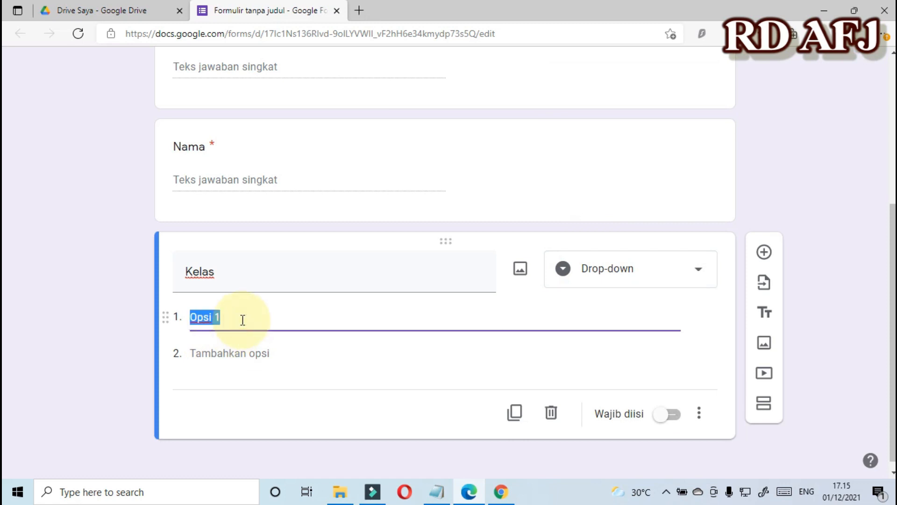
{"action": "type", "text": "Kelas"}
{"action": "key", "text": "BackSpace"}
{"action": "key", "text": "BackSpace"}
{"action": "key", "text": "BackSpace"}
{"action": "key", "text": "BackSpace"}
{"action": "key", "text": "BackSpace"}
{"action": "type", "text": "SI3A"}
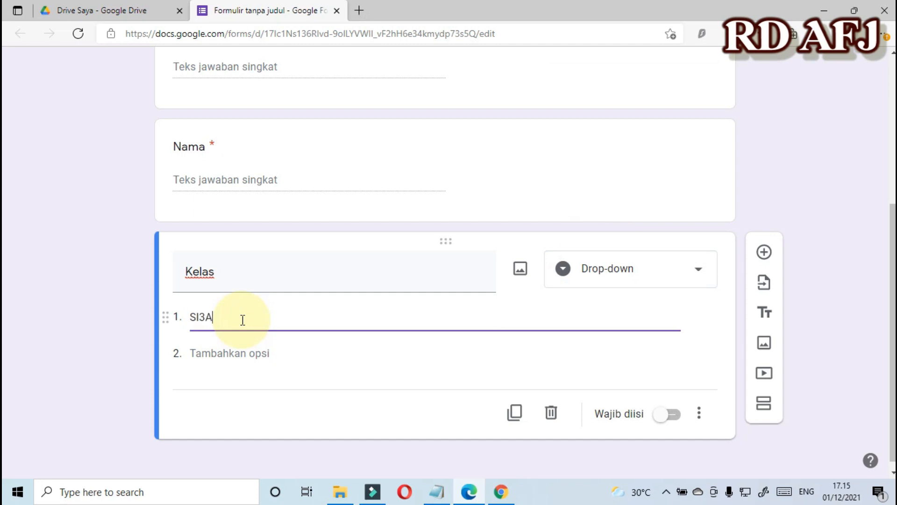
{"action": "left_click", "coordinate": [257, 353]}
{"action": "type", "text": "S"}
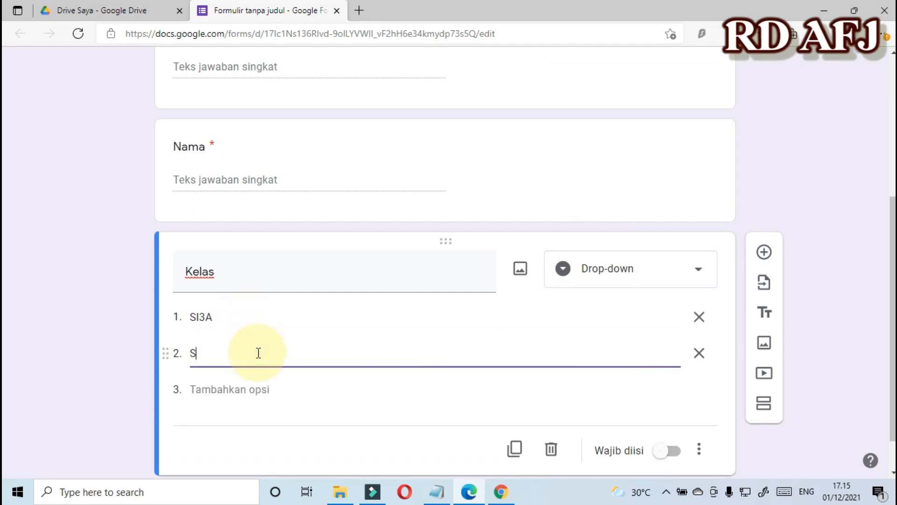
{"action": "type", "text": "I3B"}
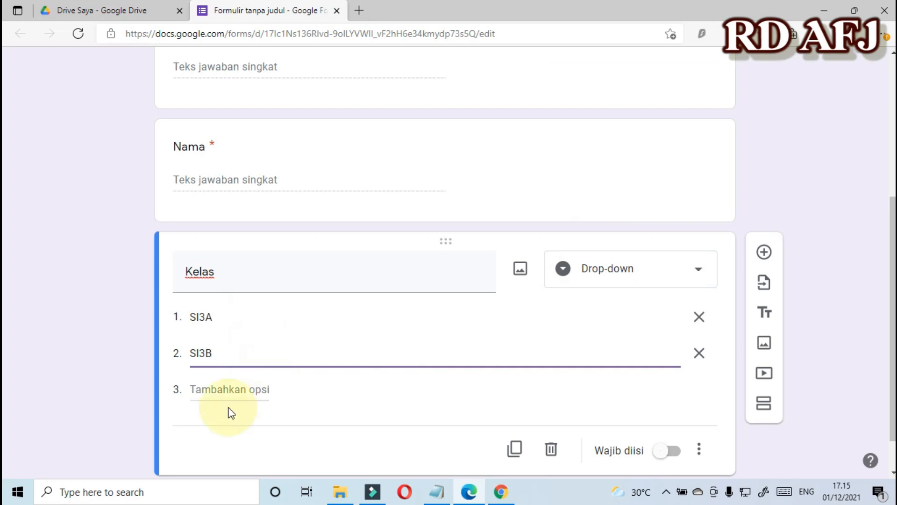
{"action": "left_click", "coordinate": [234, 389]}
{"action": "type", "text": "SI#c"}
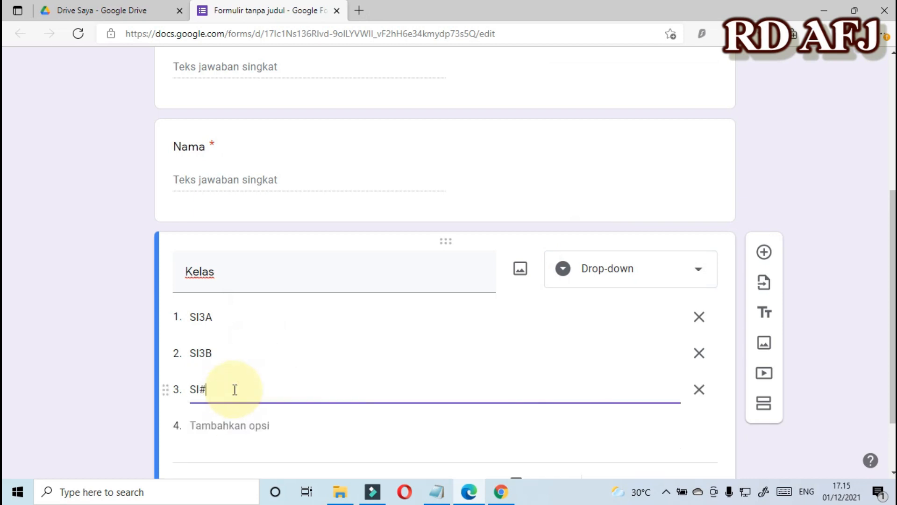
{"action": "key", "text": "BackSpace"}
{"action": "key", "text": "BackSpace"}
{"action": "type", "text": "C"}
{"action": "key", "text": "BackSpace"}
{"action": "type", "text": "3C"}
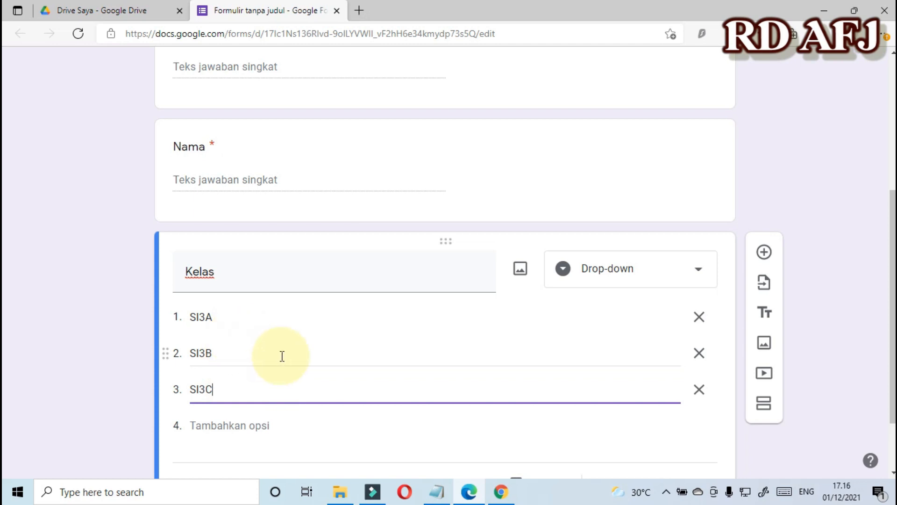
Make Kelas required and add a new question below it.
{"action": "scroll", "coordinate": [282, 356], "scroll_direction": "down", "scroll_amount": 1}
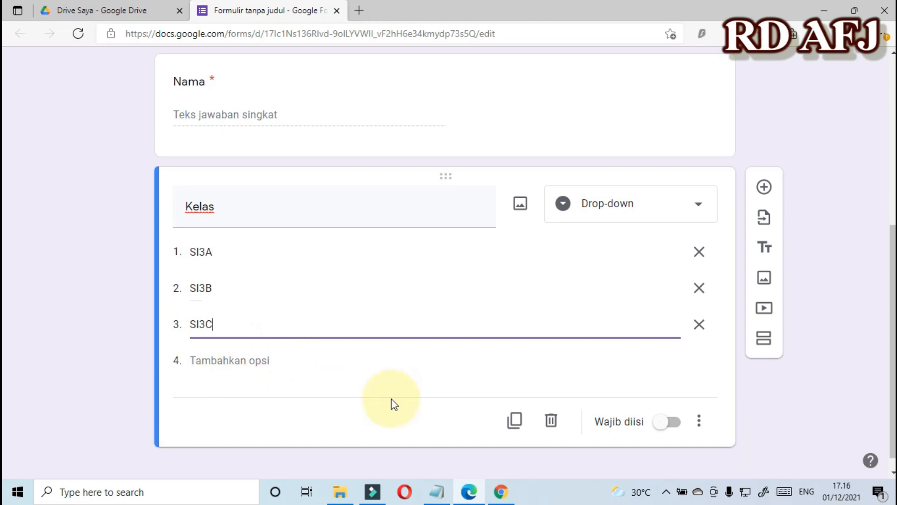
{"action": "left_click", "coordinate": [674, 423]}
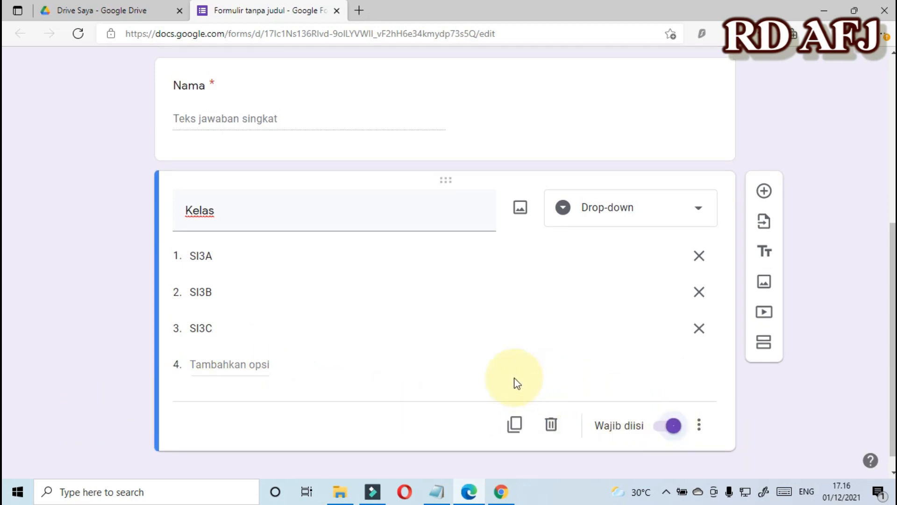
{"action": "scroll", "coordinate": [514, 379], "scroll_direction": "up", "scroll_amount": 3}
{"action": "scroll", "coordinate": [514, 377], "scroll_direction": "down", "scroll_amount": 3}
{"action": "scroll", "coordinate": [686, 315], "scroll_direction": "down", "scroll_amount": 1}
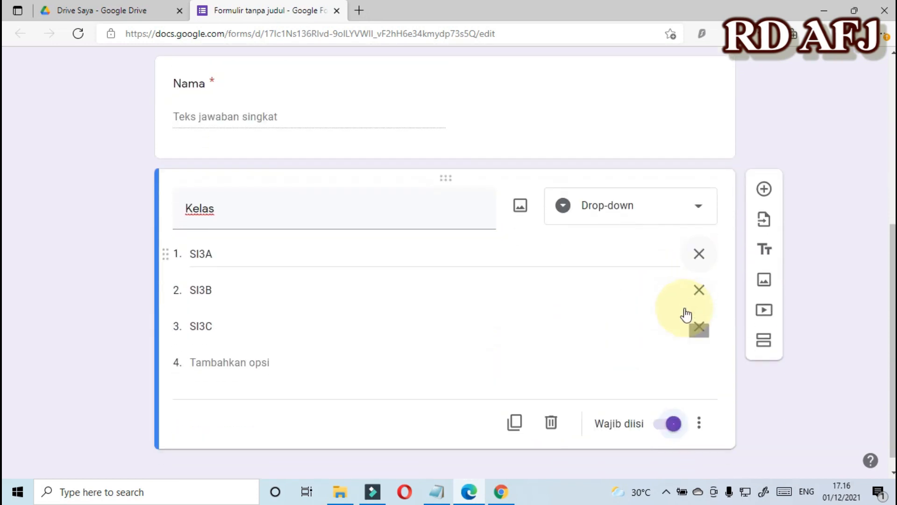
{"action": "left_click", "coordinate": [757, 193]}
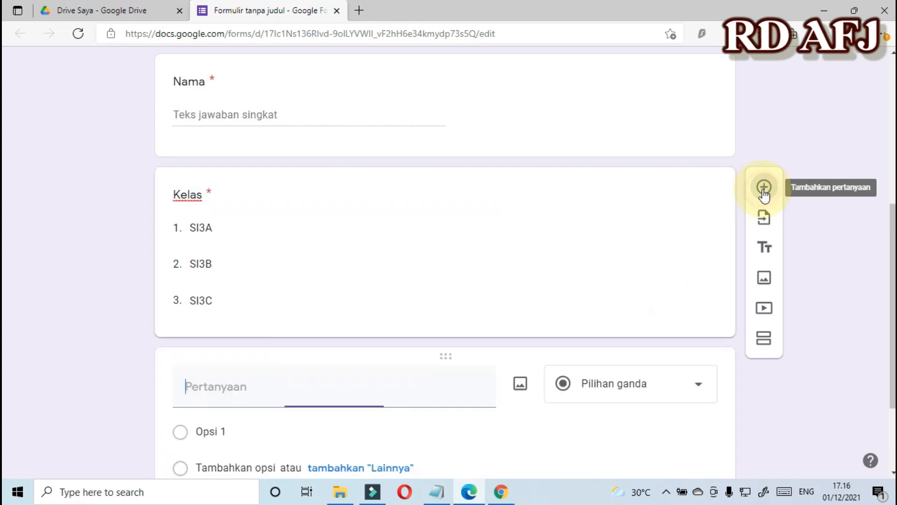
Title the new short-answer question 'Token' and make it required.
{"action": "type", "text": "Token"}
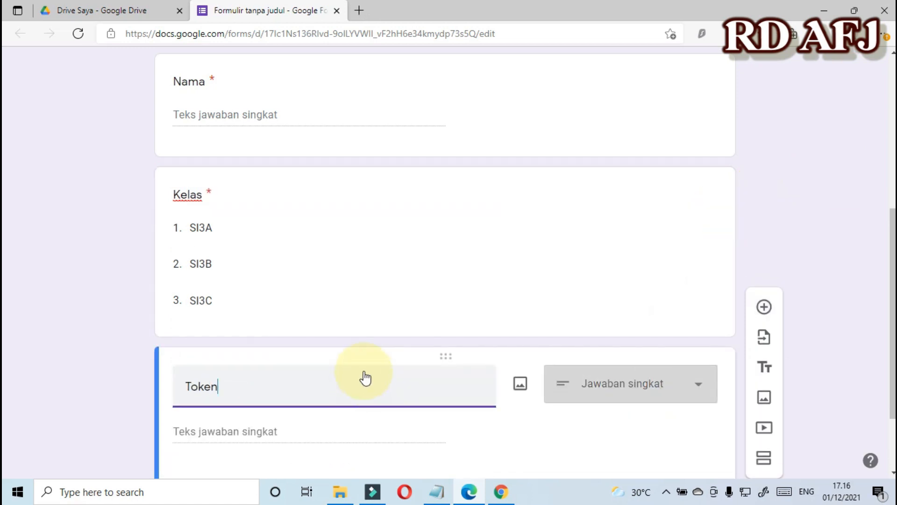
{"action": "scroll", "coordinate": [369, 374], "scroll_direction": "down", "scroll_amount": 2}
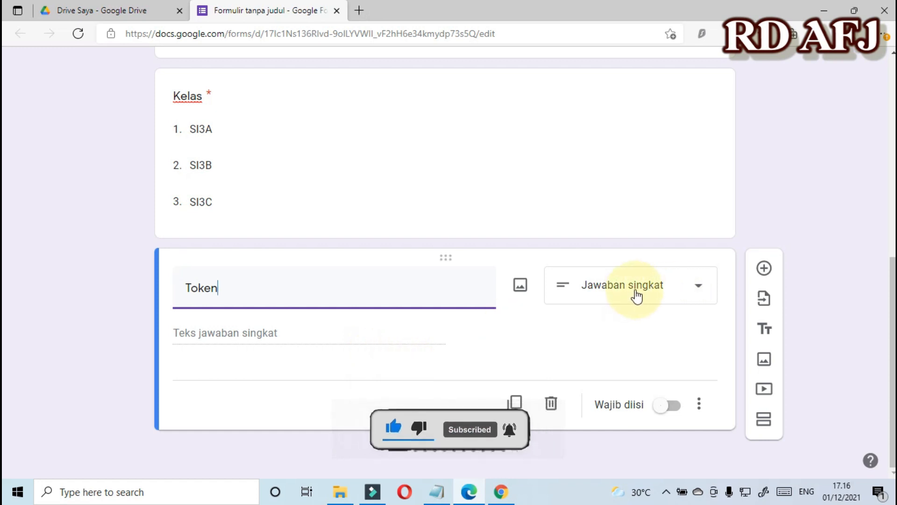
{"action": "left_click", "coordinate": [673, 406]}
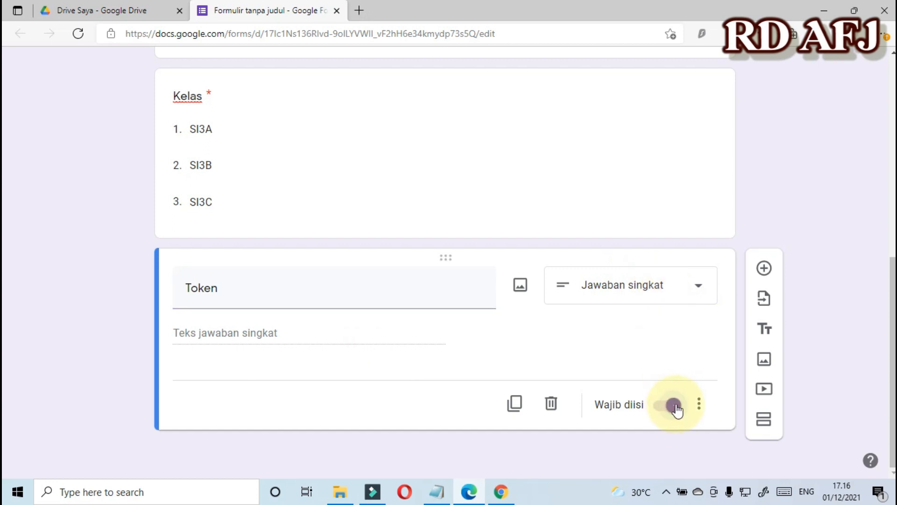
Validate Token answers as text containing the exam token, error 'Token yang anda masukkan salah'.
{"action": "left_click", "coordinate": [699, 405]}
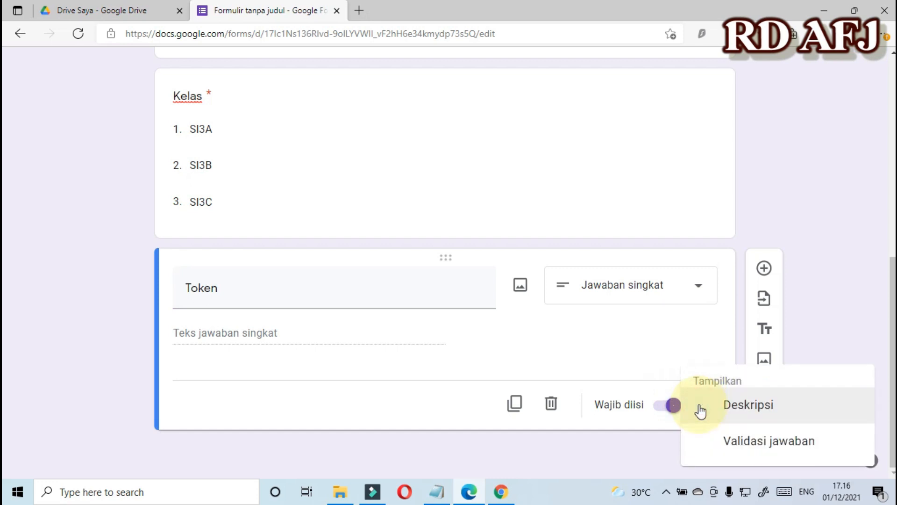
{"action": "left_click", "coordinate": [743, 441]}
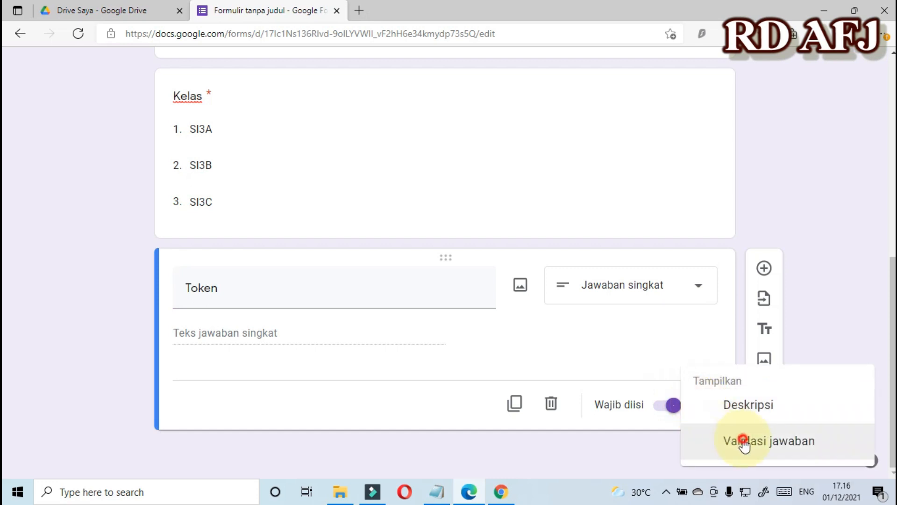
{"action": "left_click", "coordinate": [272, 376]}
{"action": "left_click", "coordinate": [210, 370]}
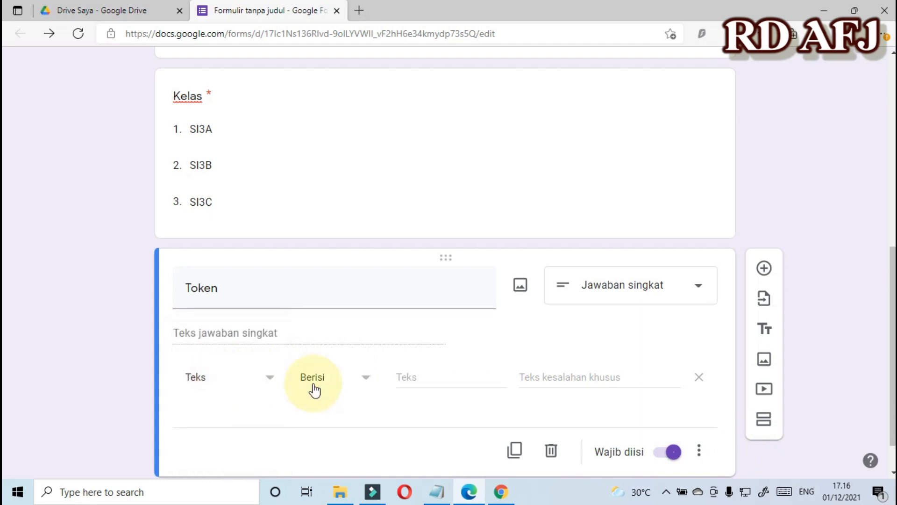
{"action": "left_click", "coordinate": [424, 377]}
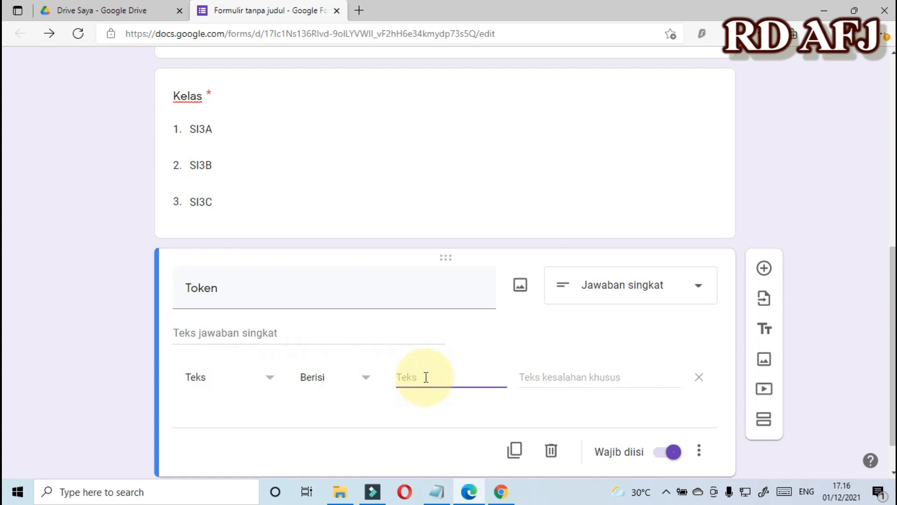
{"action": "type", "text": "4321"}
{"action": "left_click", "coordinate": [584, 377]}
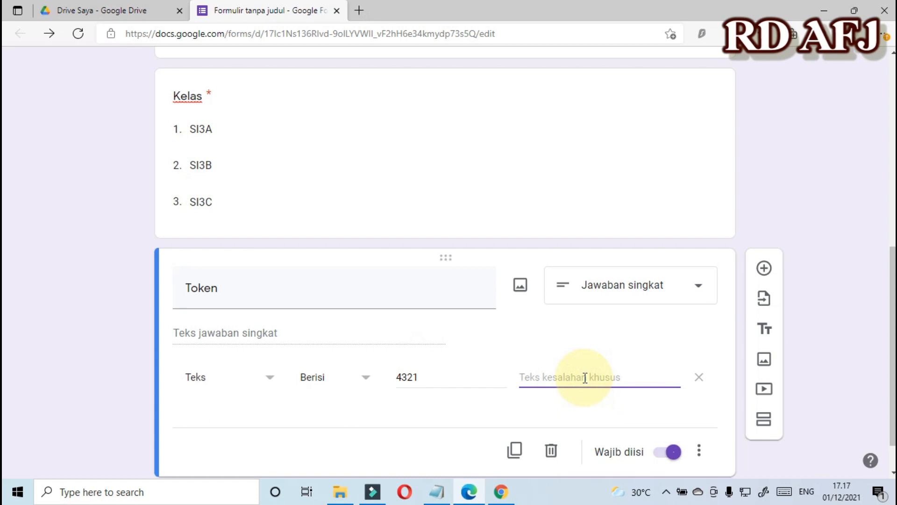
{"action": "type", "text": "Token yang anda masukkan salah"}
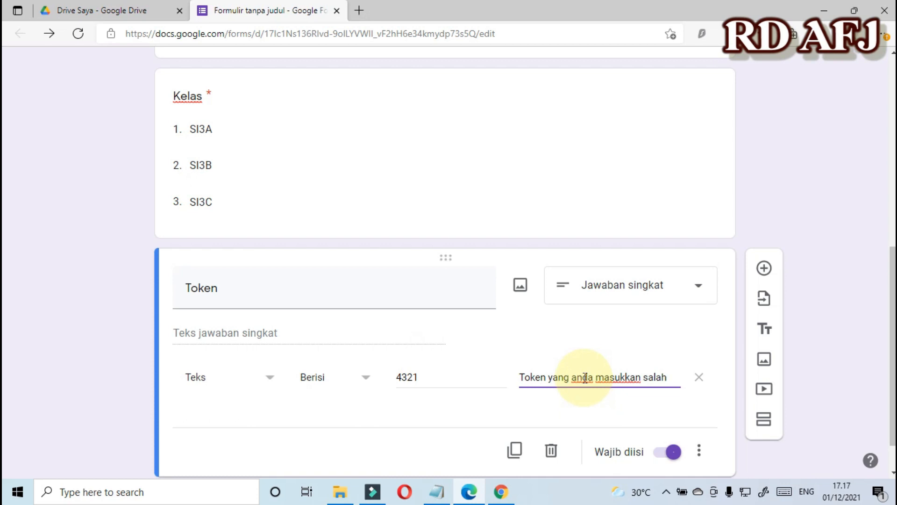
{"action": "left_click", "coordinate": [420, 376]}
{"action": "left_click_drag", "start_coordinate": [420, 376], "coordinate": [395, 377]}
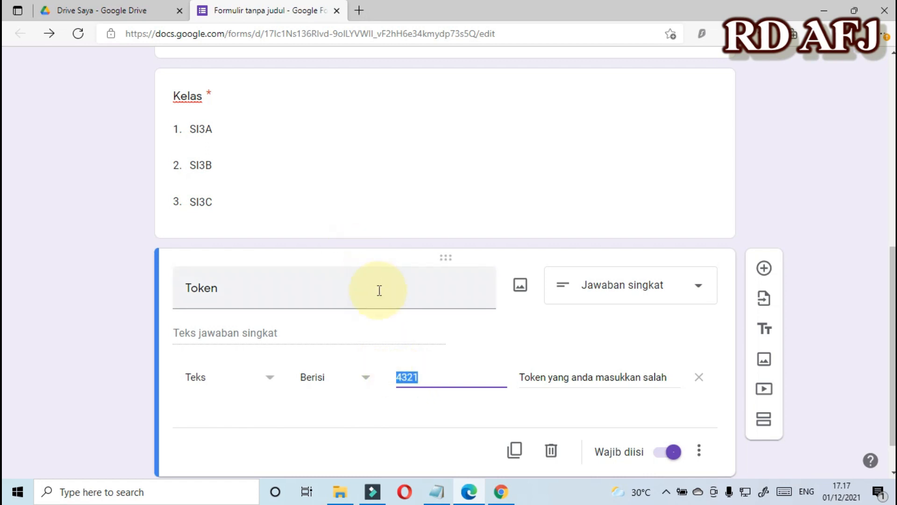
Reselect the Kelas and Token questions to check them.
{"action": "scroll", "coordinate": [379, 294], "scroll_direction": "down", "scroll_amount": 1}
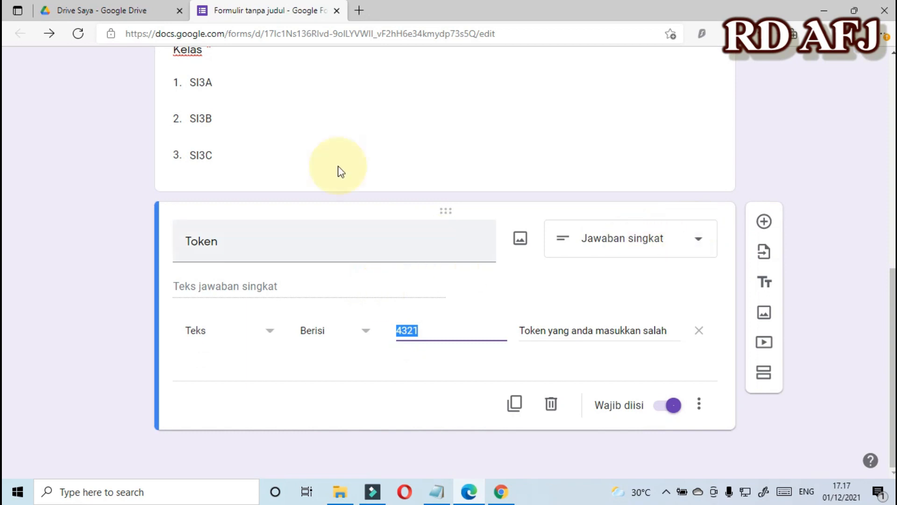
{"action": "left_click", "coordinate": [432, 124]}
{"action": "scroll", "coordinate": [423, 286], "scroll_direction": "down", "scroll_amount": 3}
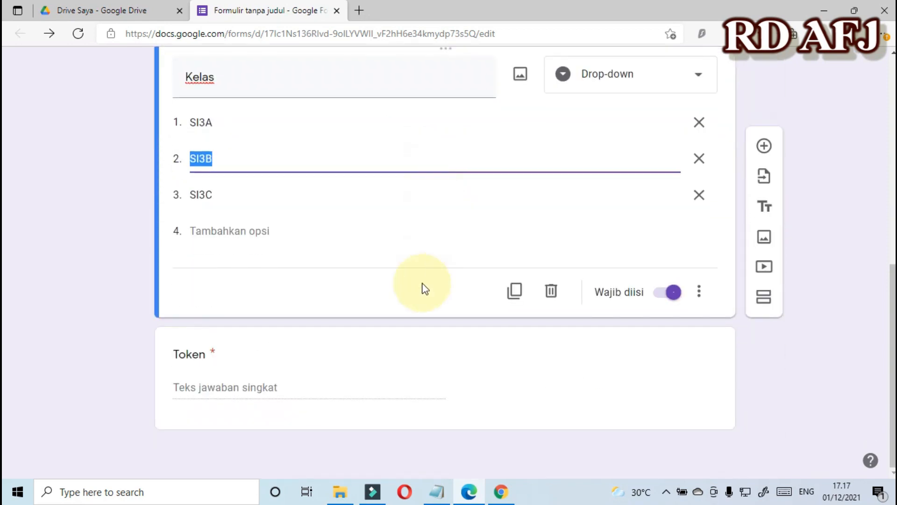
{"action": "left_click", "coordinate": [336, 387]}
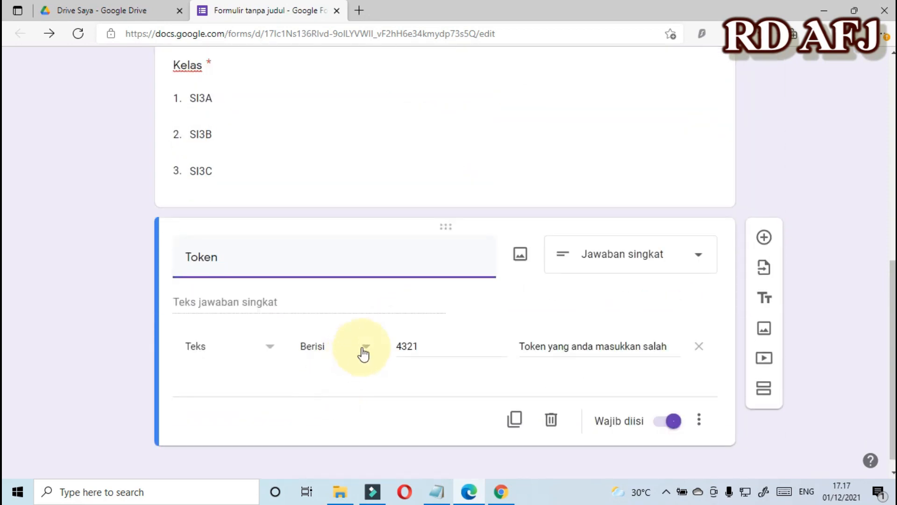
{"action": "scroll", "coordinate": [496, 286], "scroll_direction": "up", "scroll_amount": 10}
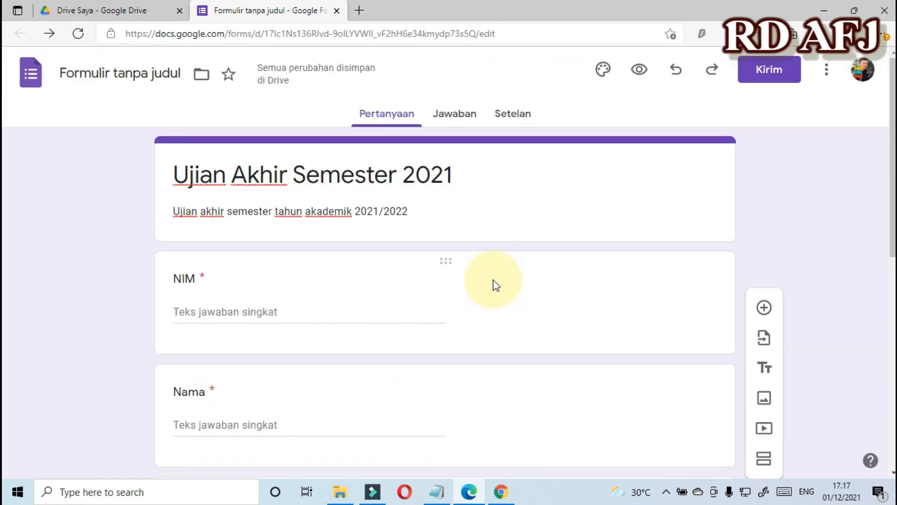
{"action": "scroll", "coordinate": [496, 286], "scroll_direction": "down", "scroll_amount": 3}
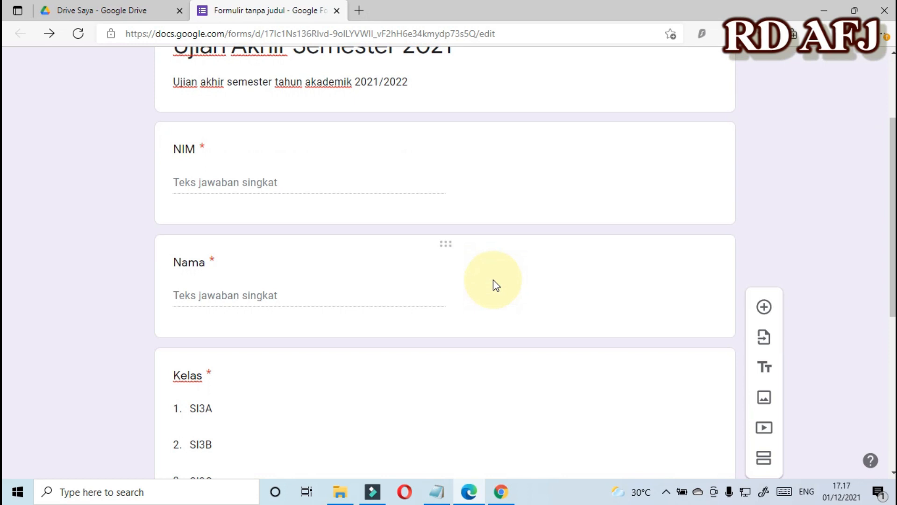
{"action": "scroll", "coordinate": [495, 283], "scroll_direction": "down", "scroll_amount": 5}
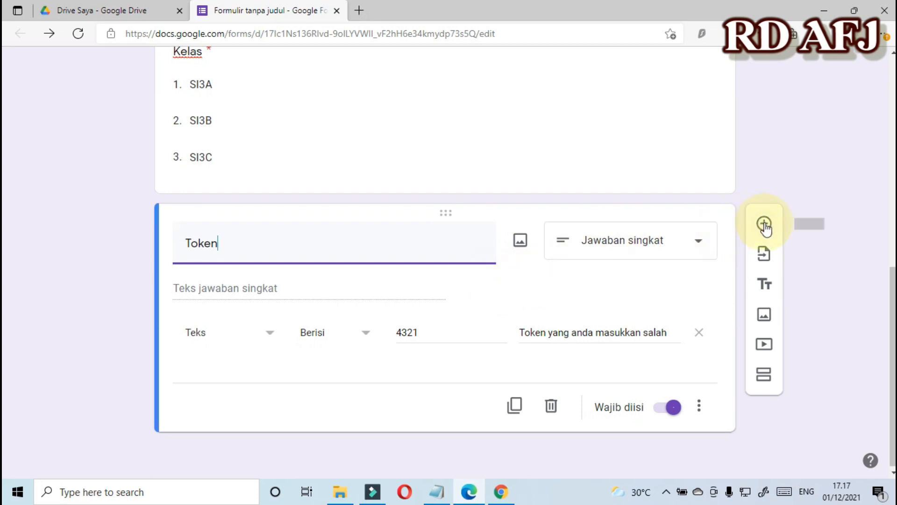
{"action": "left_click", "coordinate": [765, 378]}
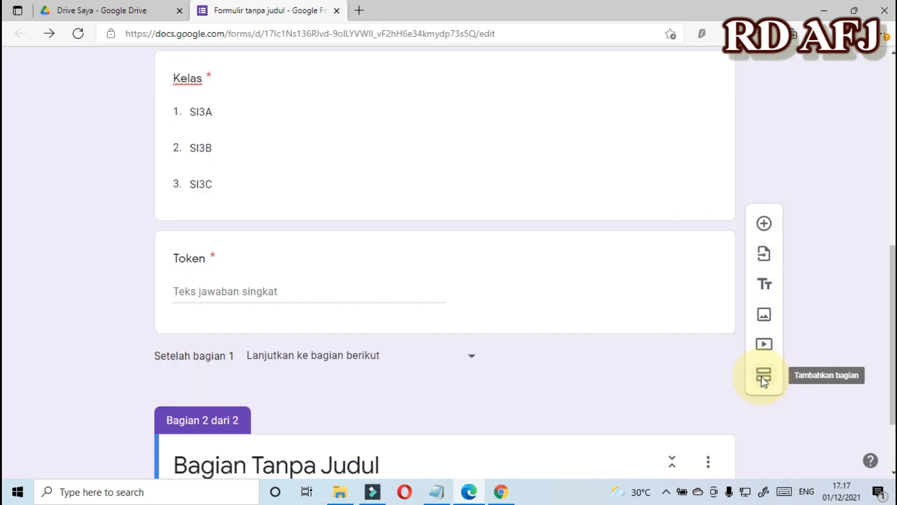
{"action": "scroll", "coordinate": [401, 375], "scroll_direction": "down", "scroll_amount": 2}
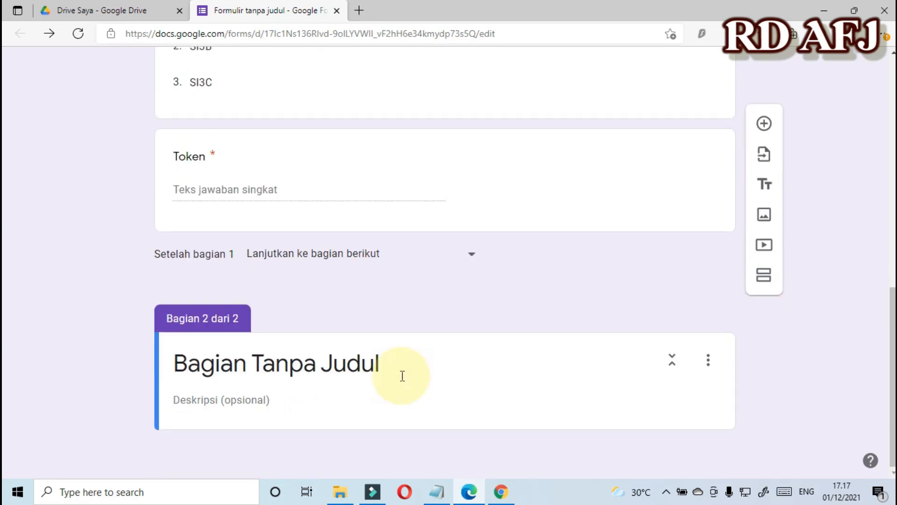
{"action": "left_click", "coordinate": [252, 362]}
{"action": "left_click_drag", "start_coordinate": [389, 364], "coordinate": [177, 358]}
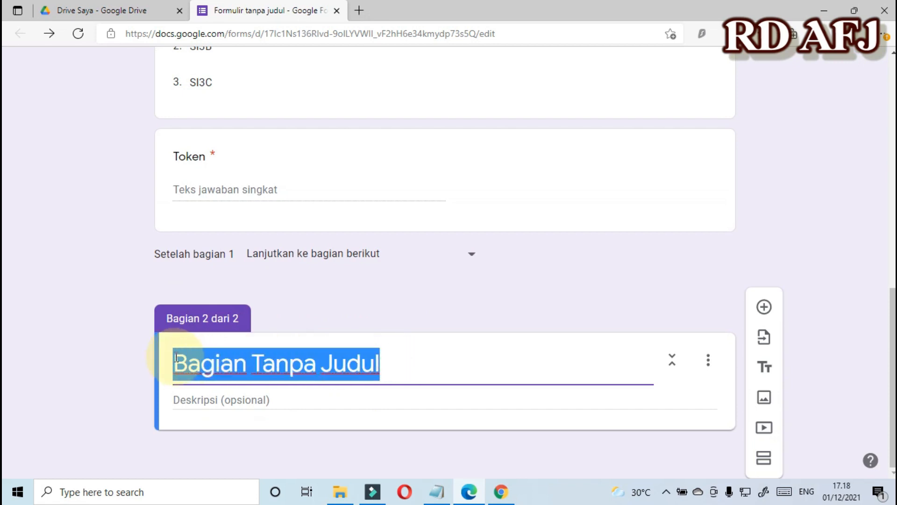
{"action": "type", "text": "P"}
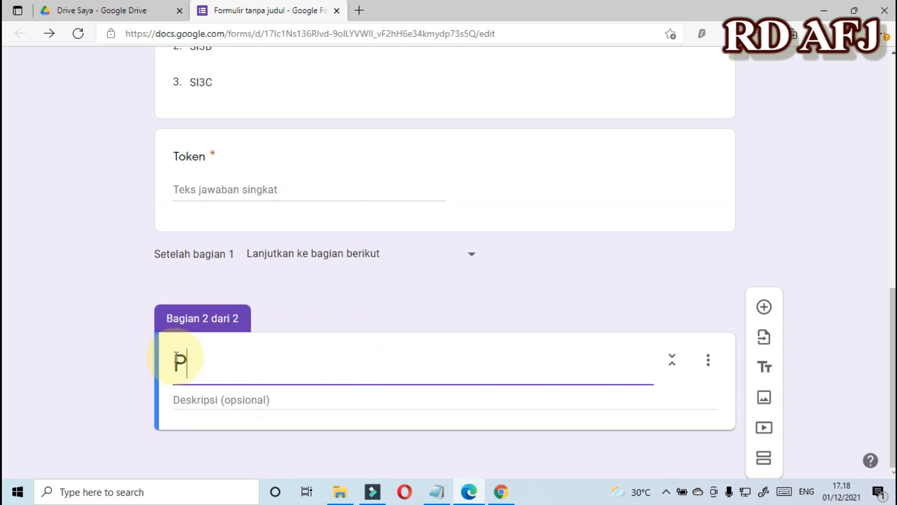
{"action": "type", "text": "ilih jawaban"}
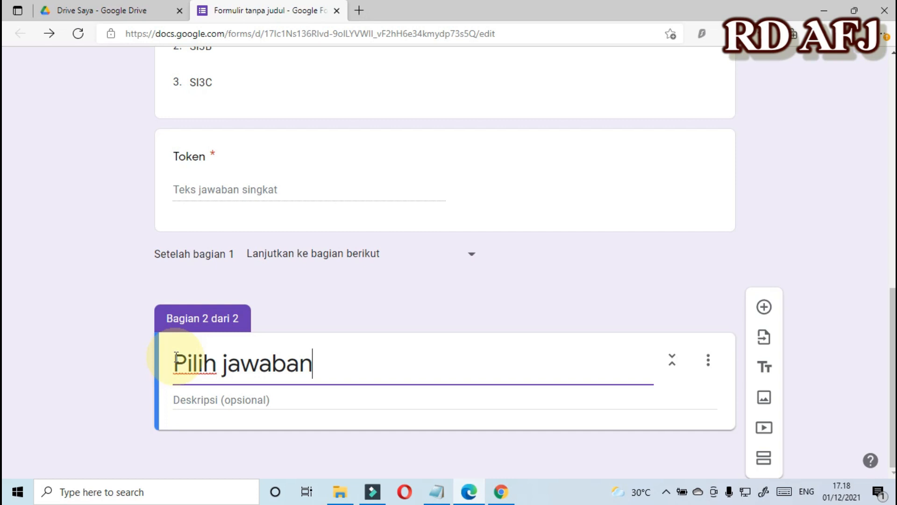
{"action": "type", "text": " yang menurut"}
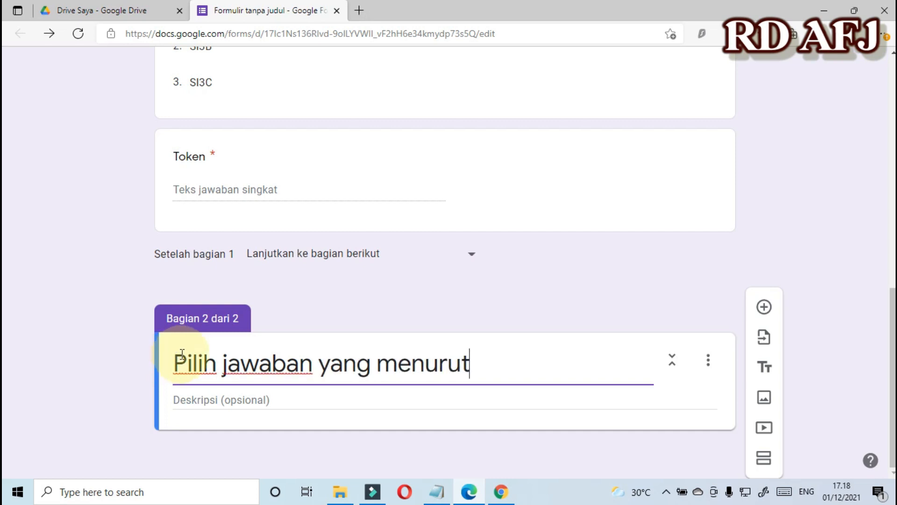
{"action": "type", "text": " anda"}
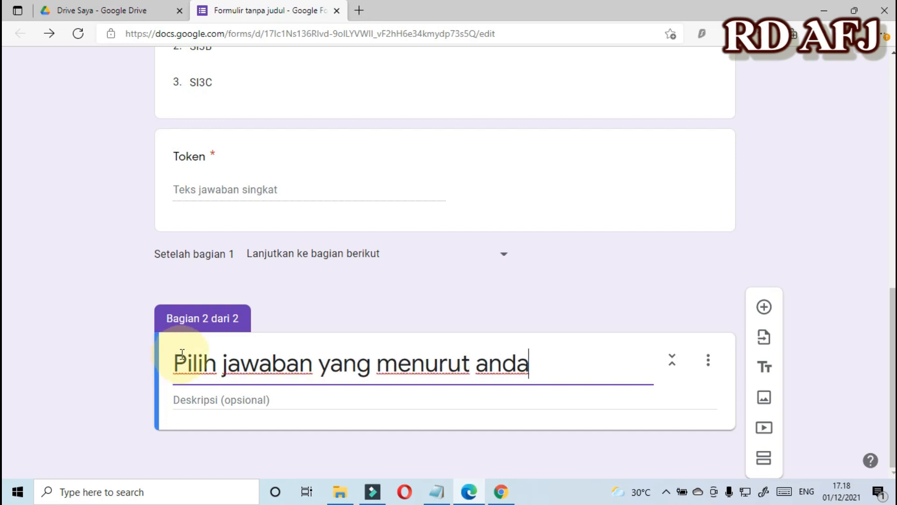
{"action": "type", "text": " paling benar"}
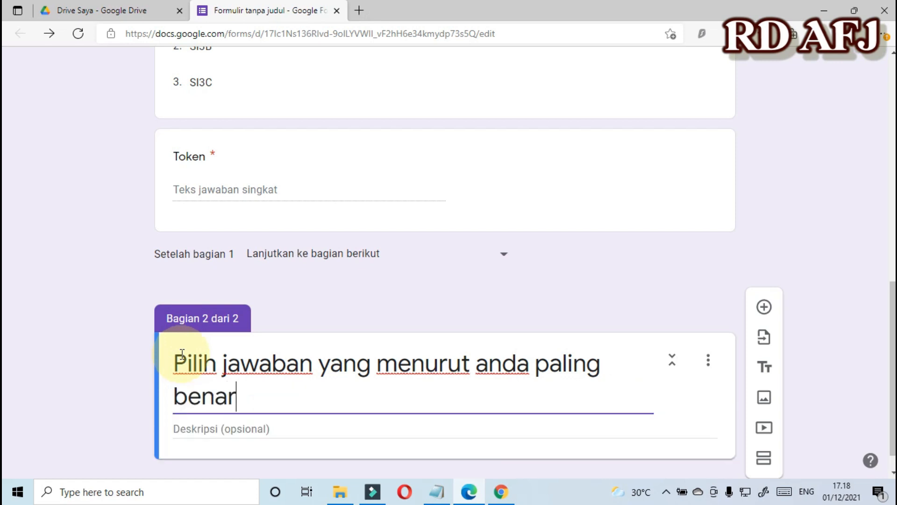
{"action": "left_click", "coordinate": [122, 357]}
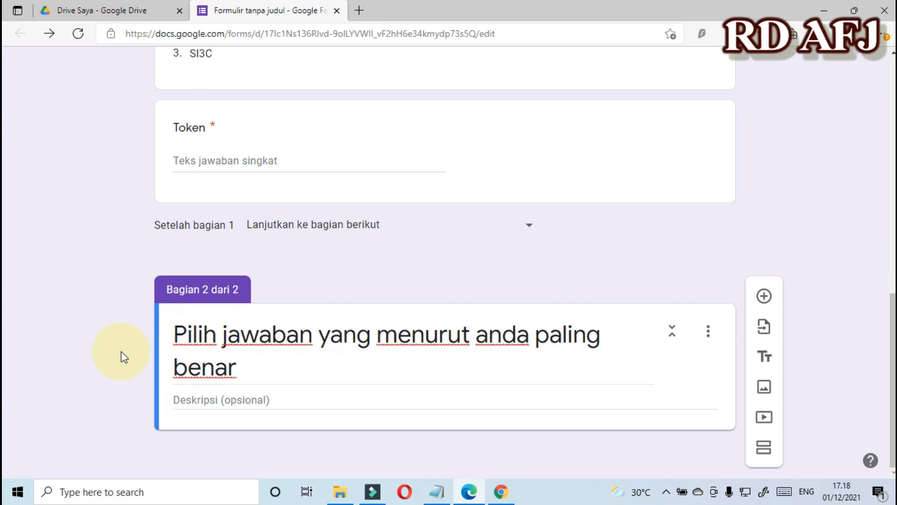
{"action": "left_click", "coordinate": [185, 400]}
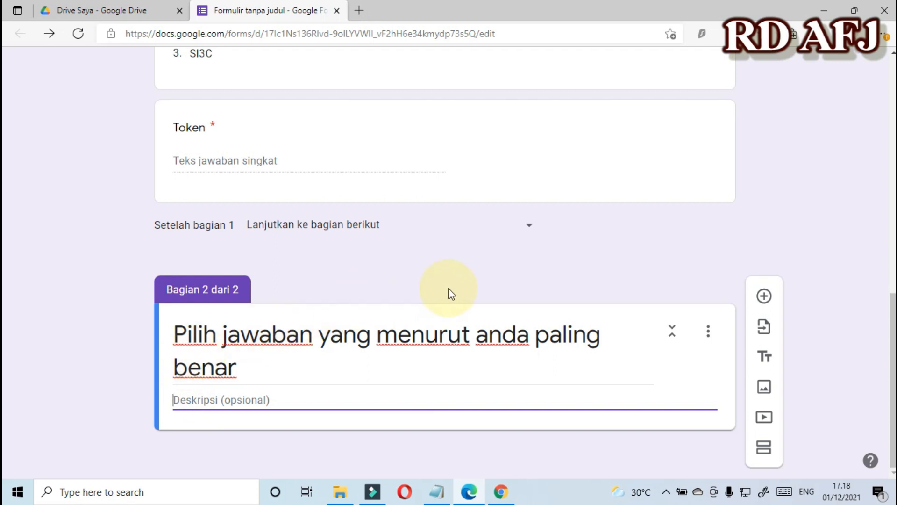
{"action": "scroll", "coordinate": [449, 292], "scroll_direction": "up", "scroll_amount": 15}
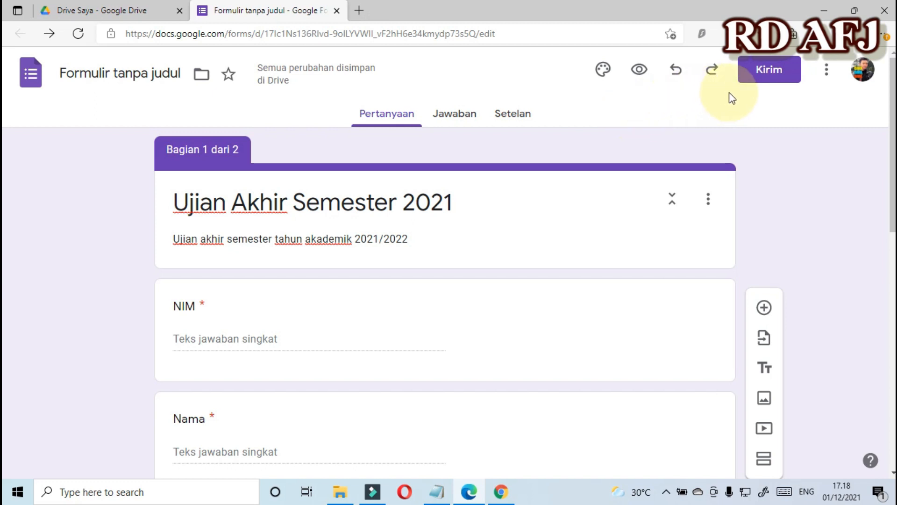
Switch on 'Jadikan ini sebagai kuis' in Setelan and review the quiz options.
{"action": "left_click", "coordinate": [514, 120]}
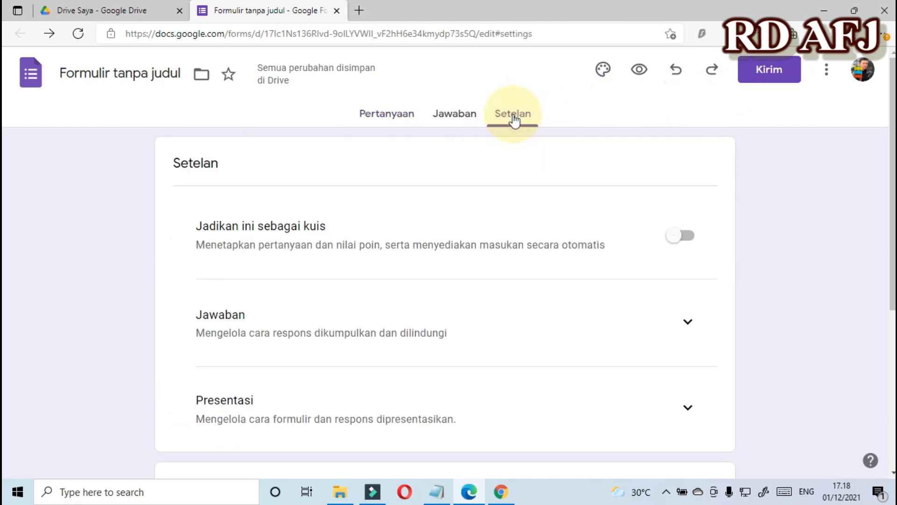
{"action": "scroll", "coordinate": [202, 203], "scroll_direction": "down", "scroll_amount": 1}
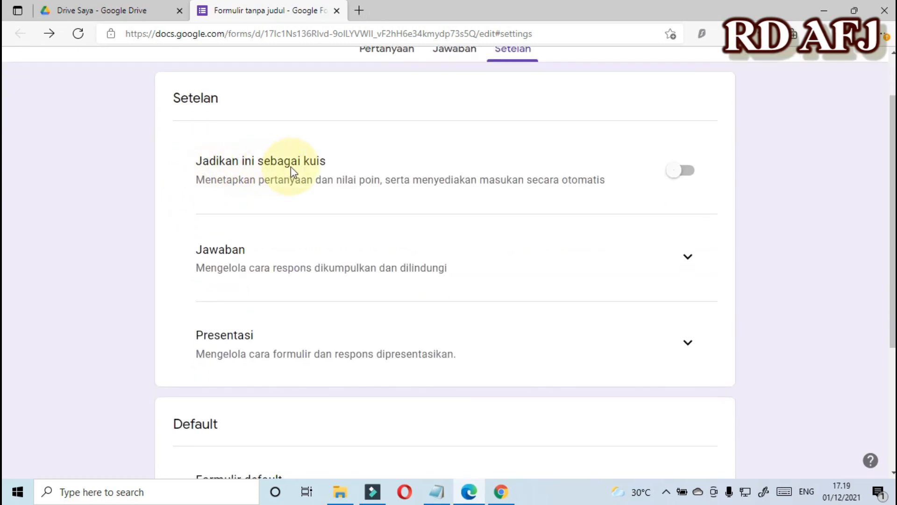
{"action": "left_click", "coordinate": [683, 173]}
{"action": "scroll", "coordinate": [638, 194], "scroll_direction": "down", "scroll_amount": 3}
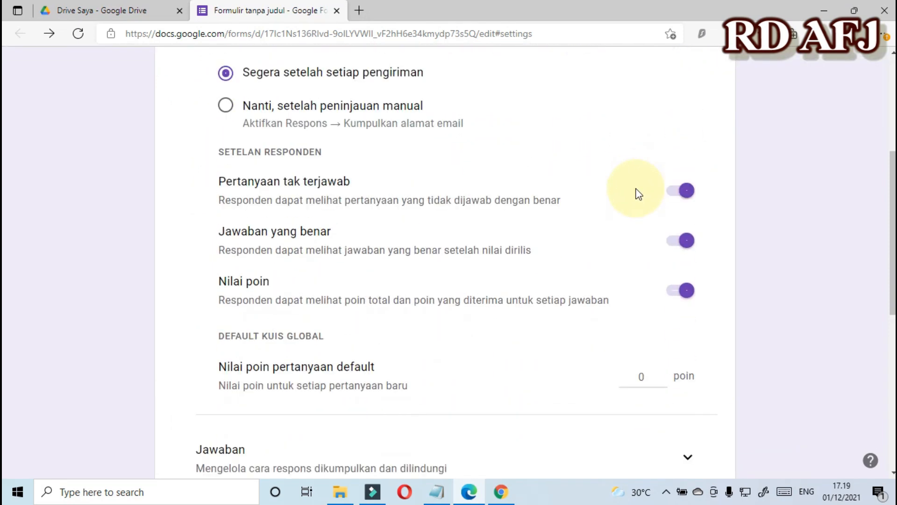
{"action": "scroll", "coordinate": [638, 194], "scroll_direction": "down", "scroll_amount": 1}
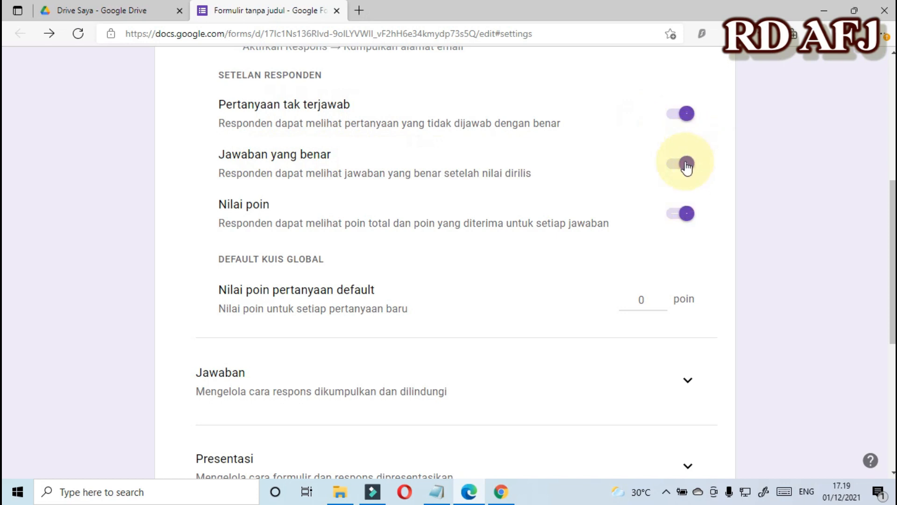
{"action": "scroll", "coordinate": [651, 237], "scroll_direction": "down", "scroll_amount": 4}
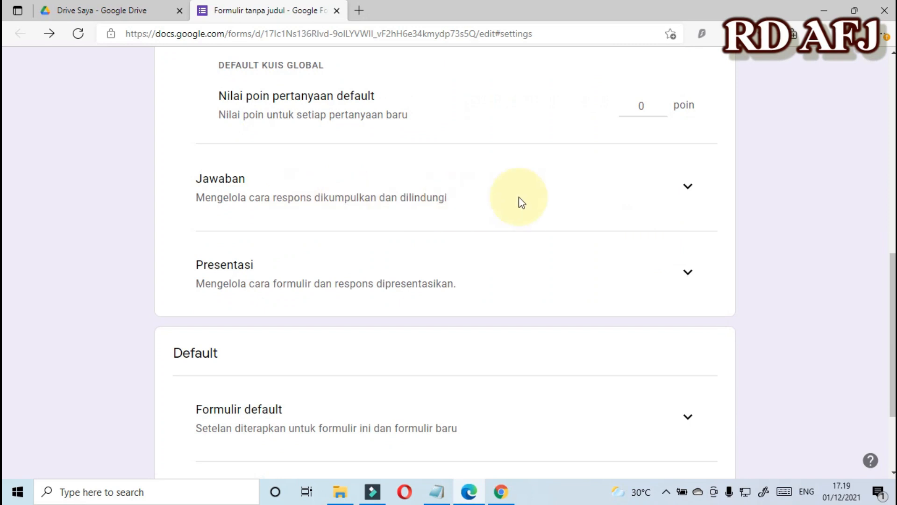
Enable 'Batasi ke 1 jawaban' under the Jawaban settings.
{"action": "left_click", "coordinate": [678, 189]}
{"action": "scroll", "coordinate": [676, 192], "scroll_direction": "down", "scroll_amount": 3}
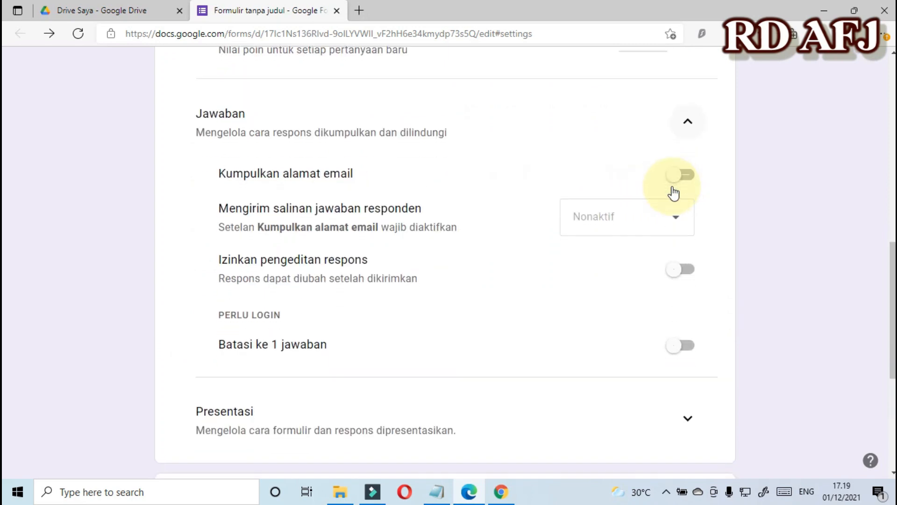
{"action": "scroll", "coordinate": [378, 252], "scroll_direction": "up", "scroll_amount": 1}
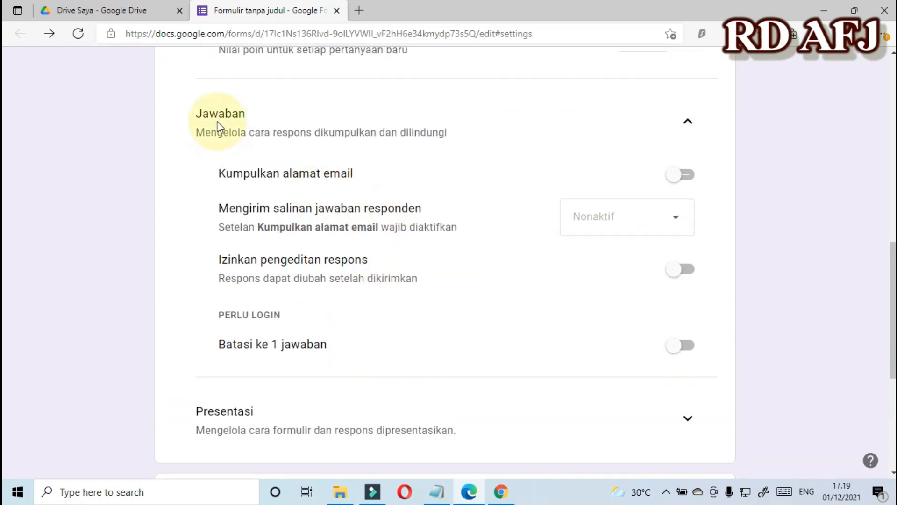
{"action": "left_click", "coordinate": [694, 128]}
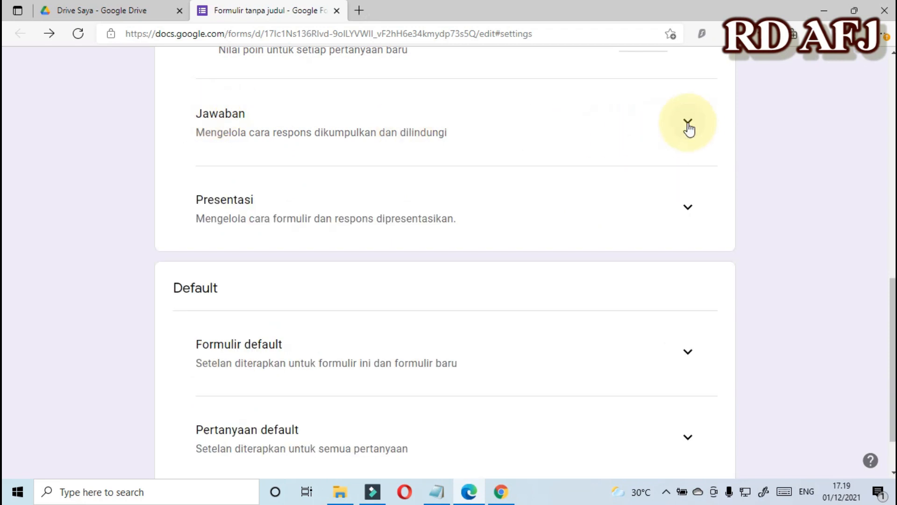
{"action": "left_click", "coordinate": [688, 125]}
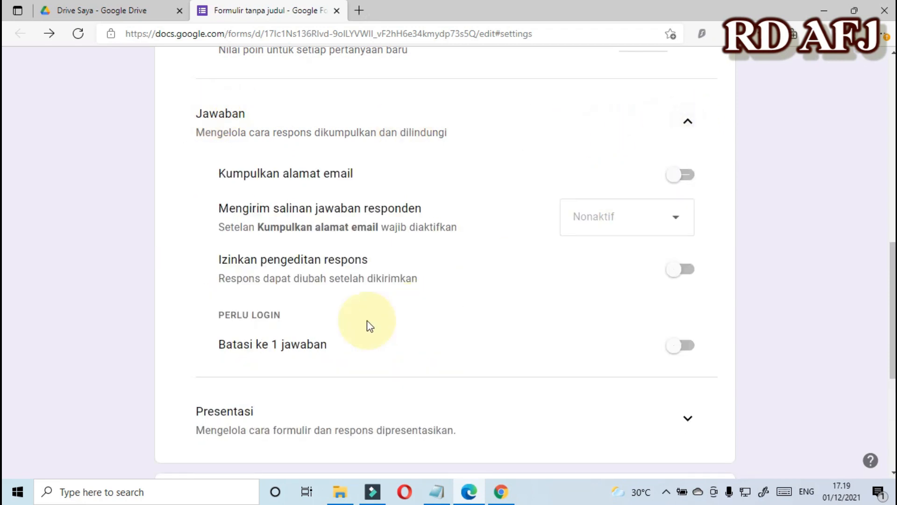
{"action": "left_click", "coordinate": [684, 345]}
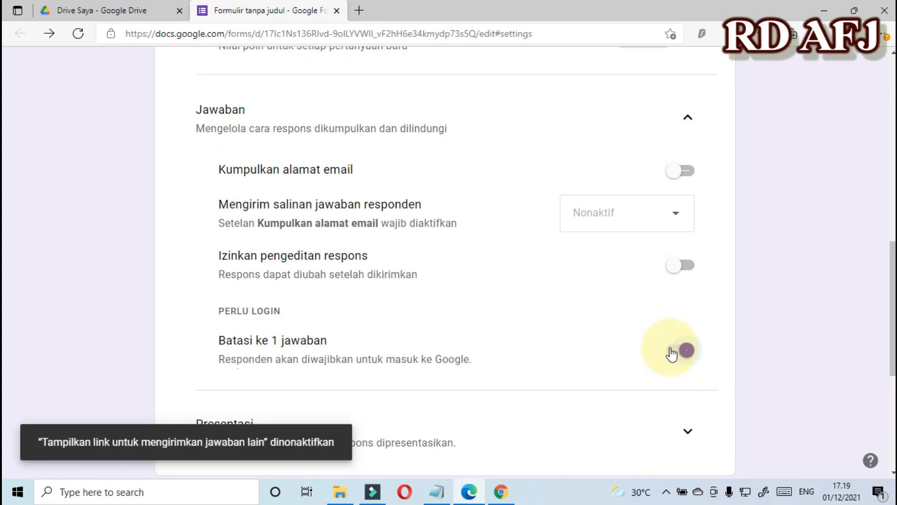
{"action": "scroll", "coordinate": [671, 351], "scroll_direction": "down", "scroll_amount": 3}
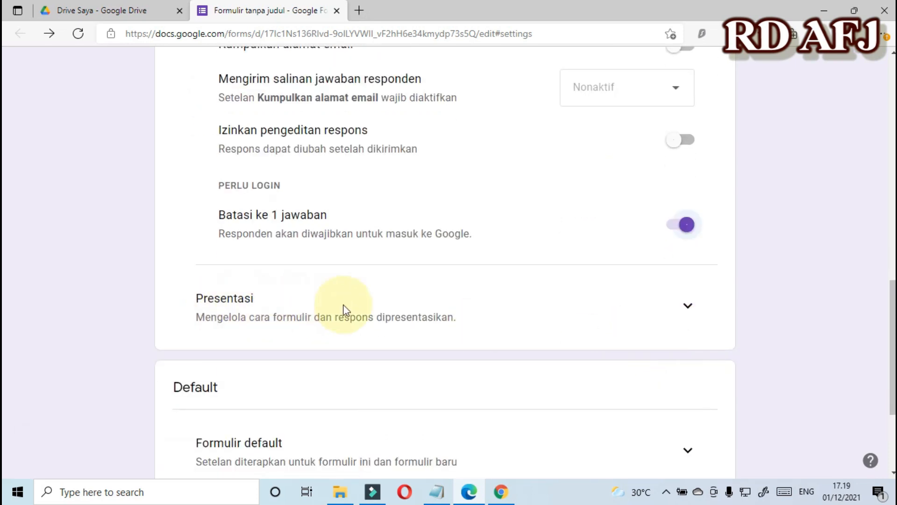
Enable 'Acak urutan pertanyaan' under the Presentasi settings.
{"action": "left_click", "coordinate": [687, 308]}
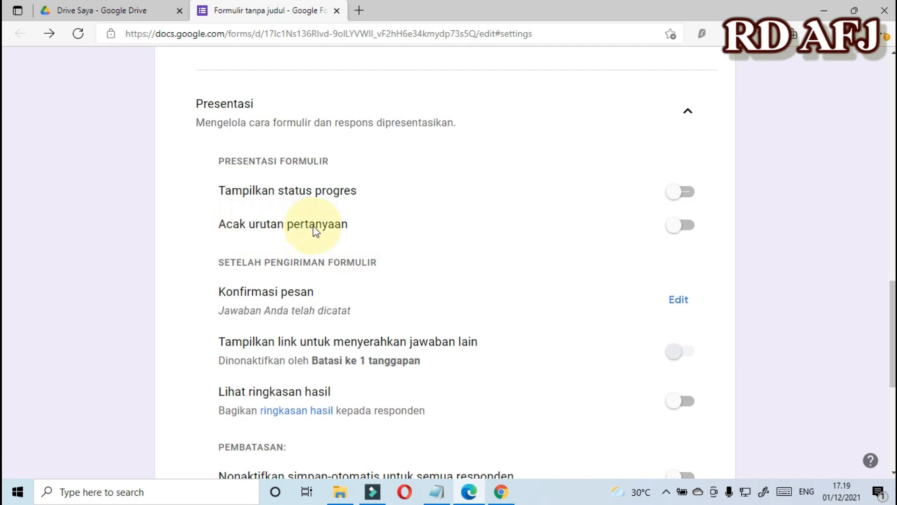
{"action": "left_click", "coordinate": [683, 227]}
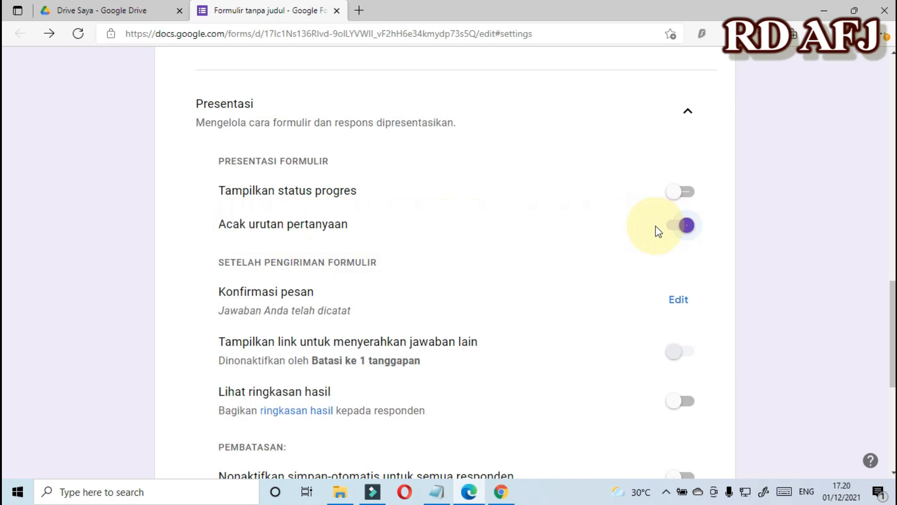
{"action": "scroll", "coordinate": [666, 216], "scroll_direction": "down", "scroll_amount": 7}
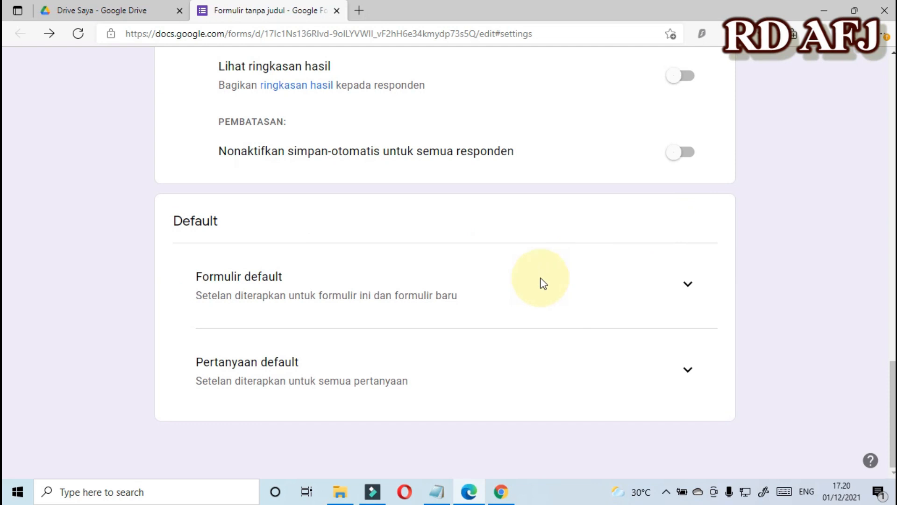
{"action": "left_click", "coordinate": [688, 283]}
{"action": "left_click", "coordinate": [688, 283]}
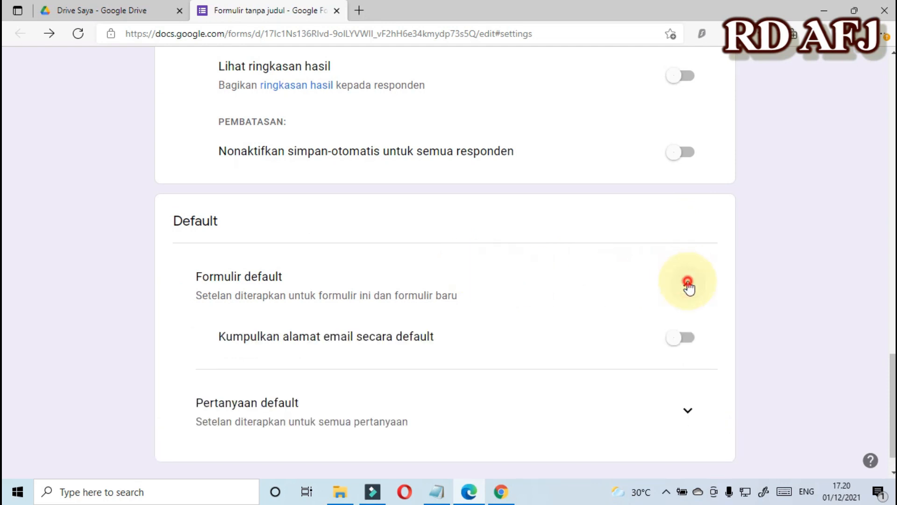
{"action": "scroll", "coordinate": [688, 282], "scroll_direction": "up", "scroll_amount": 10}
{"action": "scroll", "coordinate": [689, 283], "scroll_direction": "up", "scroll_amount": 4}
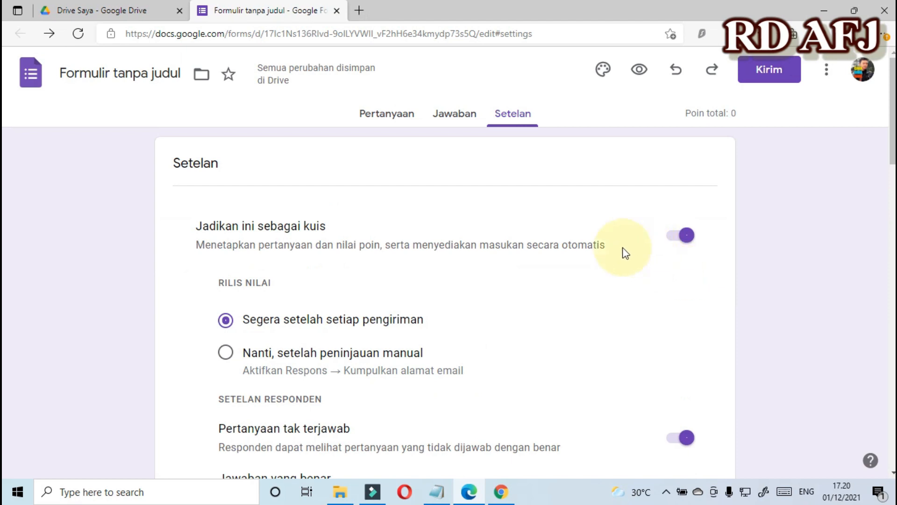
Add a section 2 question 'Komputer termasuk ke dalam perangkat'.
{"action": "left_click", "coordinate": [380, 119]}
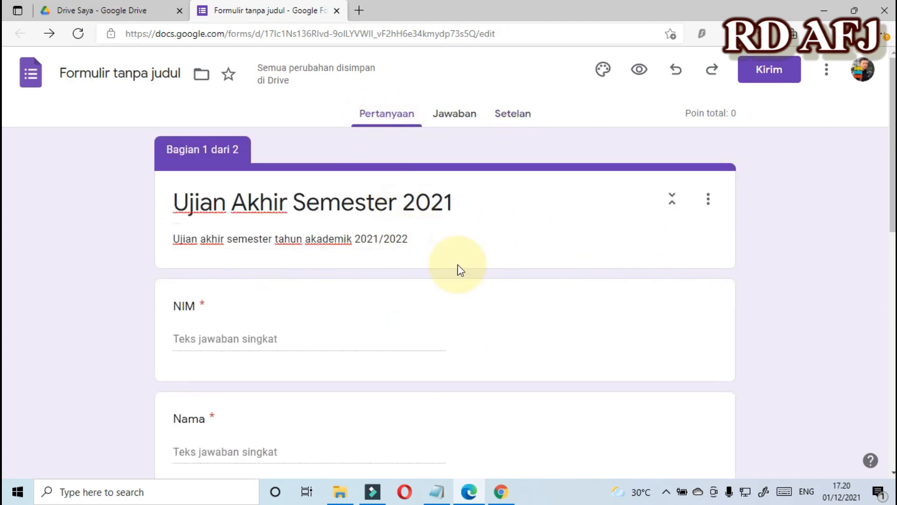
{"action": "scroll", "coordinate": [466, 275], "scroll_direction": "down", "scroll_amount": 10}
{"action": "scroll", "coordinate": [467, 280], "scroll_direction": "down", "scroll_amount": 1}
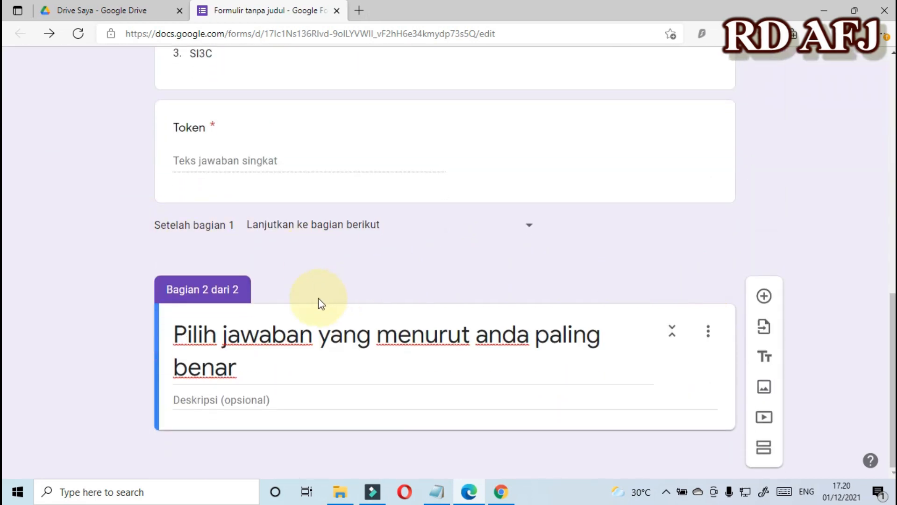
{"action": "left_click", "coordinate": [764, 297]}
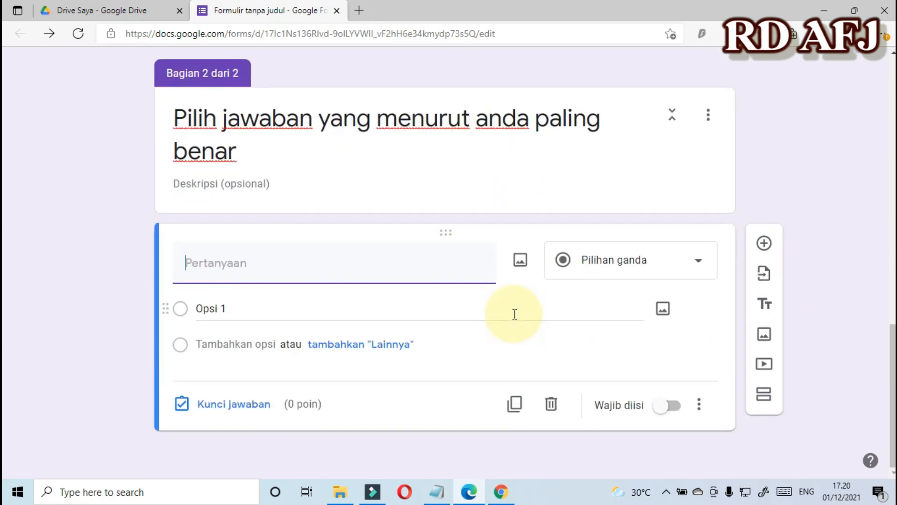
{"action": "left_click", "coordinate": [254, 264]}
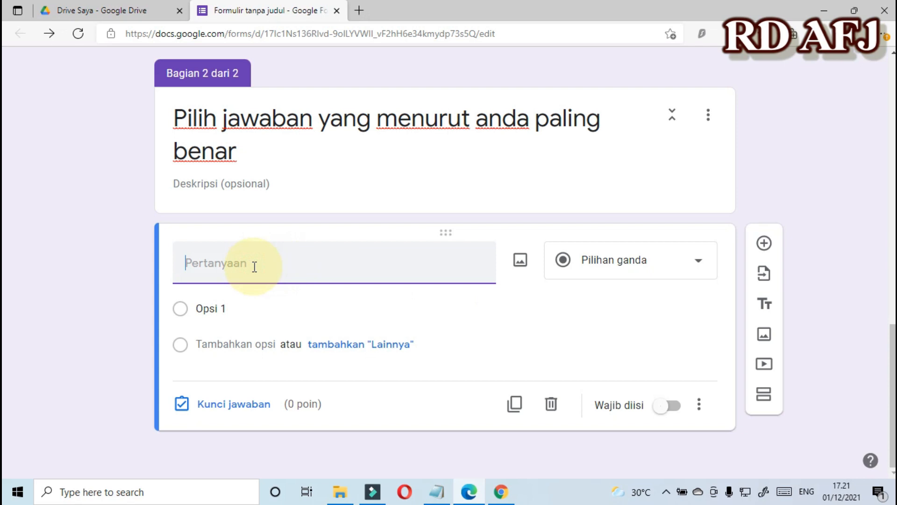
{"action": "type", "text": "Komputer terb"}
{"action": "key", "text": "BackSpace"}
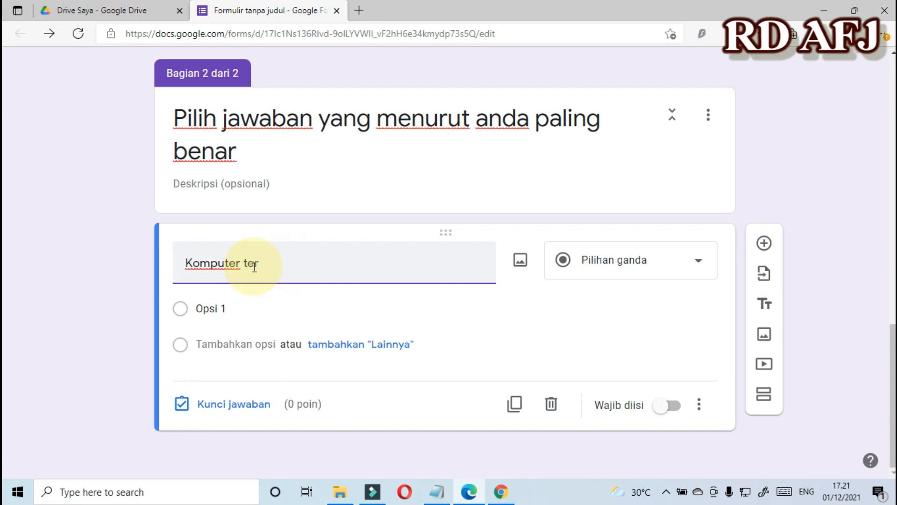
{"action": "type", "text": "masuk ke dalam perangkat:"}
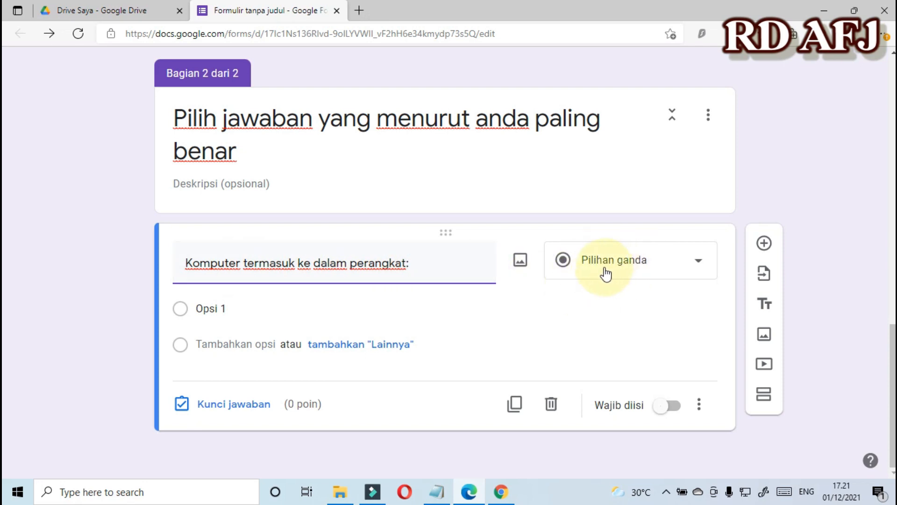
Give it options Hardware, Software, Brainware and 'jawaban no 2 dan 3 benar'.
{"action": "left_click", "coordinate": [255, 304]}
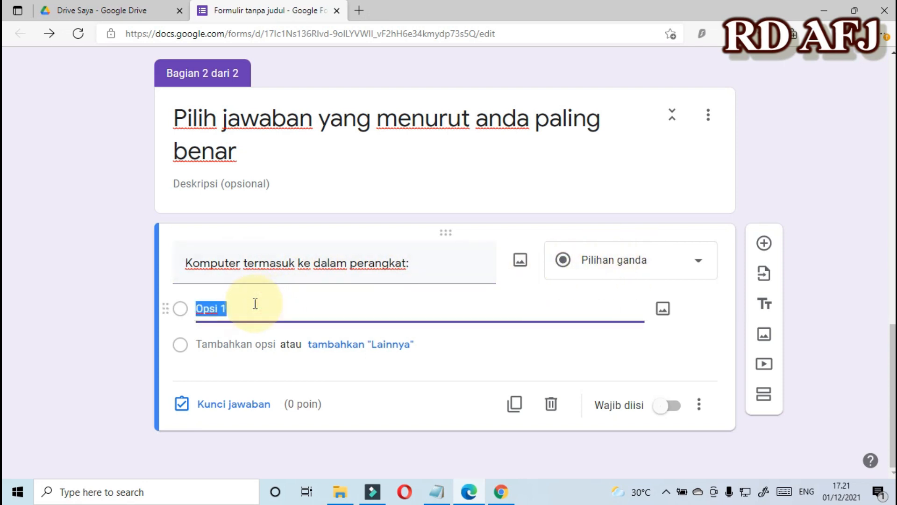
{"action": "type", "text": "Hard"}
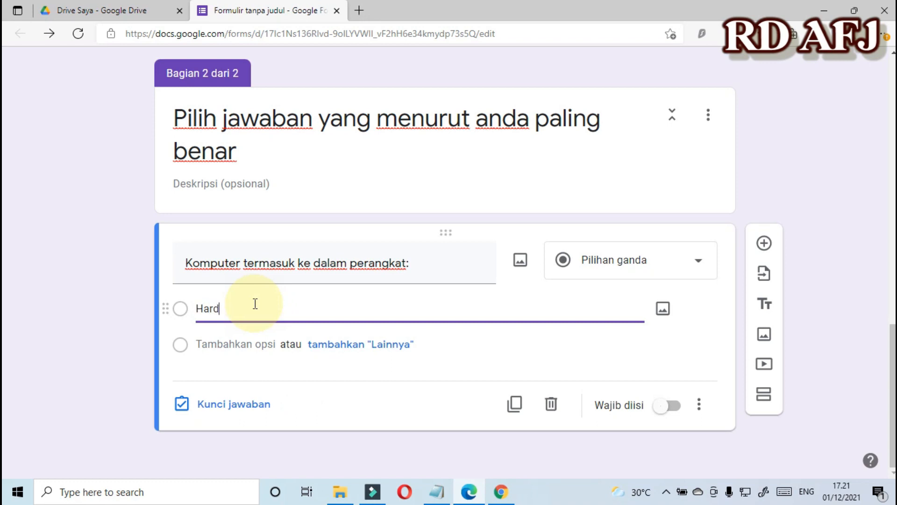
{"action": "type", "text": "ware"}
{"action": "left_click", "coordinate": [234, 349]}
{"action": "type", "text": "So"}
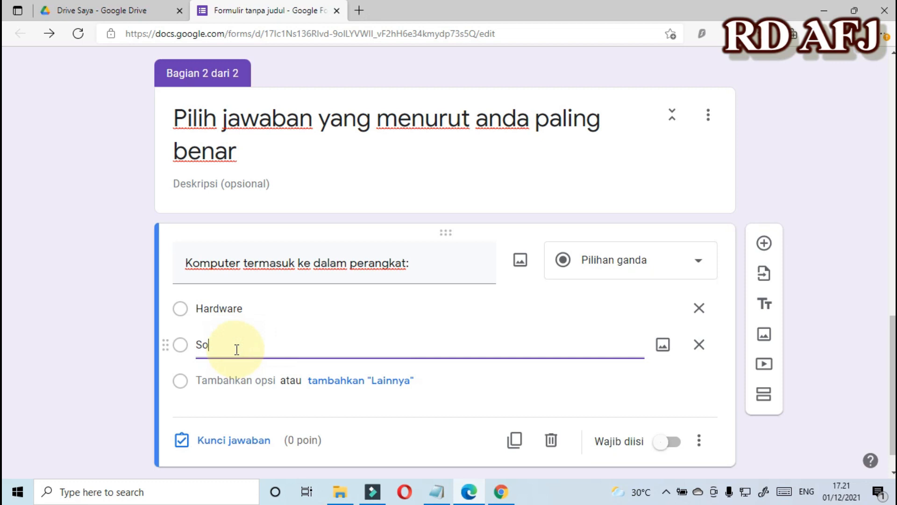
{"action": "type", "text": "ftware"}
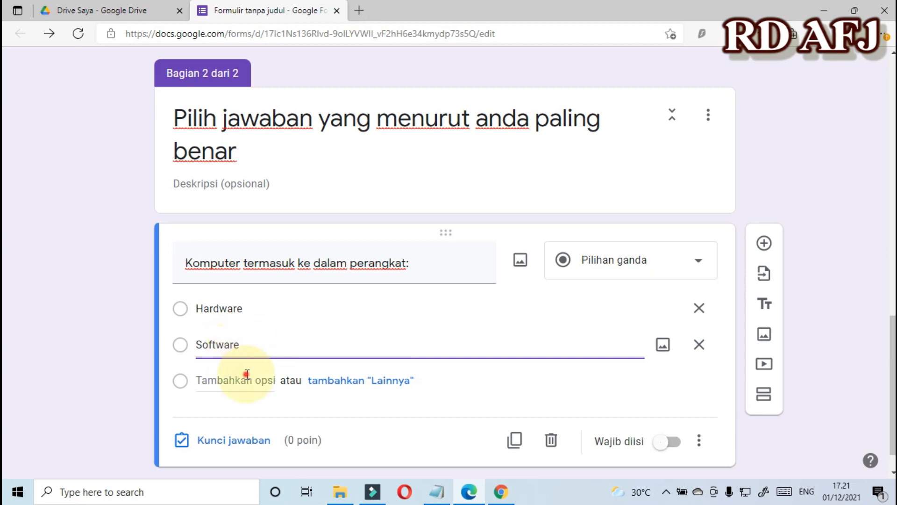
{"action": "left_click", "coordinate": [245, 376]}
{"action": "type", "text": "BRain"}
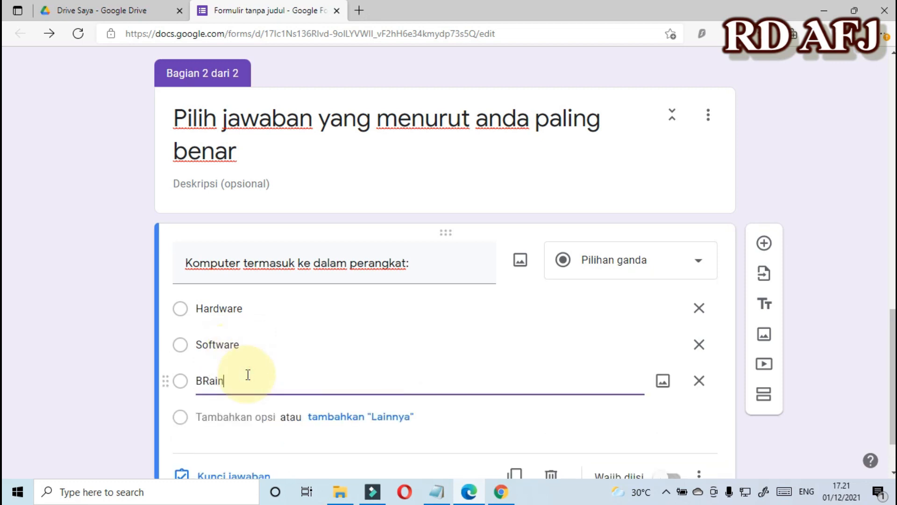
{"action": "type", "text": "ware"}
{"action": "key", "text": "Left"}
{"action": "key", "text": "Left"}
{"action": "key", "text": "Left"}
{"action": "key", "text": "Left"}
{"action": "key", "text": "Left"}
{"action": "key", "text": "BackSpace"}
{"action": "type", "text": "r"}
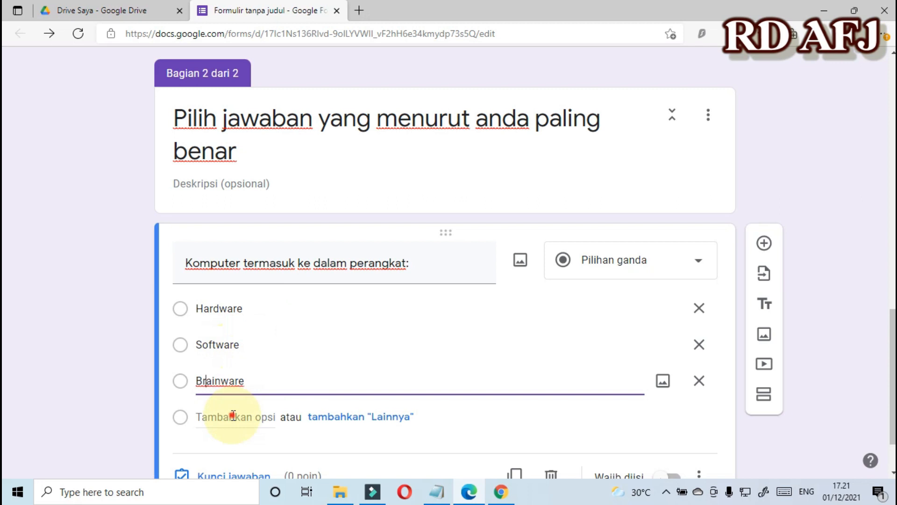
{"action": "left_click", "coordinate": [225, 416]}
{"action": "type", "text": "jawaba"}
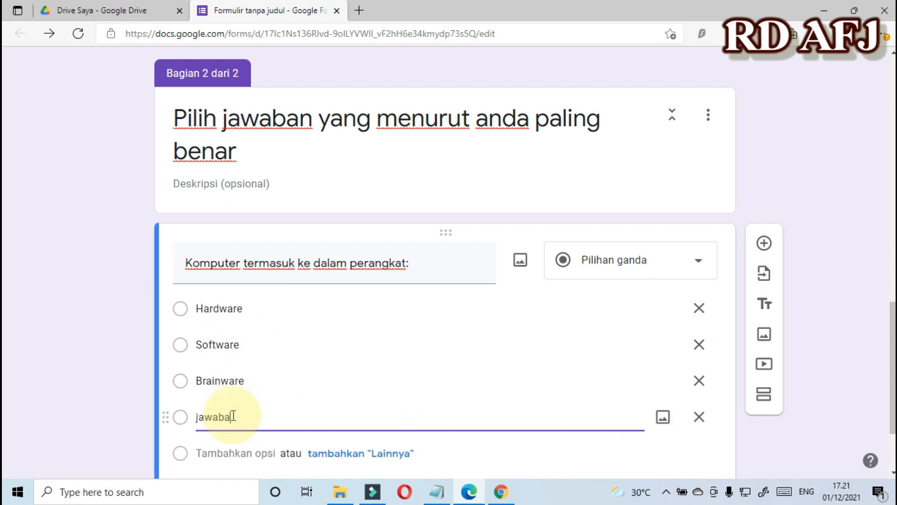
{"action": "type", "text": "n no 2 dan 3 benar"}
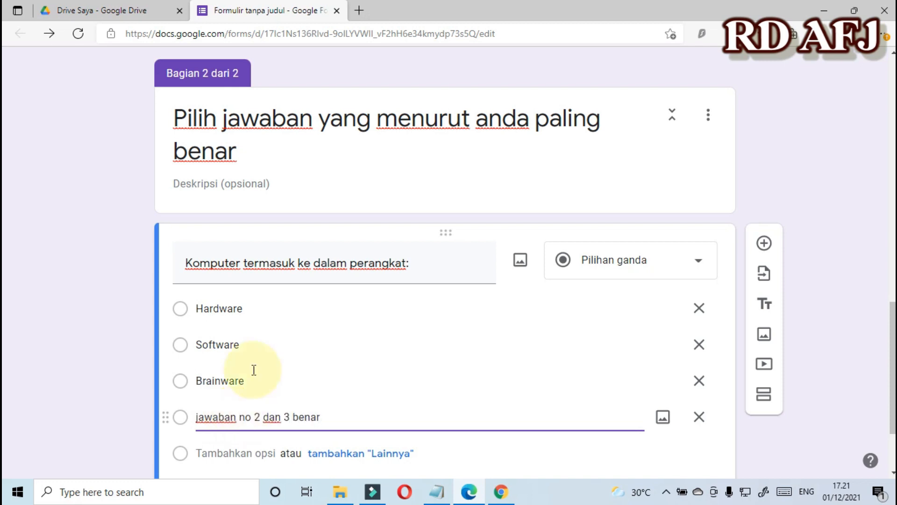
{"action": "scroll", "coordinate": [133, 357], "scroll_direction": "down", "scroll_amount": 2}
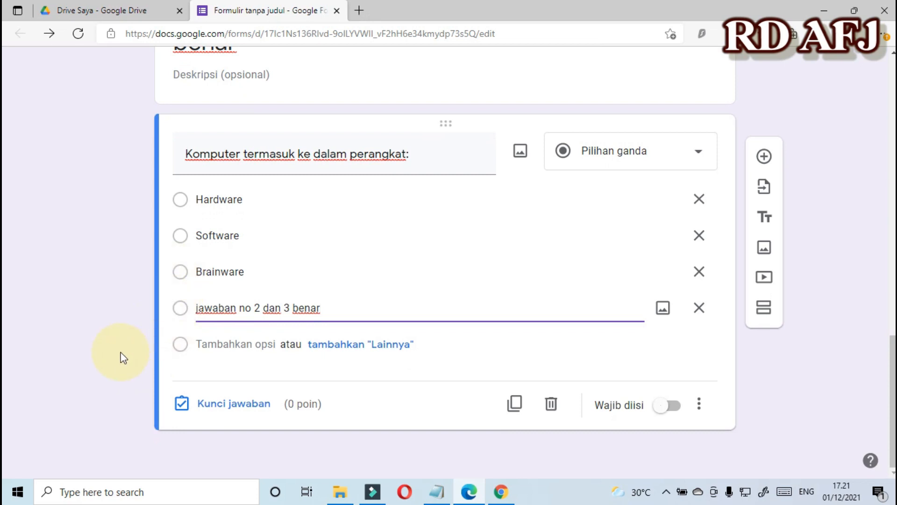
{"action": "left_click", "coordinate": [219, 406]}
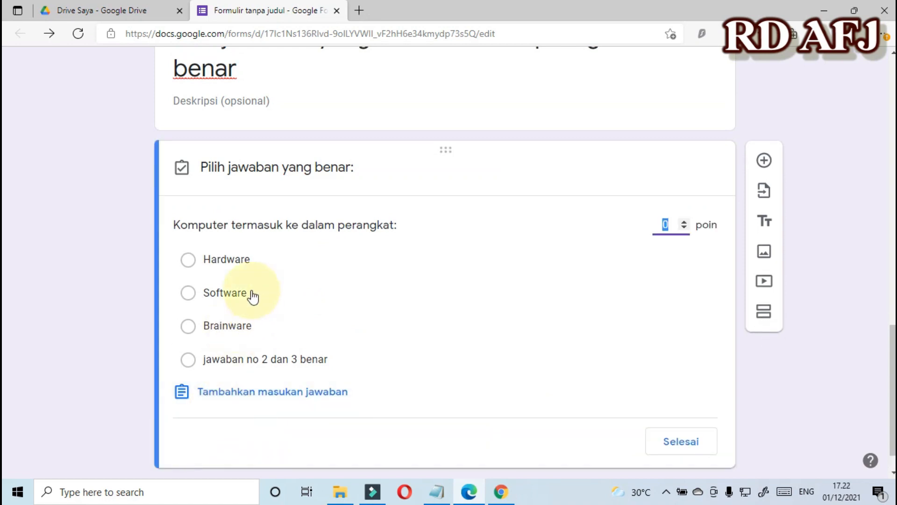
In the answer key, choose Hardware as correct, assign 30 points, and confirm with Selesai.
{"action": "left_click", "coordinate": [189, 261]}
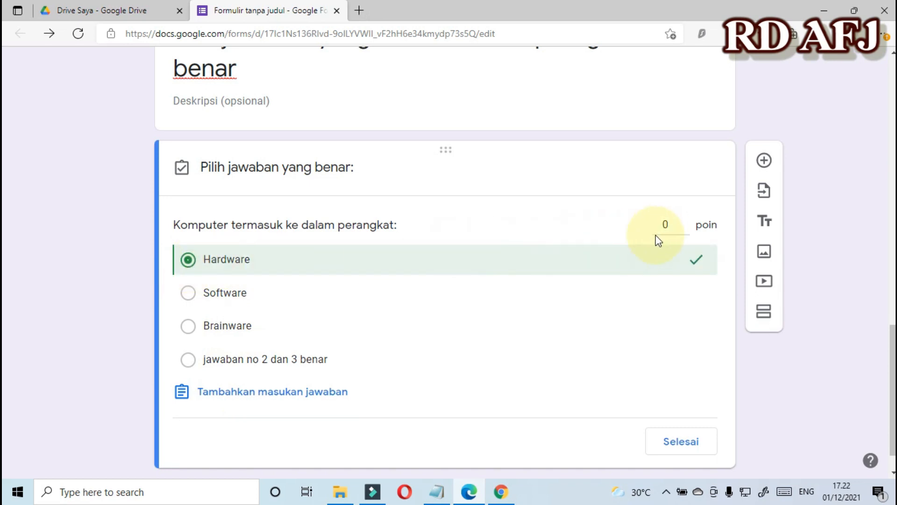
{"action": "left_click", "coordinate": [668, 226]}
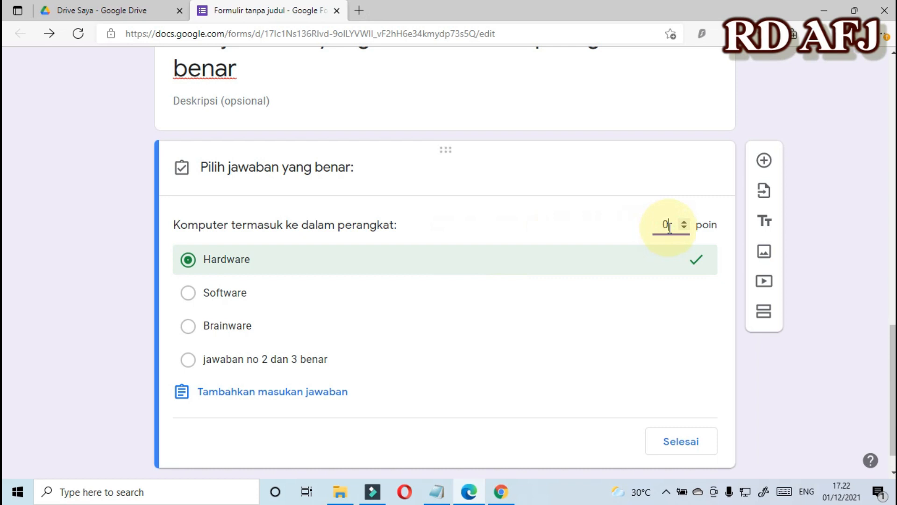
{"action": "type", "text": "0"}
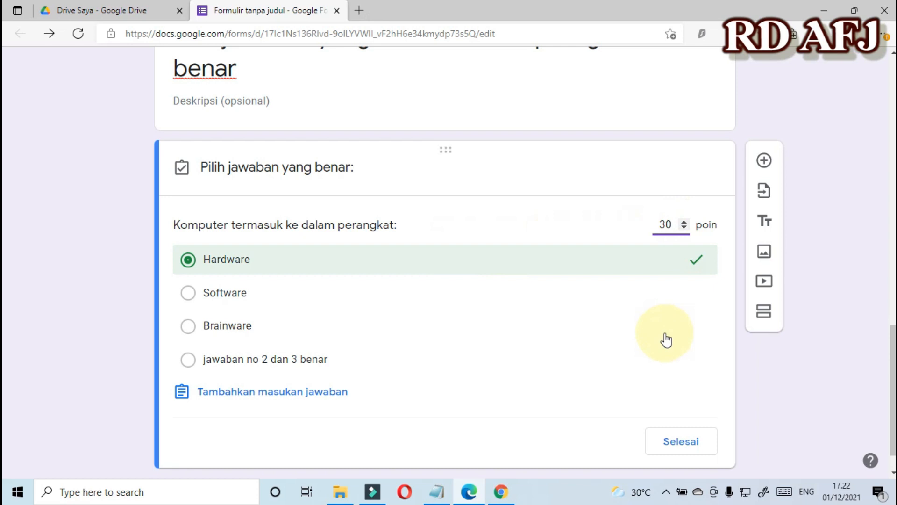
{"action": "scroll", "coordinate": [666, 340], "scroll_direction": "down", "scroll_amount": 1}
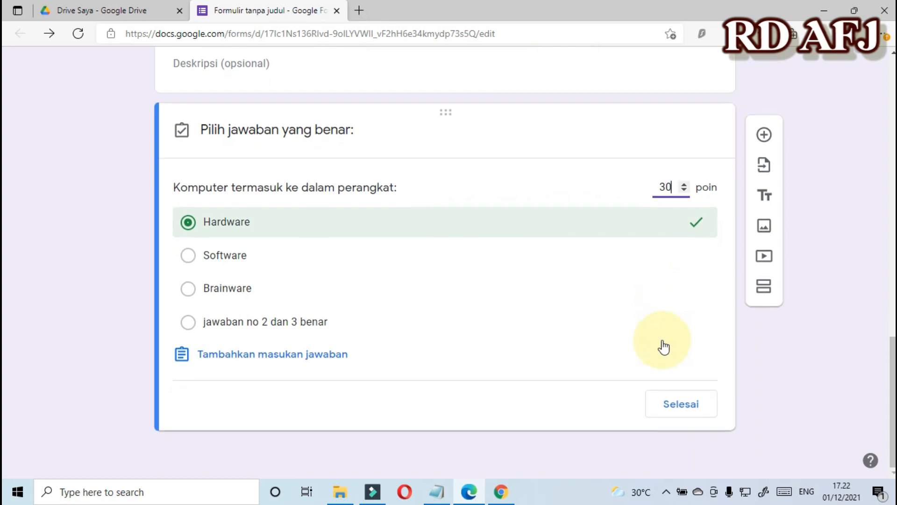
{"action": "left_click", "coordinate": [674, 407]}
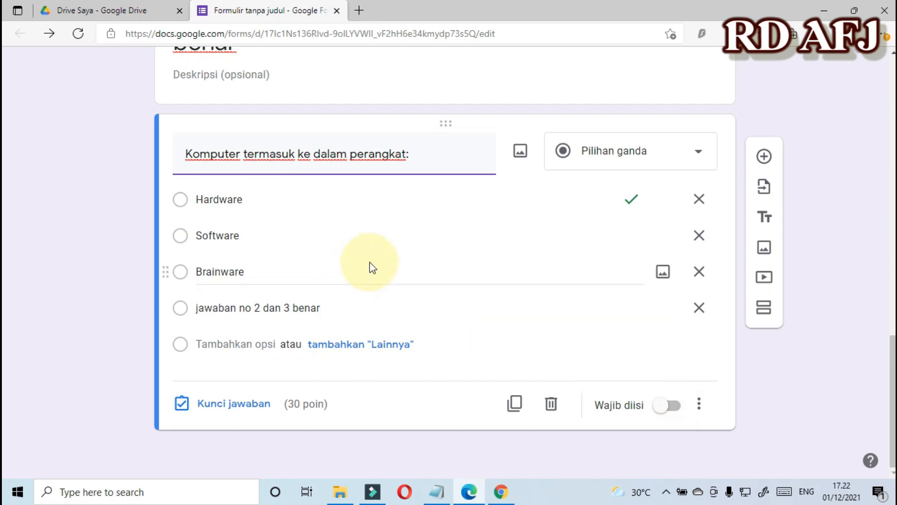
Add a multiple-choice question 'Gambar dibawah ini adalah:' and bring up its insert-image dialog.
{"action": "left_click", "coordinate": [766, 159]}
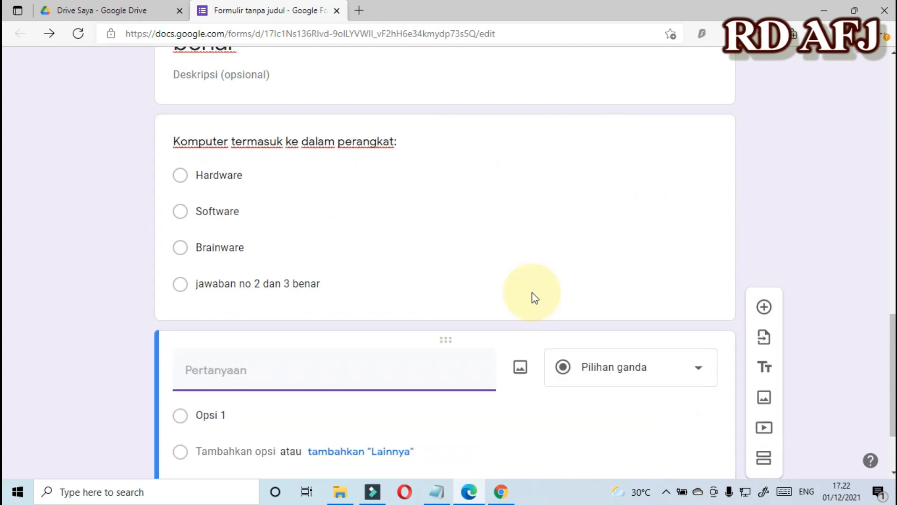
{"action": "left_click", "coordinate": [291, 368]}
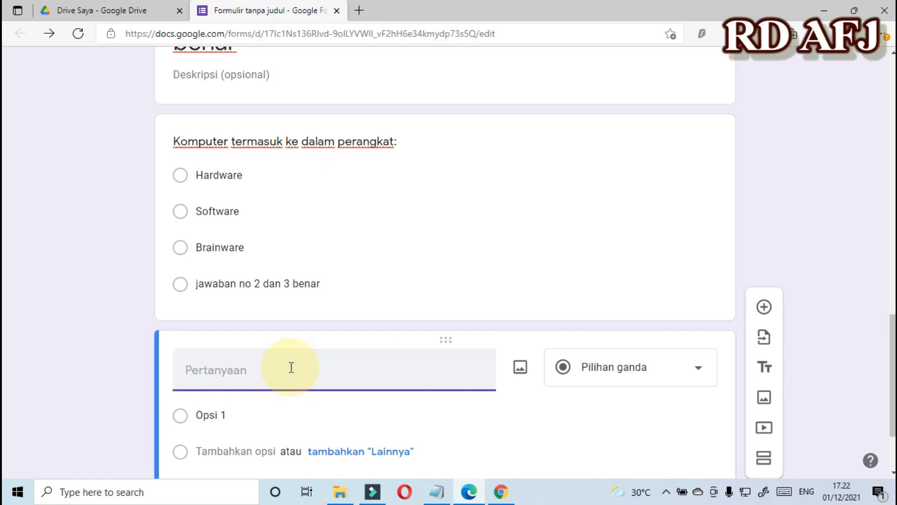
{"action": "type", "text": "Gambar diwab"}
{"action": "key", "text": "BackSpace"}
{"action": "key", "text": "BackSpace"}
{"action": "key", "text": "BackSpace"}
{"action": "type", "text": "bawah "}
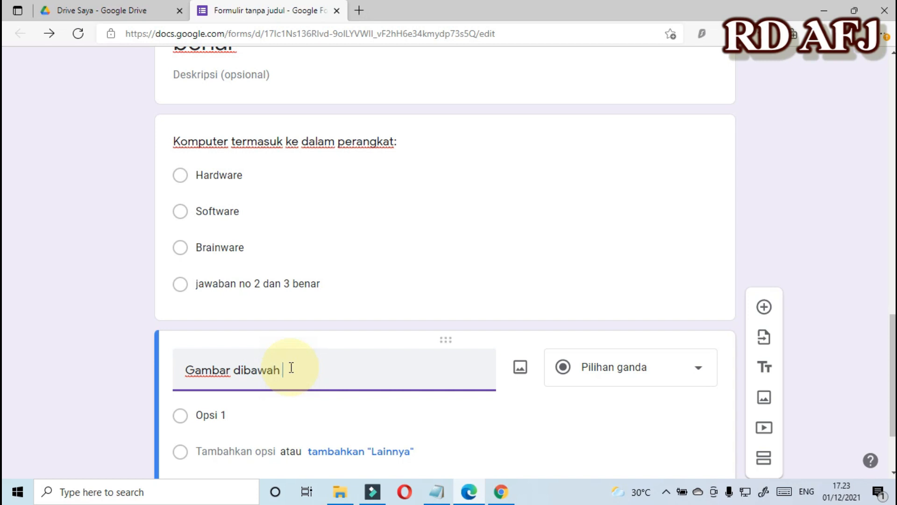
{"action": "type", "text": "ini adalah:"}
{"action": "scroll", "coordinate": [363, 262], "scroll_direction": "down", "scroll_amount": 2}
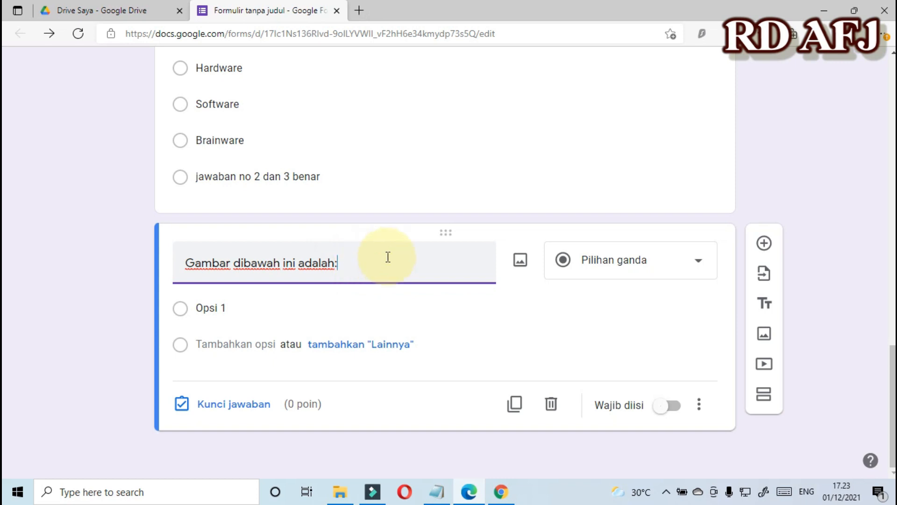
{"action": "left_click", "coordinate": [521, 261]}
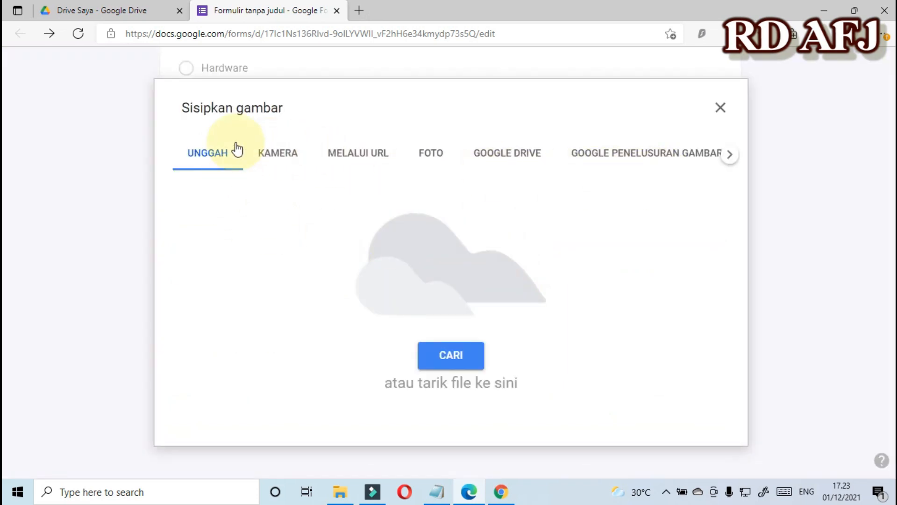
Upload the computer mouse picture from the computer into the question.
{"action": "left_click", "coordinate": [454, 356]}
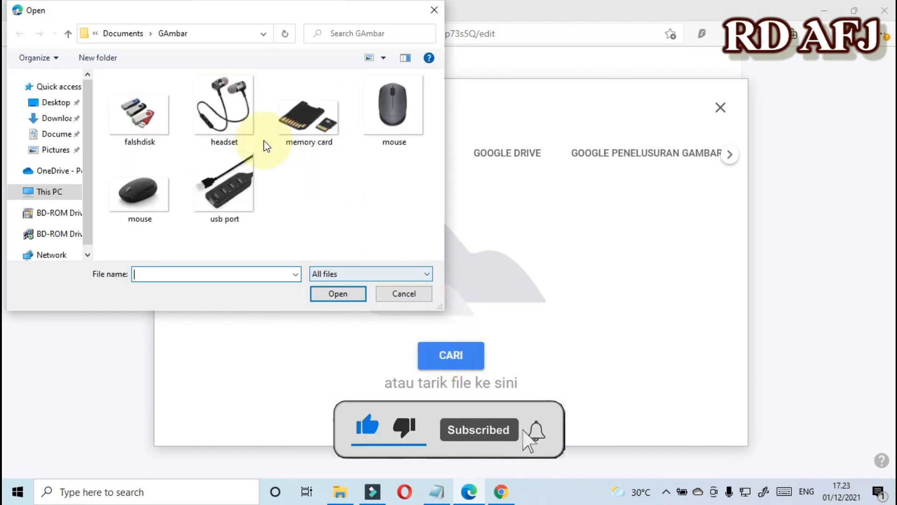
{"action": "double_click", "coordinate": [392, 114]}
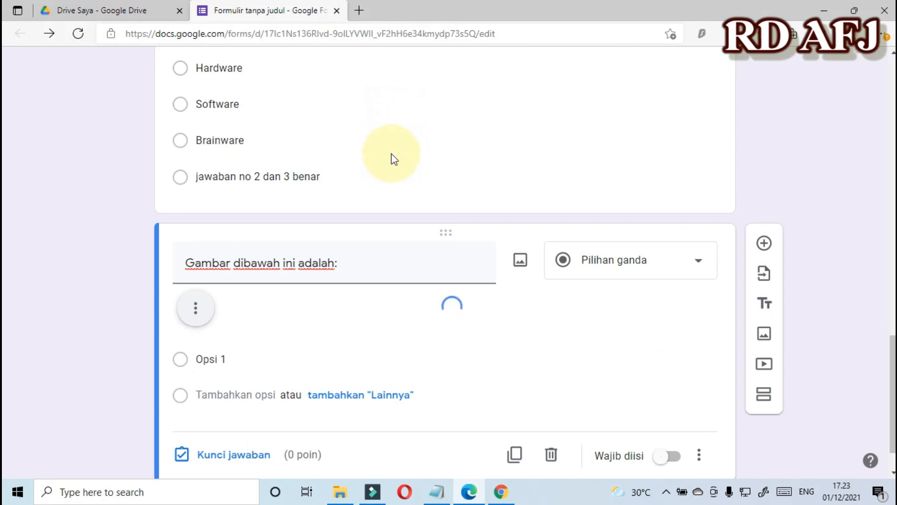
{"action": "scroll", "coordinate": [354, 271], "scroll_direction": "down", "scroll_amount": 5}
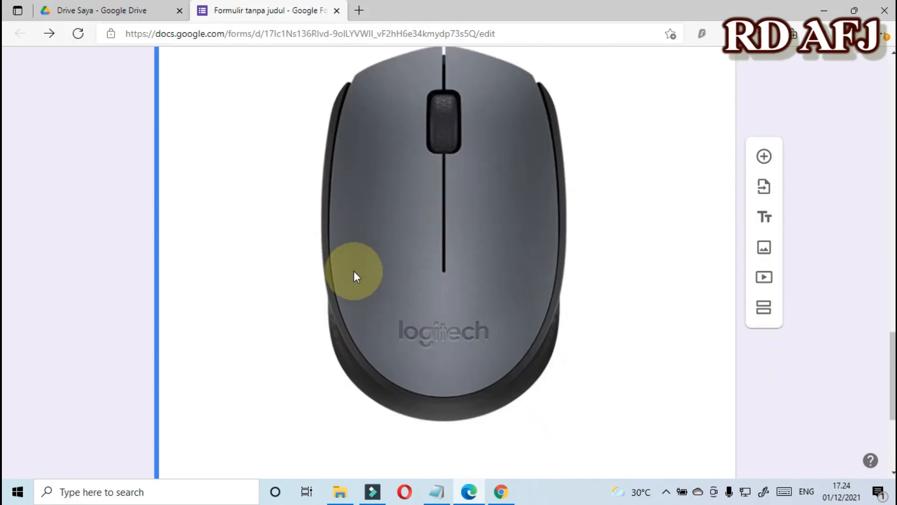
{"action": "scroll", "coordinate": [392, 267], "scroll_direction": "up", "scroll_amount": 2}
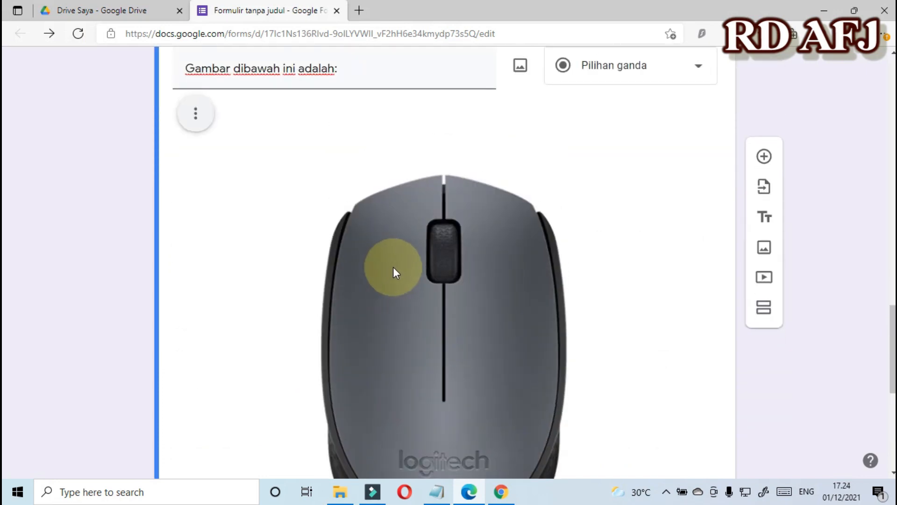
Shrink the inserted mouse picture by dragging its corner handles inward.
{"action": "left_click", "coordinate": [393, 268]}
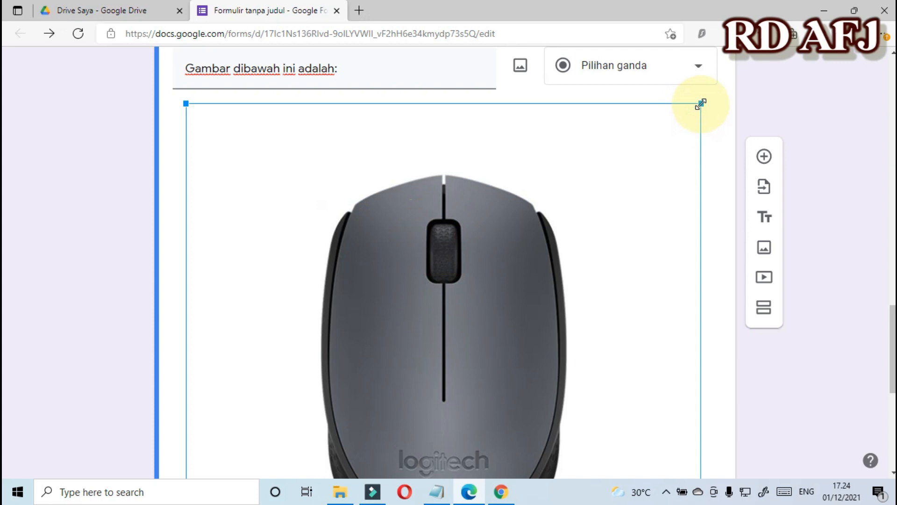
{"action": "left_click_drag", "start_coordinate": [701, 103], "coordinate": [310, 442]}
{"action": "left_click_drag", "start_coordinate": [361, 278], "coordinate": [334, 255]}
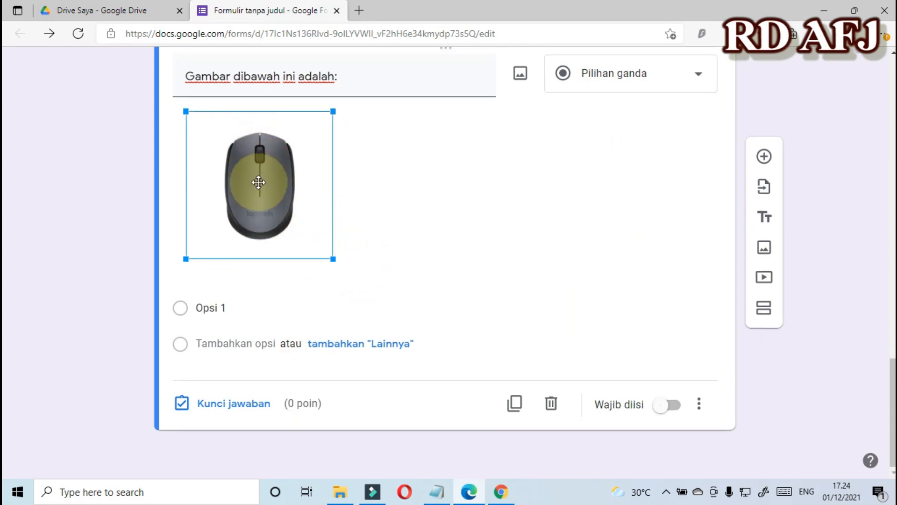
{"action": "left_click", "coordinate": [214, 305]}
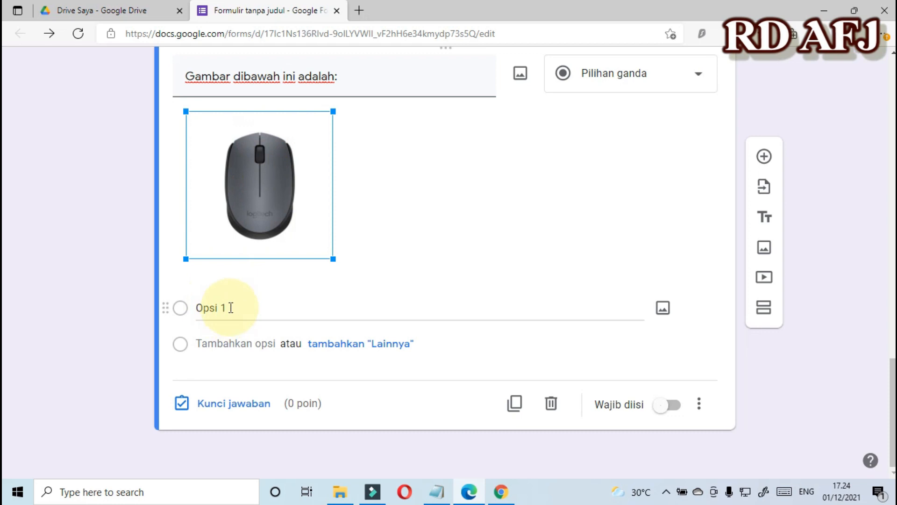
Set the answer options to Mouse, Flashdisk, Memory Card and 'jawaban 3 benar'.
{"action": "triple_click", "coordinate": [235, 306]}
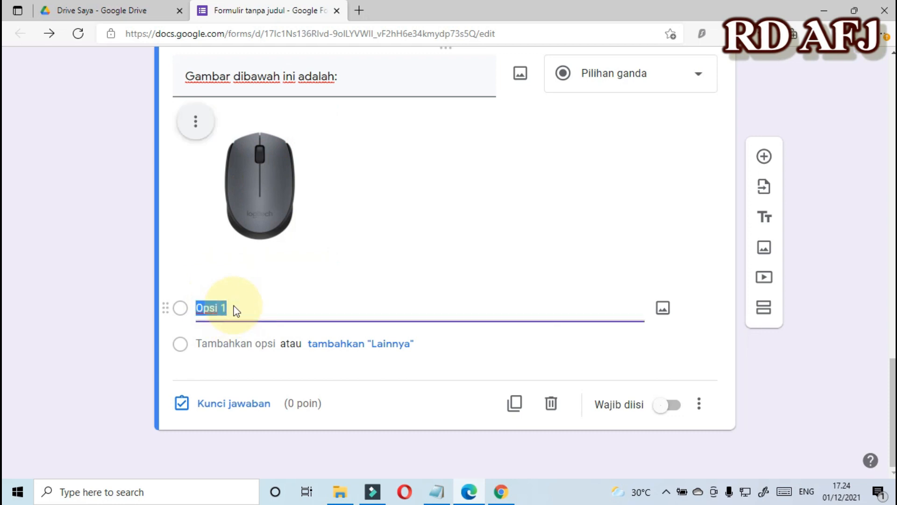
{"action": "type", "text": "Maouse"}
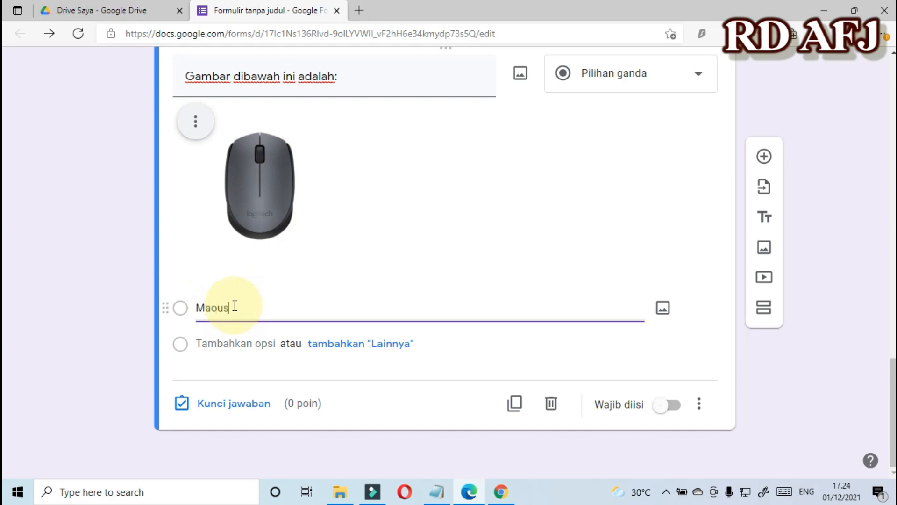
{"action": "key", "text": "BackSpace"}
{"action": "key", "text": "BackSpace"}
{"action": "key", "text": "BackSpace"}
{"action": "key", "text": "BackSpace"}
{"action": "key", "text": "BackSpace"}
{"action": "type", "text": "ouse"}
{"action": "left_click", "coordinate": [226, 343]}
{"action": "type", "text": "Fla"}
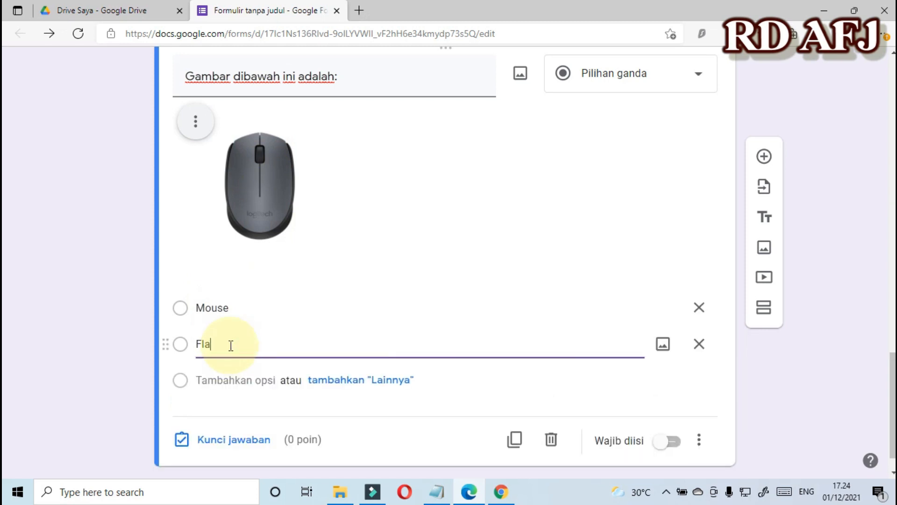
{"action": "type", "text": "shdisk"}
{"action": "left_click", "coordinate": [225, 379]}
{"action": "type", "text": "Me"}
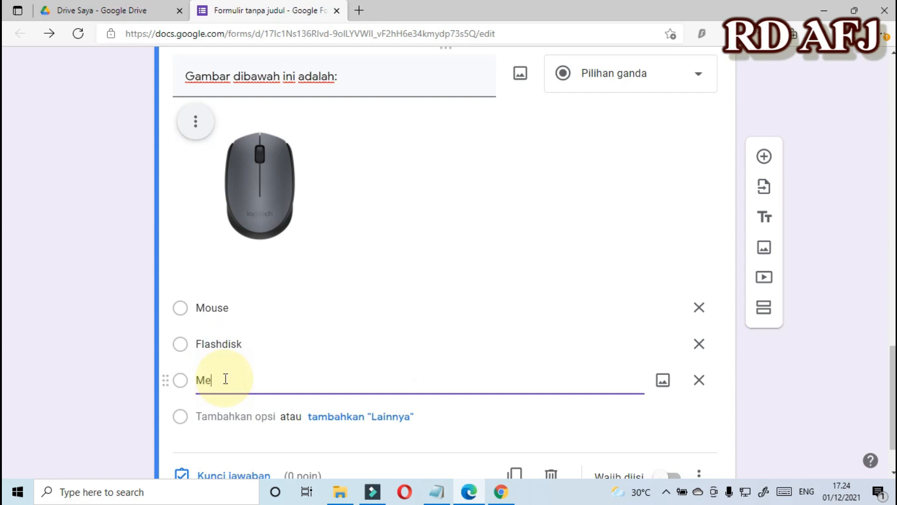
{"action": "type", "text": "mory Card"}
{"action": "left_click", "coordinate": [240, 417]}
{"action": "type", "text": "jawaban 3 "}
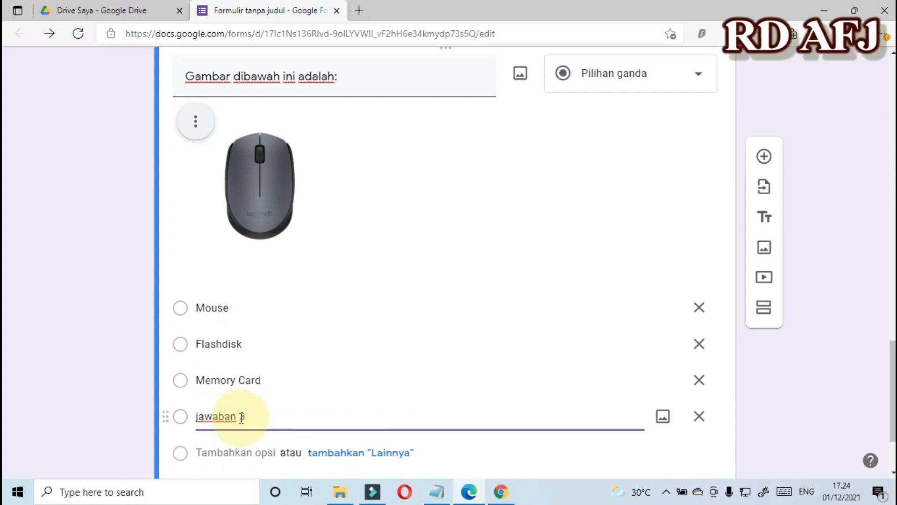
{"action": "type", "text": "benar"}
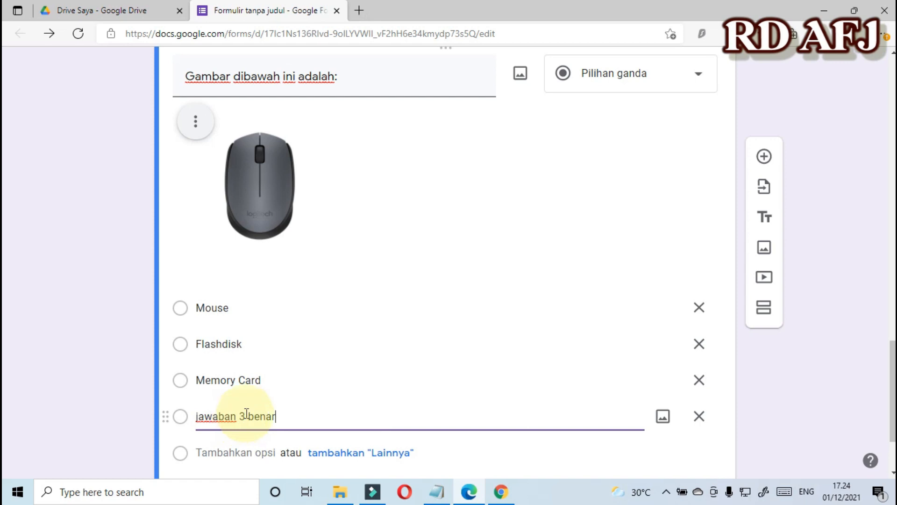
{"action": "left_click", "coordinate": [184, 243]}
Open the answer key (Kunci jawaban) for the mouse-picture question.
{"action": "scroll", "coordinate": [201, 280], "scroll_direction": "down", "scroll_amount": 3}
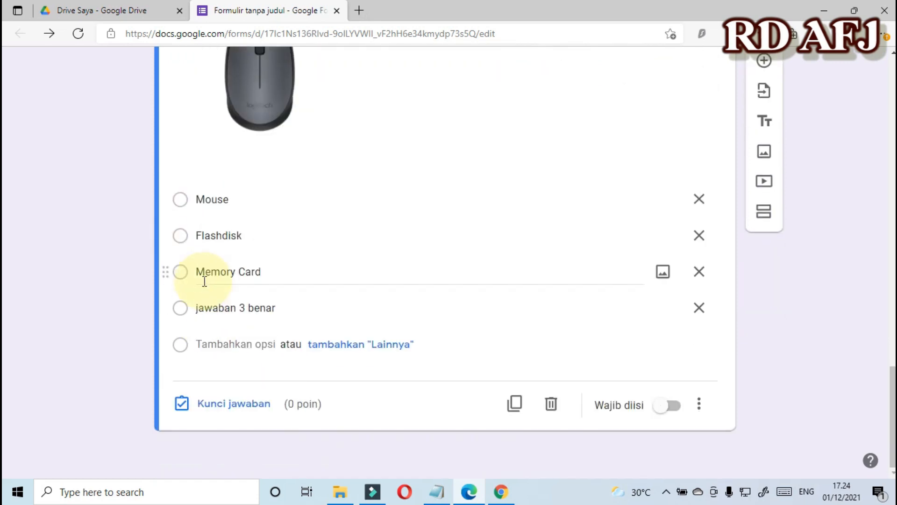
{"action": "scroll", "coordinate": [218, 264], "scroll_direction": "up", "scroll_amount": 4}
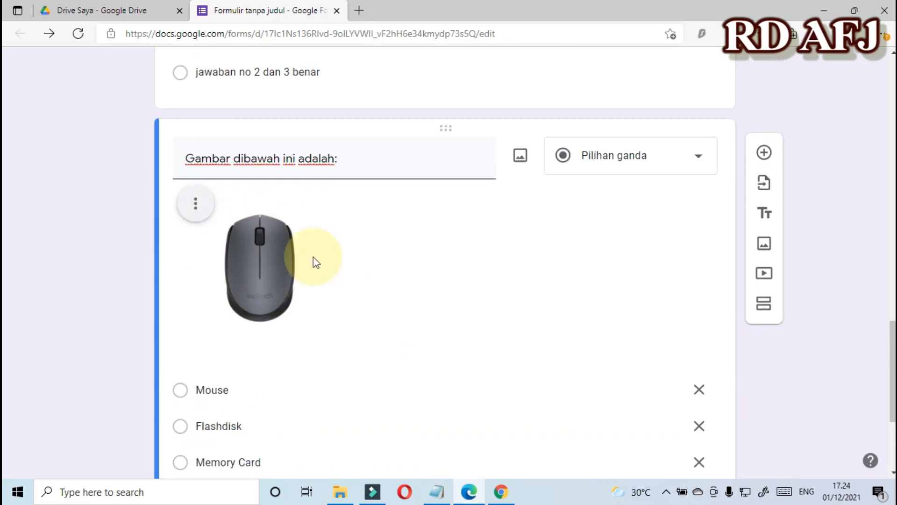
{"action": "scroll", "coordinate": [313, 257], "scroll_direction": "down", "scroll_amount": 4}
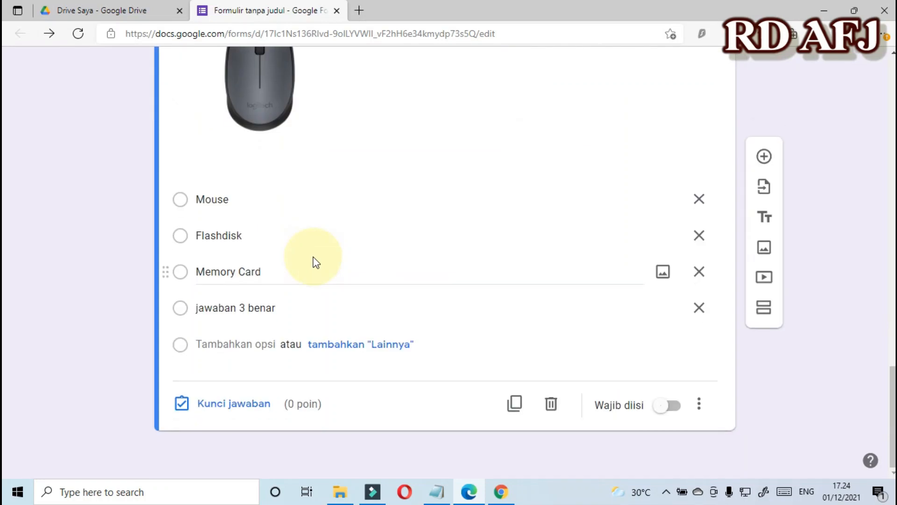
{"action": "left_click", "coordinate": [220, 405]}
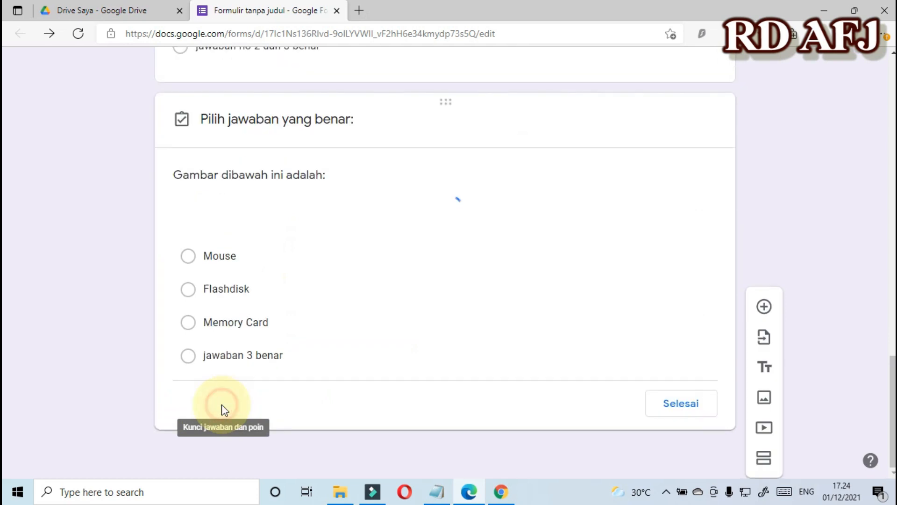
Mark Mouse as the correct answer in the answer key.
{"action": "scroll", "coordinate": [216, 359], "scroll_direction": "down", "scroll_amount": 3}
{"action": "scroll", "coordinate": [305, 294], "scroll_direction": "up", "scroll_amount": 1}
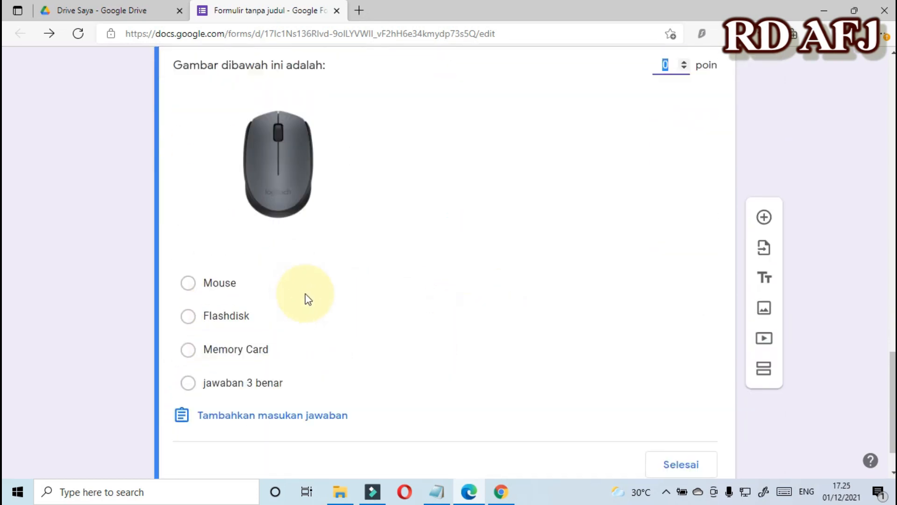
{"action": "scroll", "coordinate": [304, 294], "scroll_direction": "up", "scroll_amount": 1}
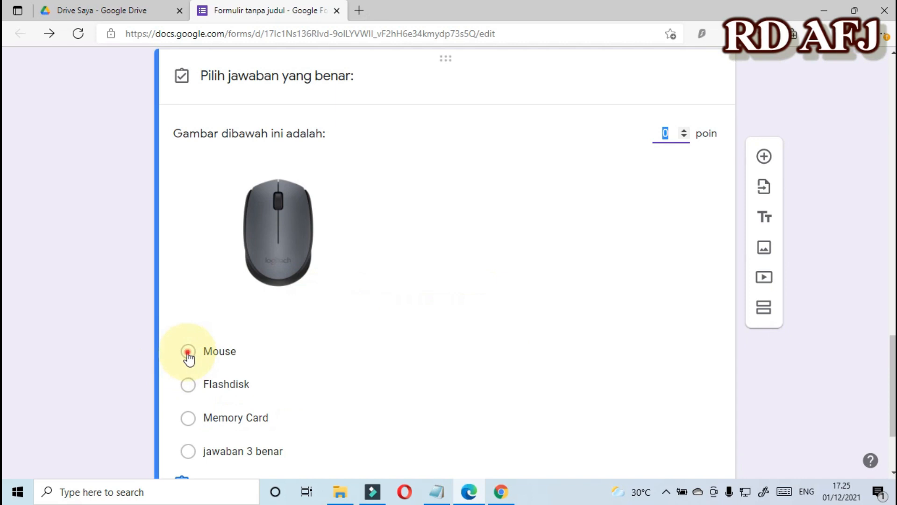
{"action": "left_click", "coordinate": [188, 352]}
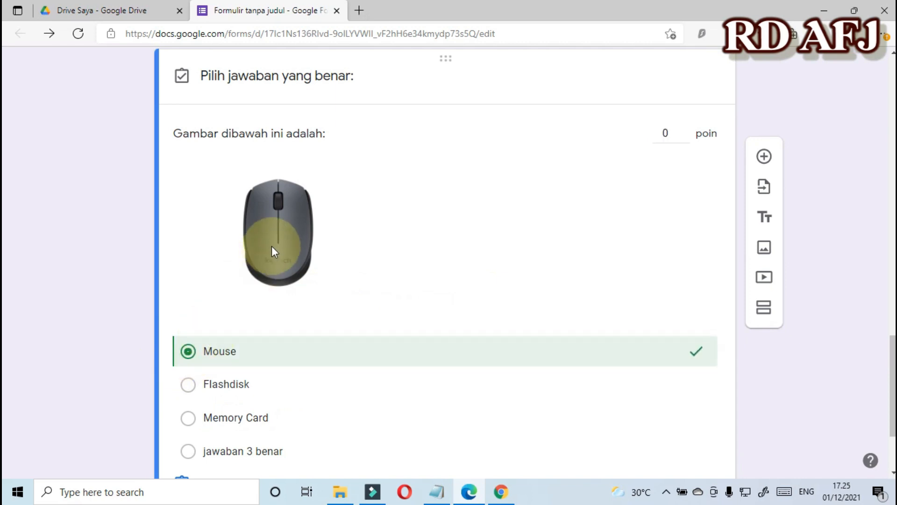
{"action": "scroll", "coordinate": [346, 321], "scroll_direction": "down", "scroll_amount": 2}
{"action": "scroll", "coordinate": [355, 317], "scroll_direction": "up", "scroll_amount": 4}
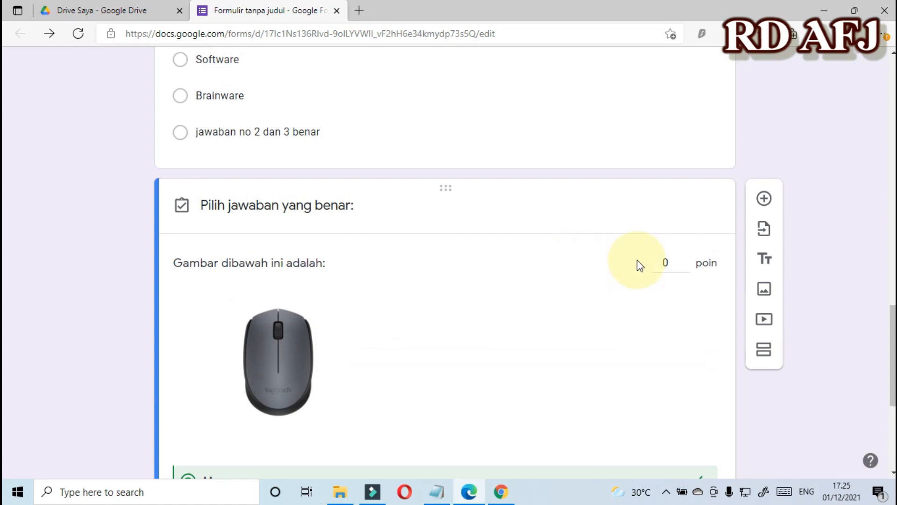
Give the question 35 points and close the answer key with Selesai.
{"action": "left_click", "coordinate": [670, 263]}
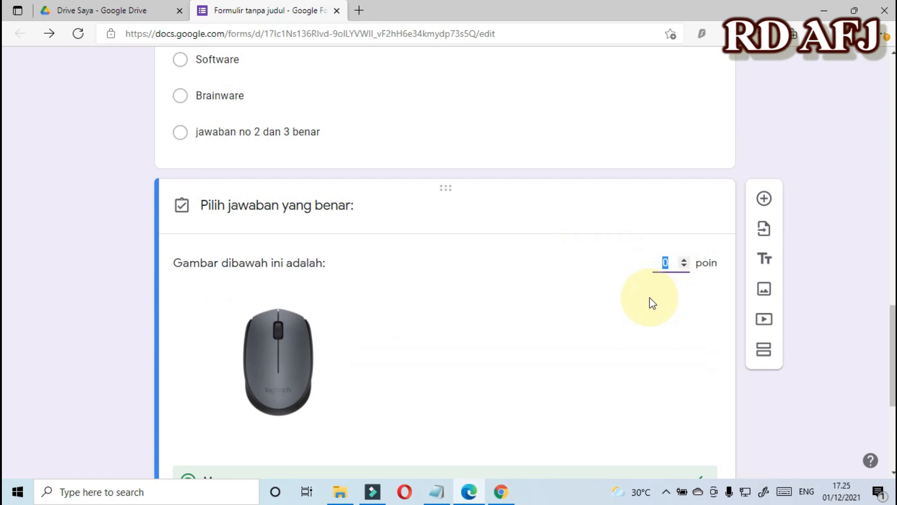
{"action": "type", "text": "35"}
{"action": "scroll", "coordinate": [650, 299], "scroll_direction": "down", "scroll_amount": 5}
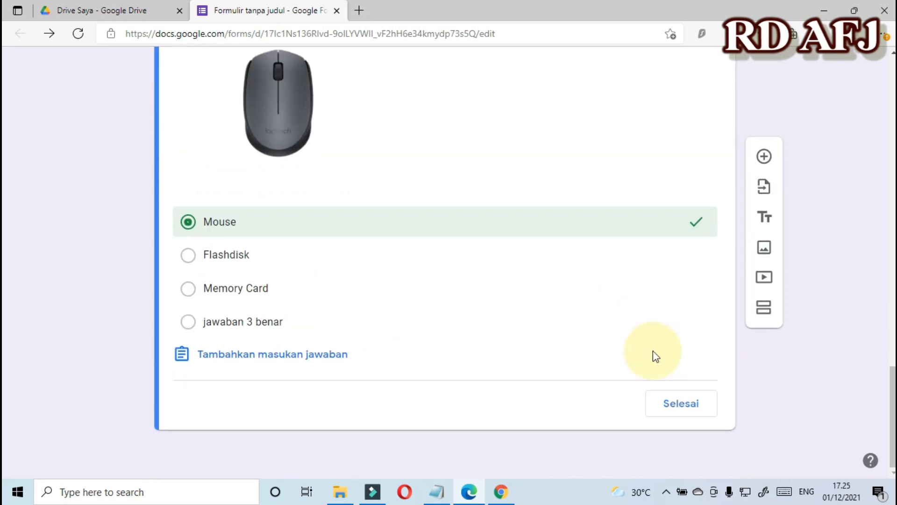
{"action": "left_click", "coordinate": [676, 401]}
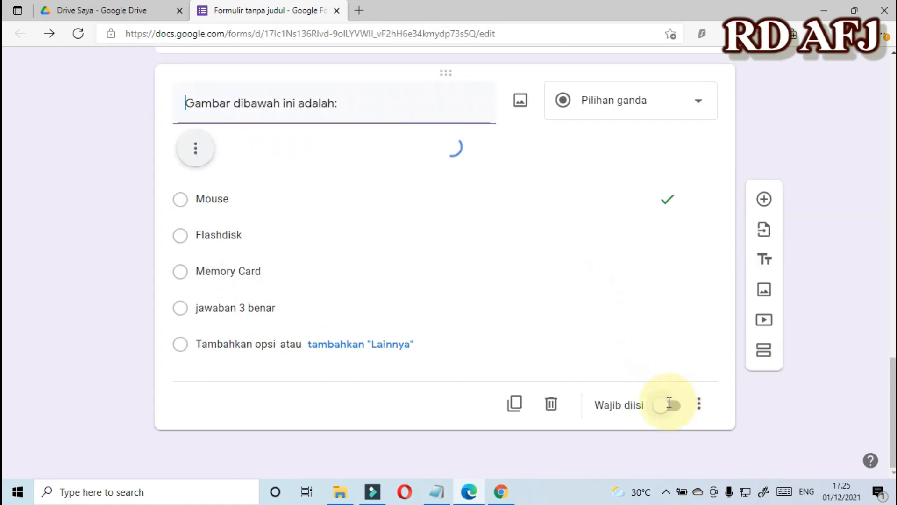
{"action": "scroll", "coordinate": [366, 273], "scroll_direction": "up", "scroll_amount": 5}
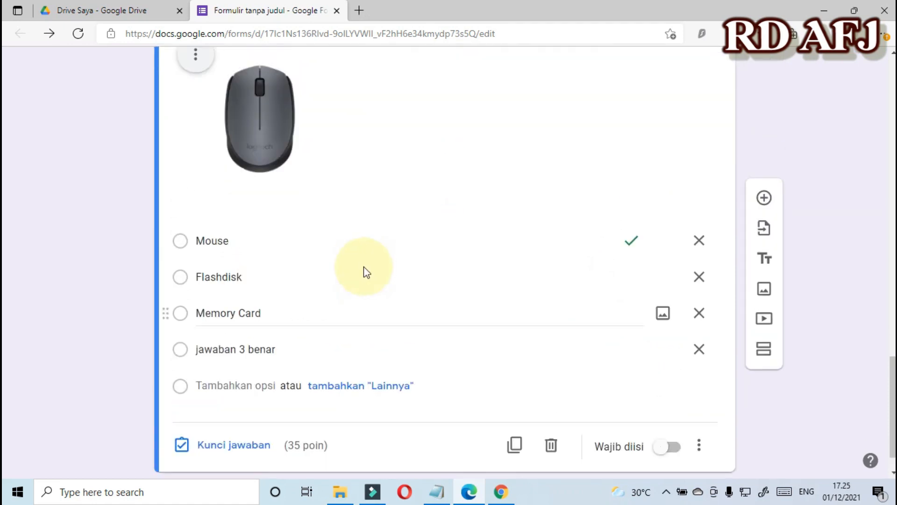
{"action": "scroll", "coordinate": [365, 265], "scroll_direction": "down", "scroll_amount": 5}
{"action": "scroll", "coordinate": [365, 265], "scroll_direction": "up", "scroll_amount": 5}
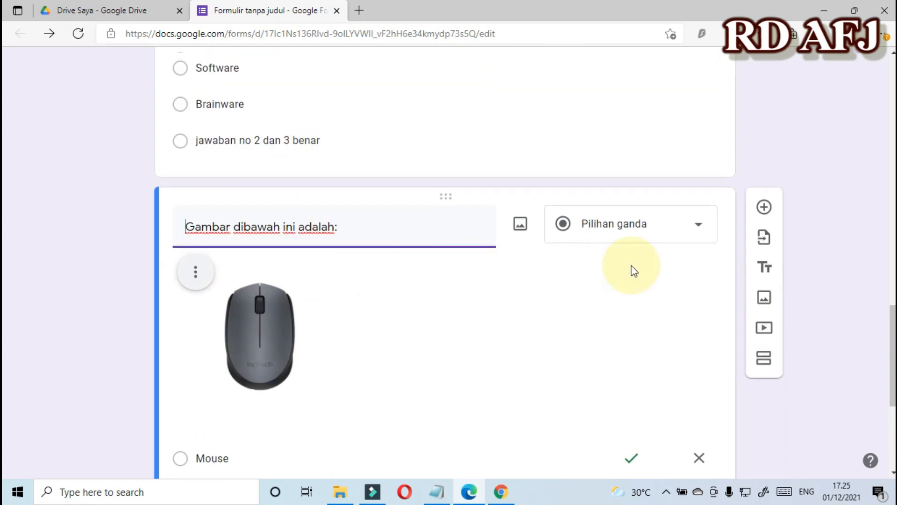
Add a new question titled 'Yang manakah gambar Port USB?' below the mouse question.
{"action": "left_click", "coordinate": [764, 208]}
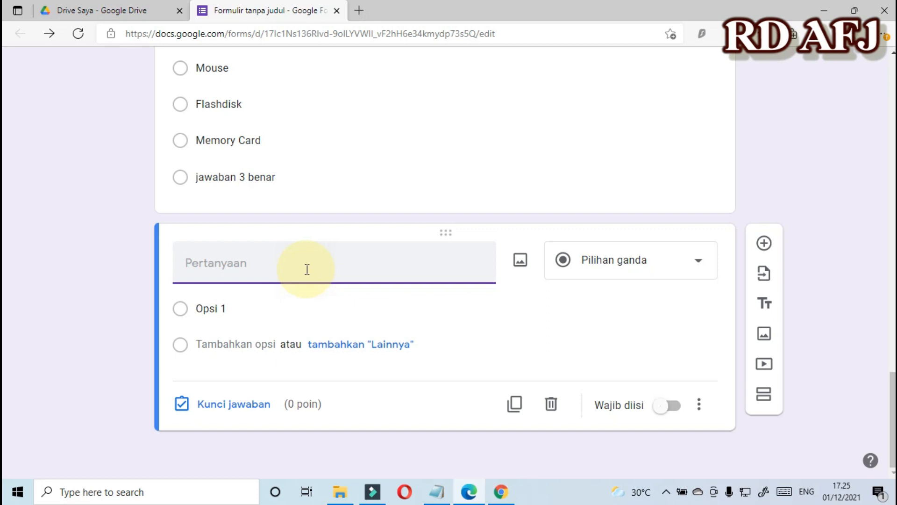
{"action": "type", "text": "Yang manakah gamab"}
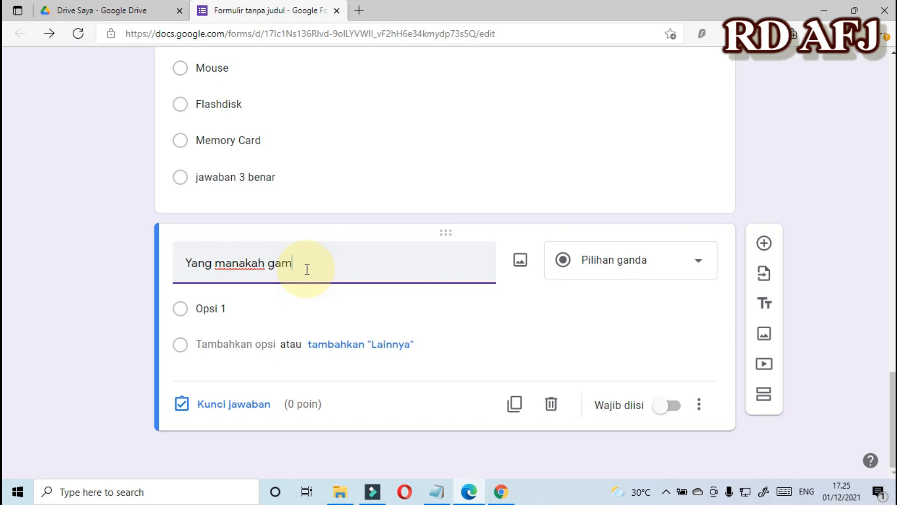
{"action": "key", "text": "BackSpace"}
{"action": "key", "text": "BackSpace"}
{"action": "type", "text": "bar Port USB?"}
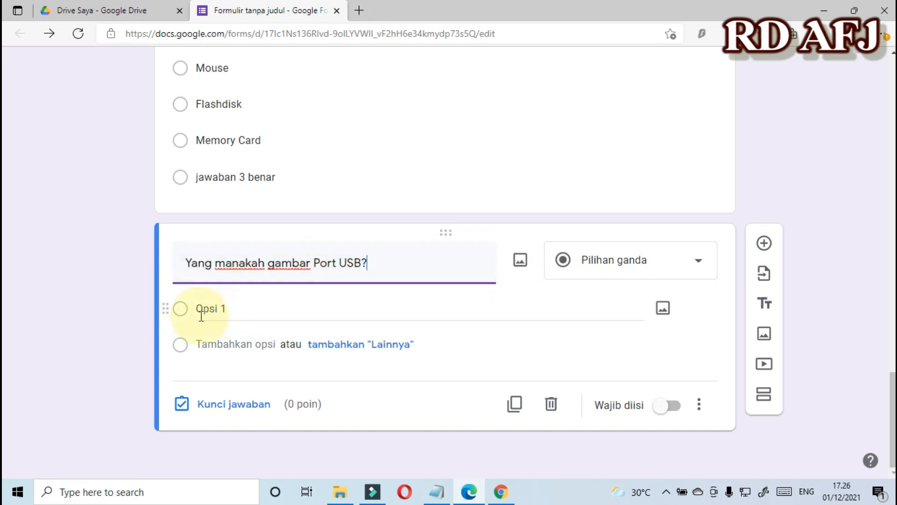
{"action": "left_click", "coordinate": [354, 320]}
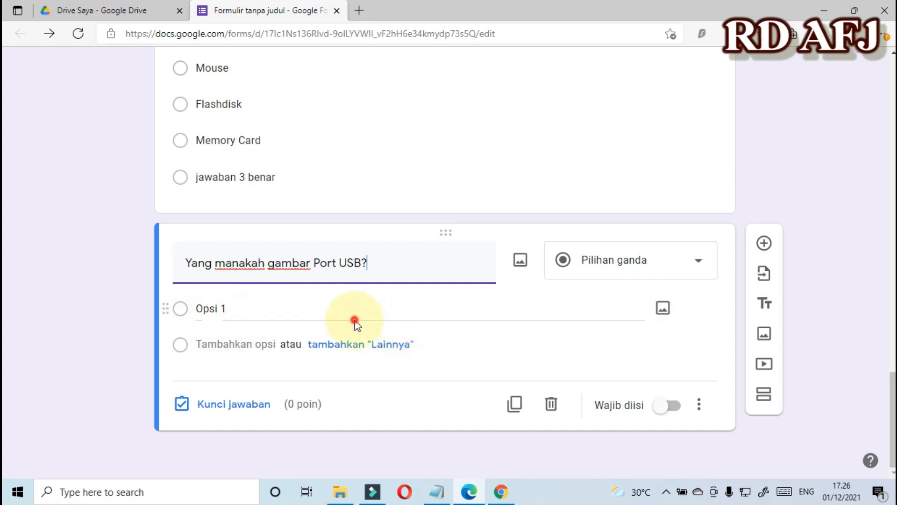
Attach a flash drive picture to option 1 and a headset picture to option 2.
{"action": "left_click", "coordinate": [664, 308]}
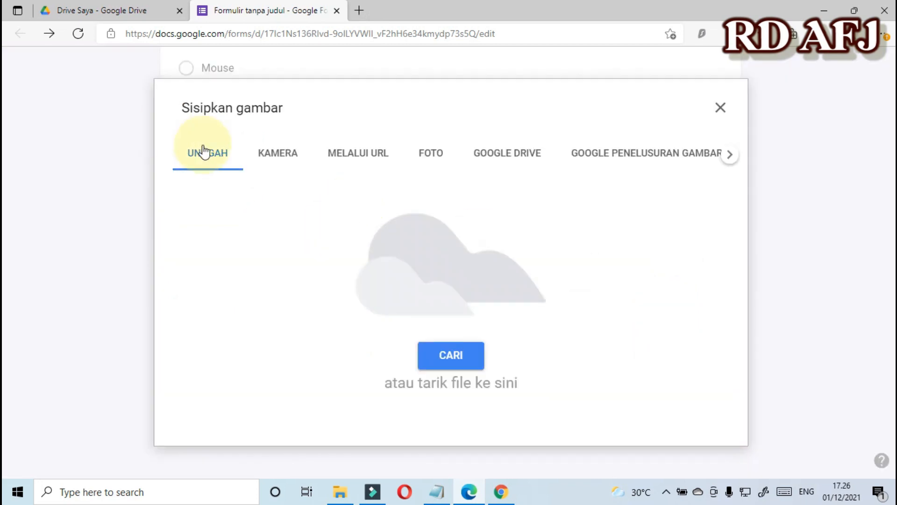
{"action": "left_click", "coordinate": [456, 356]}
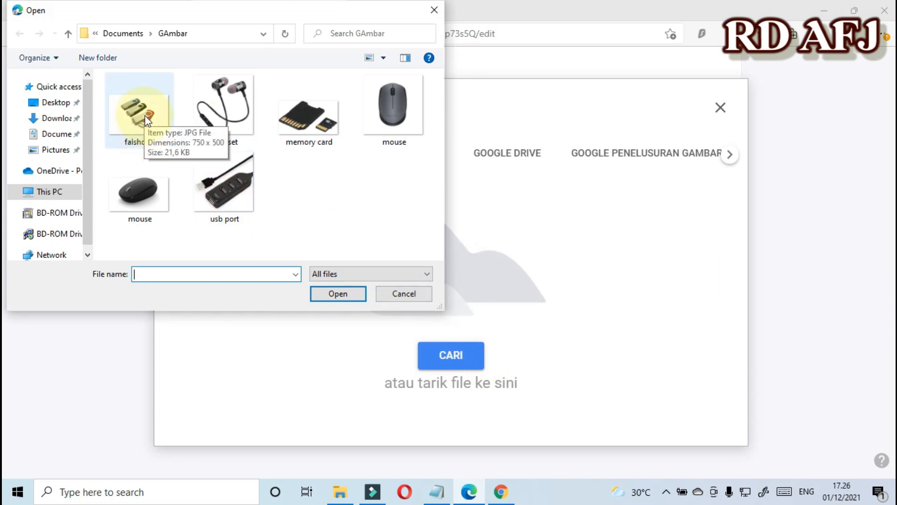
{"action": "double_click", "coordinate": [142, 119]}
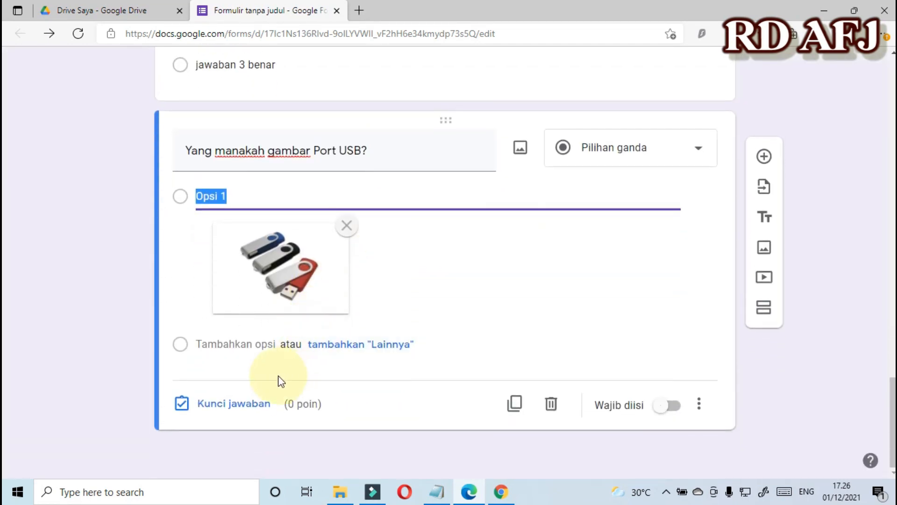
{"action": "left_click", "coordinate": [237, 344]}
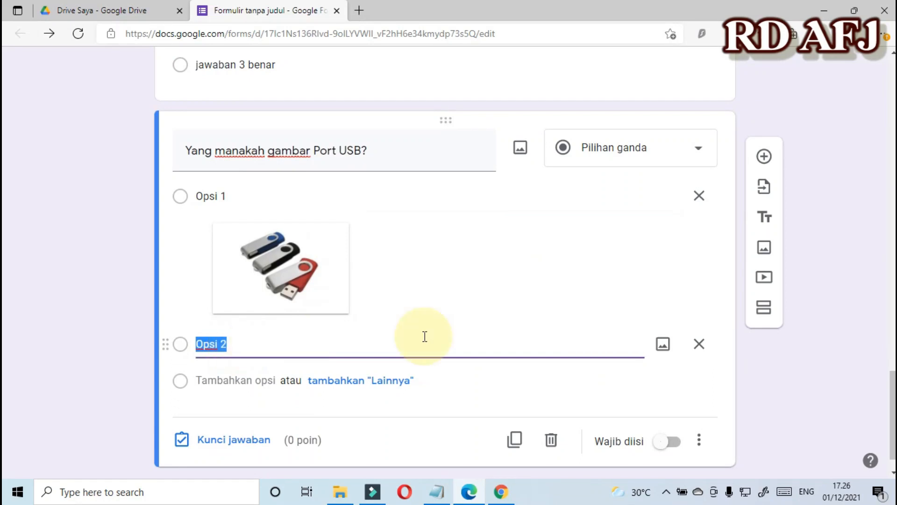
{"action": "left_click", "coordinate": [657, 344]}
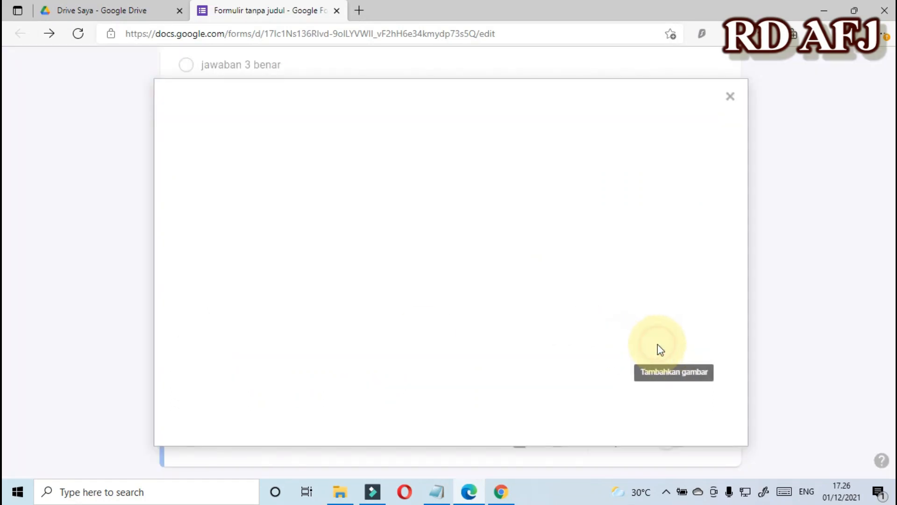
{"action": "left_click", "coordinate": [452, 353]}
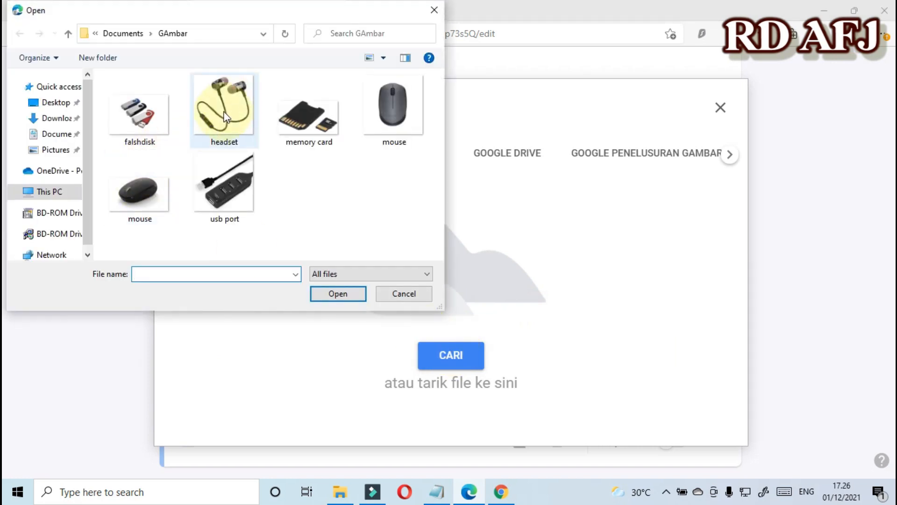
{"action": "left_click", "coordinate": [230, 104]}
{"action": "double_click", "coordinate": [230, 104]}
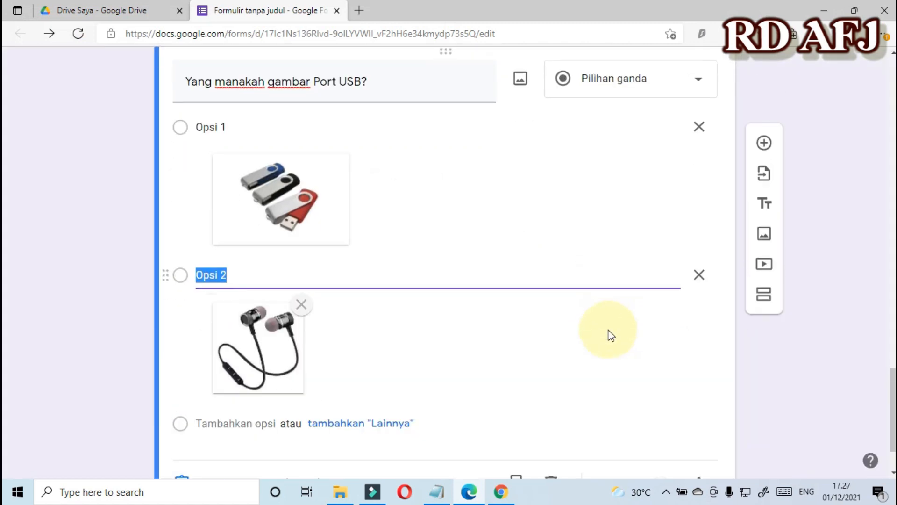
Add options 3 and 4 with a USB hub picture and a memory card picture.
{"action": "scroll", "coordinate": [567, 344], "scroll_direction": "down", "scroll_amount": 2}
{"action": "left_click", "coordinate": [237, 344]}
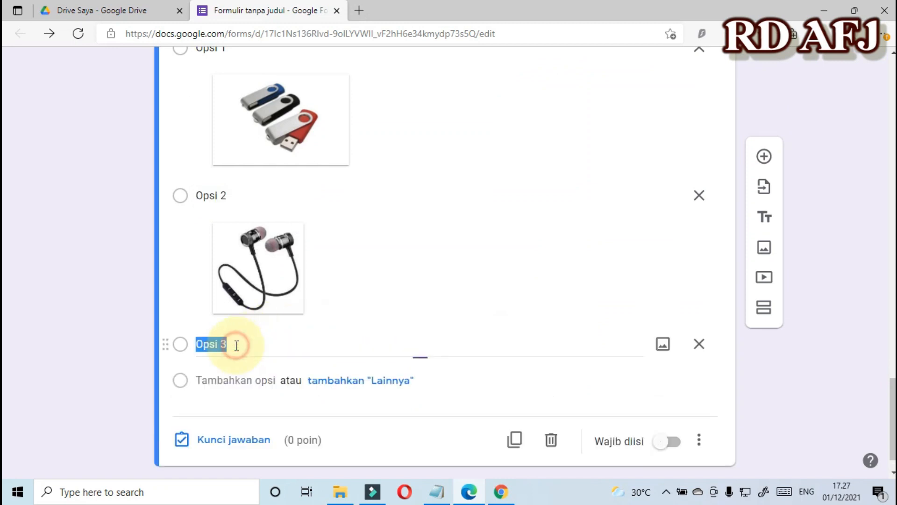
{"action": "left_click", "coordinate": [663, 345]}
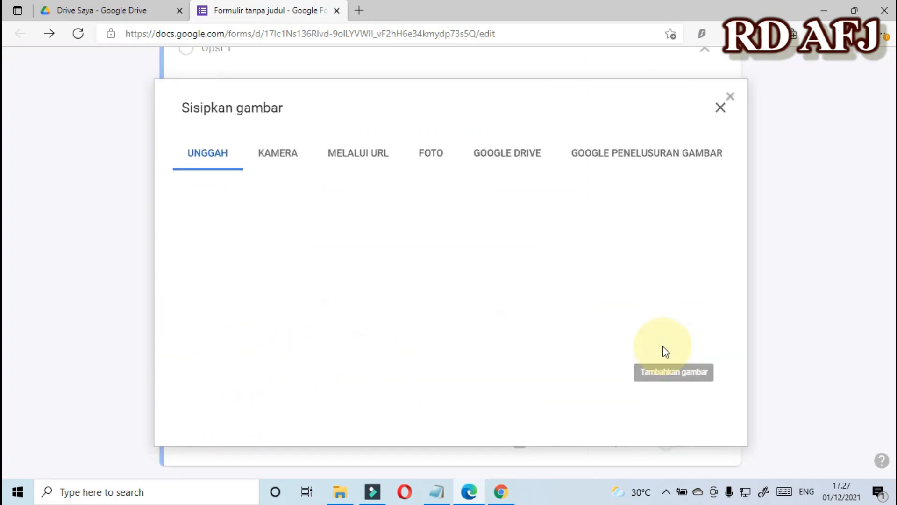
{"action": "left_click", "coordinate": [455, 354]}
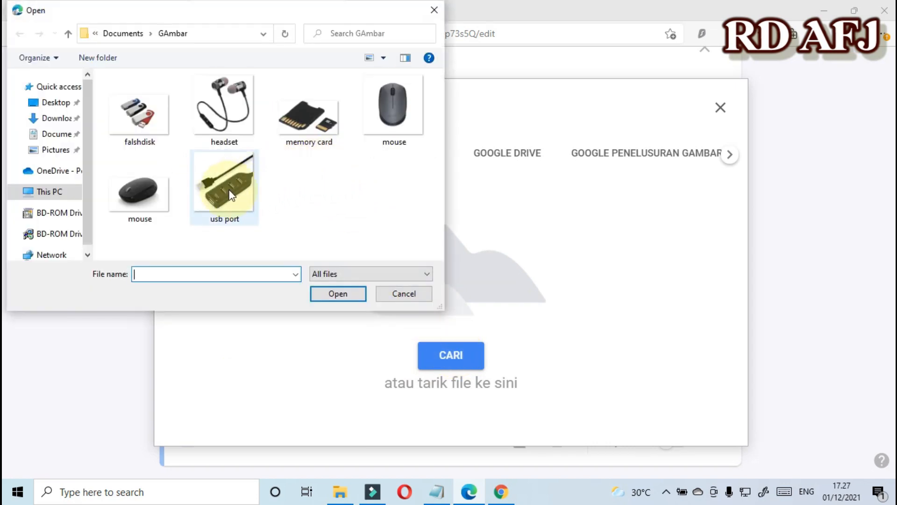
{"action": "double_click", "coordinate": [226, 195]}
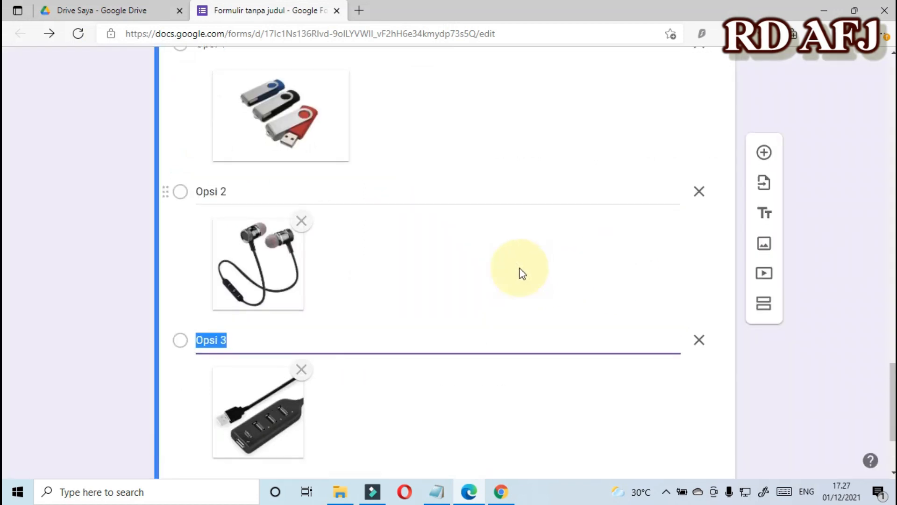
{"action": "left_click", "coordinate": [230, 342]}
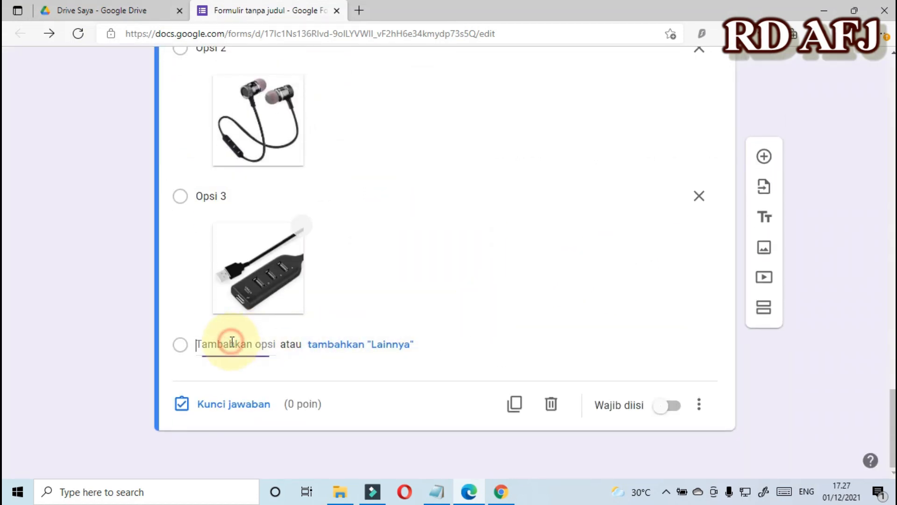
{"action": "left_click", "coordinate": [663, 345]}
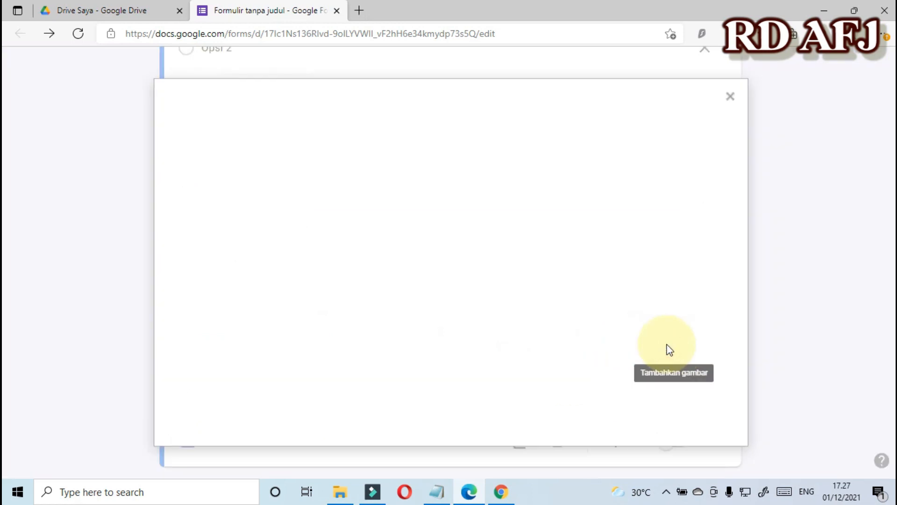
{"action": "left_click", "coordinate": [454, 359]}
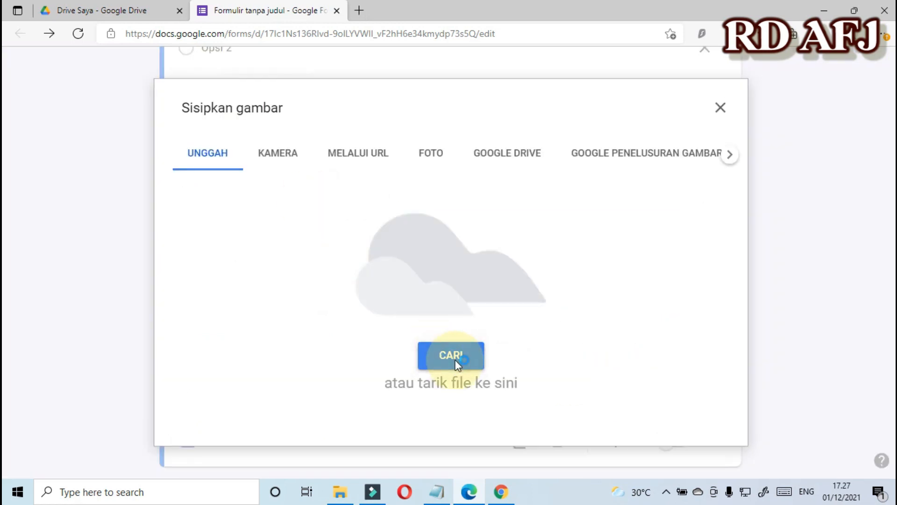
{"action": "double_click", "coordinate": [307, 127]}
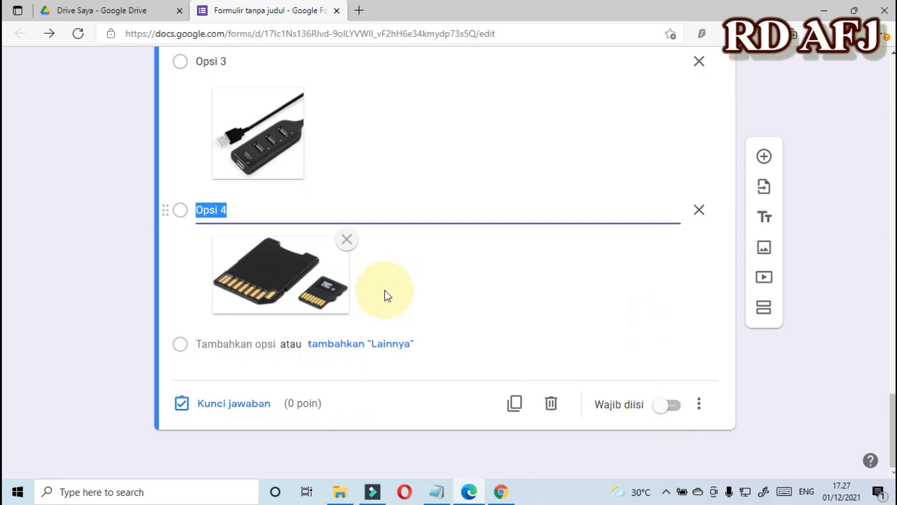
In the Port USB answer key, mark Opsi 3 (USB hub) correct, worth 35 points.
{"action": "left_click", "coordinate": [240, 405]}
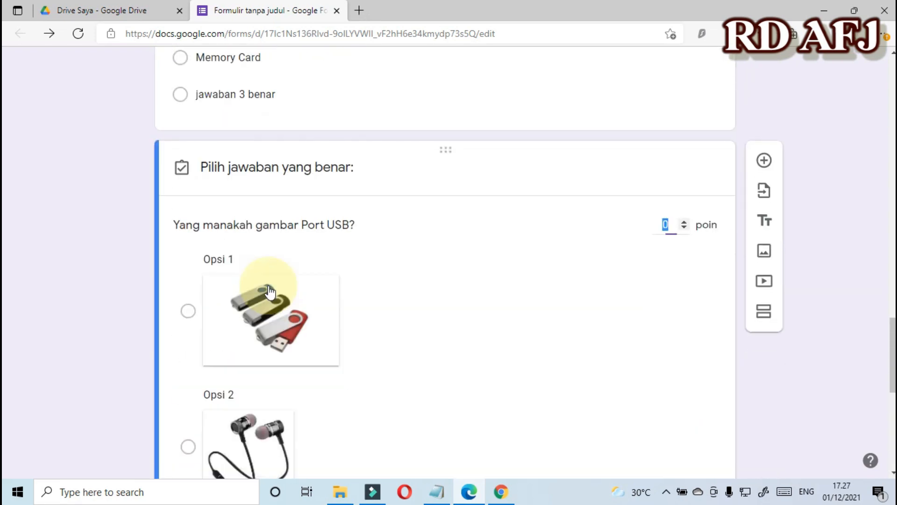
{"action": "scroll", "coordinate": [270, 292], "scroll_direction": "down", "scroll_amount": 5}
{"action": "left_click", "coordinate": [188, 323]}
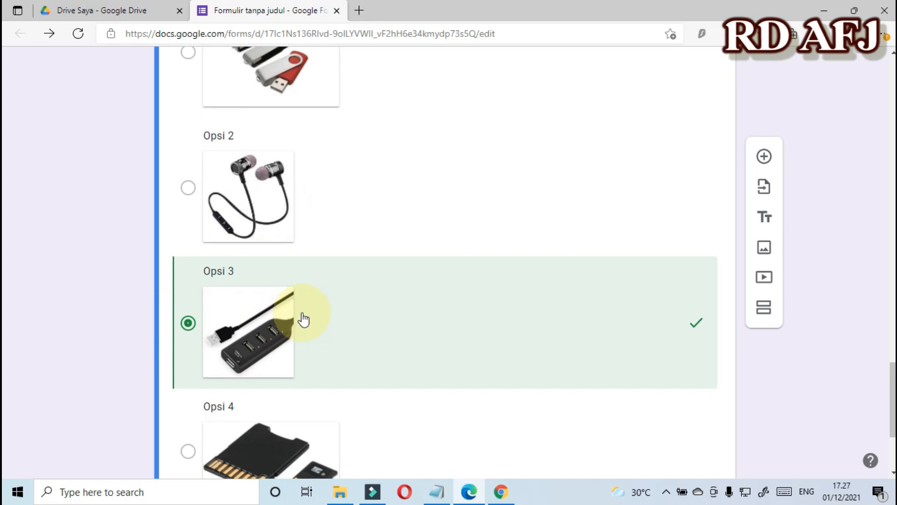
{"action": "scroll", "coordinate": [401, 326], "scroll_direction": "down", "scroll_amount": 3}
{"action": "scroll", "coordinate": [400, 327], "scroll_direction": "up", "scroll_amount": 9}
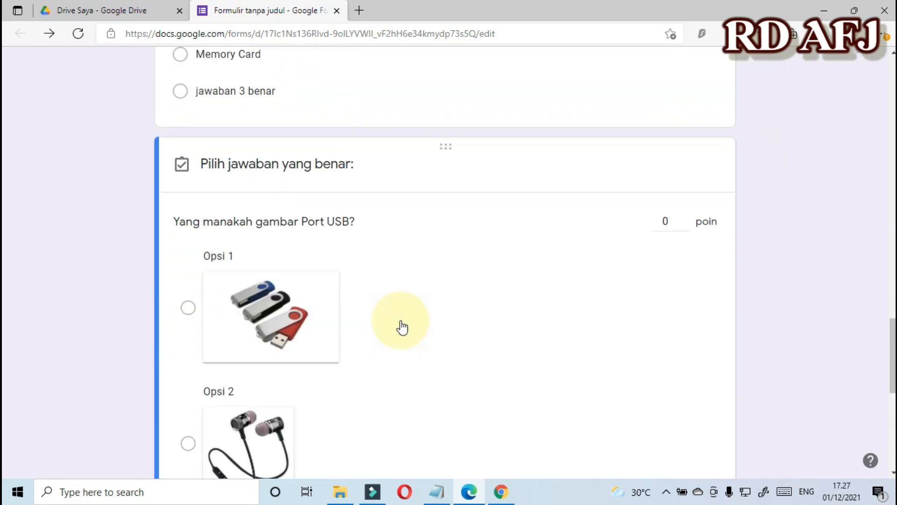
{"action": "left_click", "coordinate": [665, 245]}
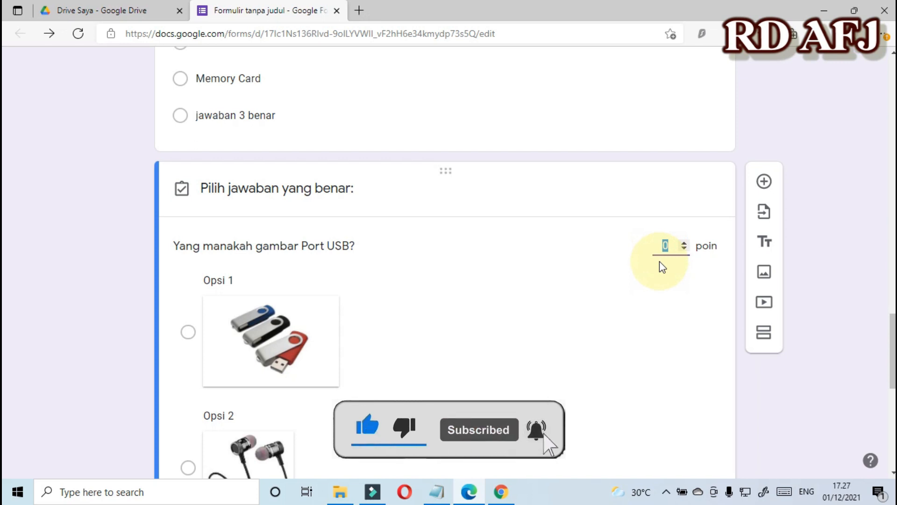
{"action": "type", "text": "35"}
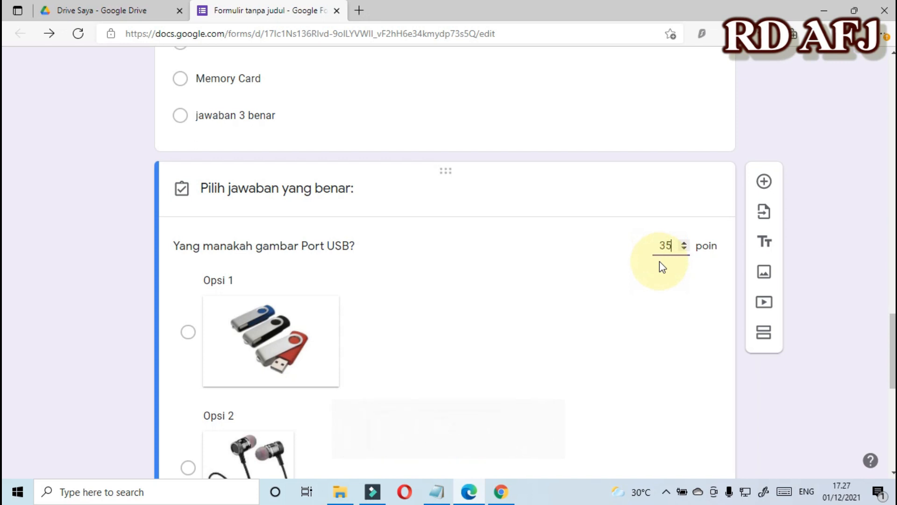
{"action": "scroll", "coordinate": [659, 258], "scroll_direction": "down", "scroll_amount": 10}
{"action": "left_click", "coordinate": [682, 405]}
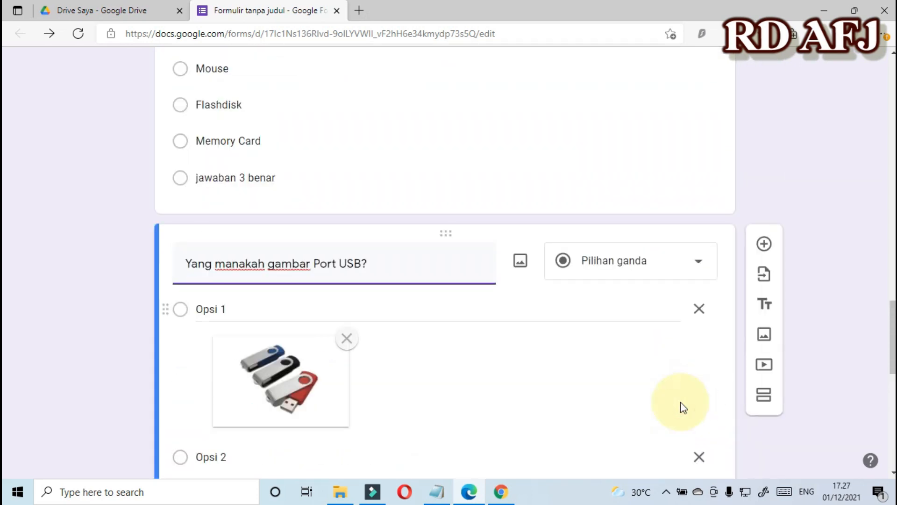
{"action": "scroll", "coordinate": [705, 405], "scroll_direction": "down", "scroll_amount": 10}
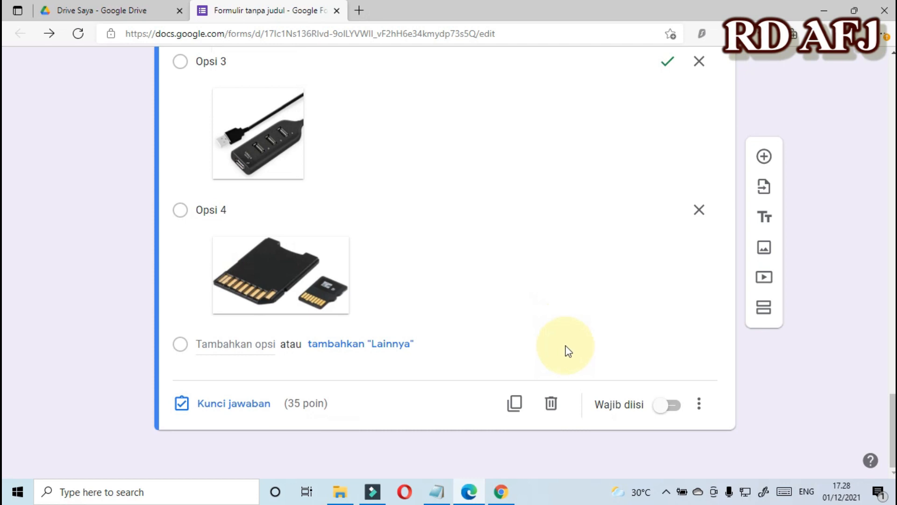
Make the Port USB question required (Wajib diisi) and preview the quiz as a respondent.
{"action": "left_click", "coordinate": [676, 406]}
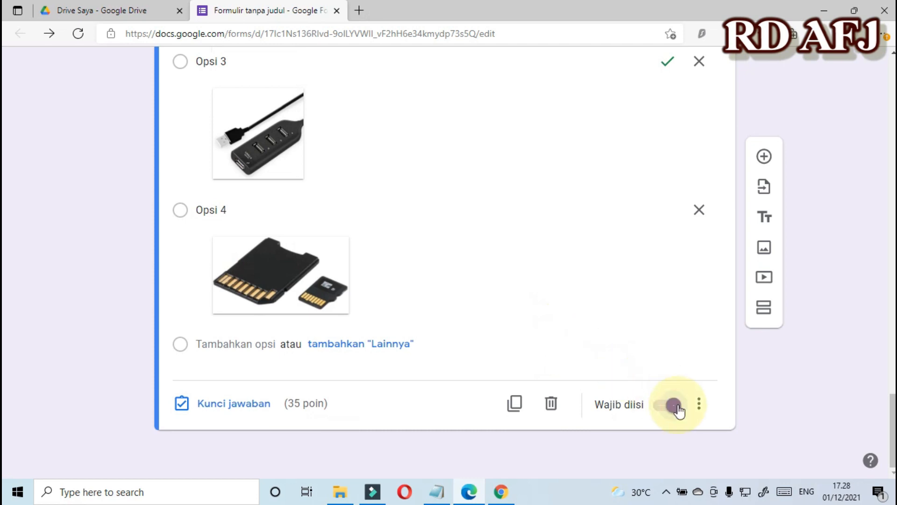
{"action": "scroll", "coordinate": [682, 402], "scroll_direction": "up", "scroll_amount": 15}
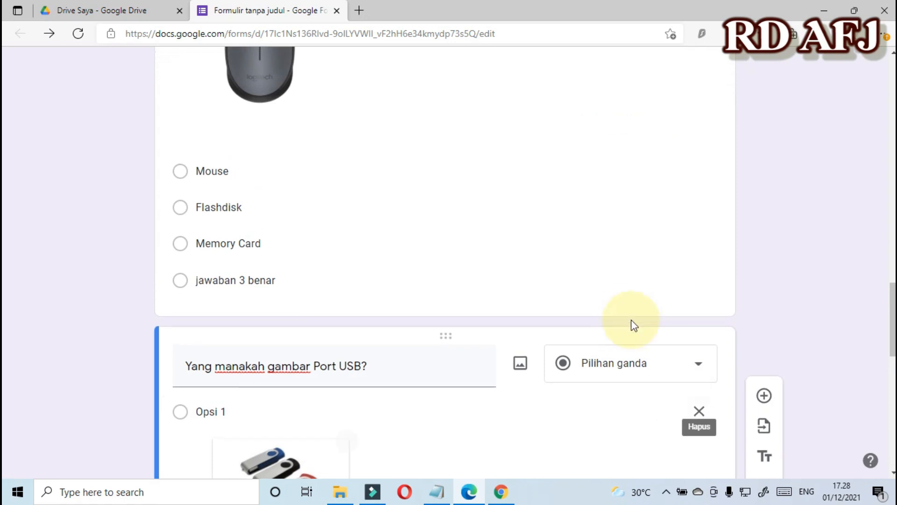
{"action": "scroll", "coordinate": [612, 301], "scroll_direction": "up", "scroll_amount": 15}
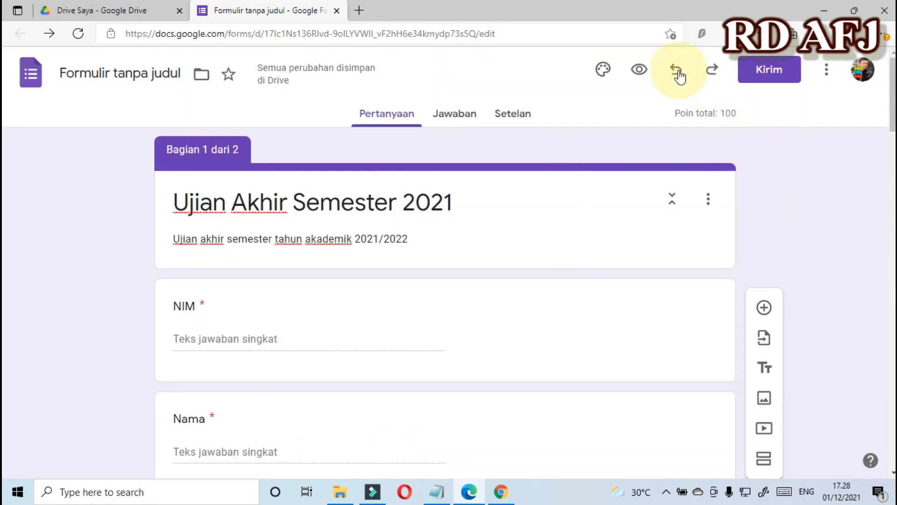
{"action": "left_click", "coordinate": [640, 69]}
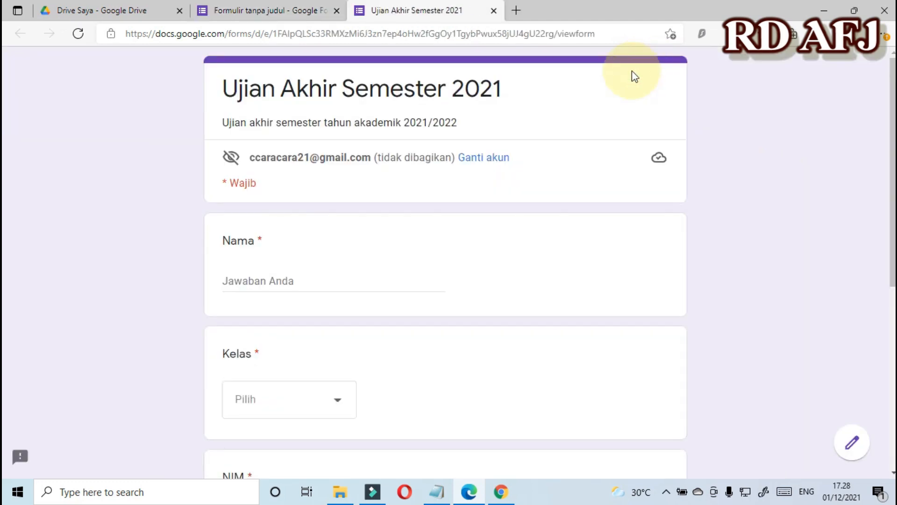
Fill in a sample student's name, class SI3A and NIM in the preview.
{"action": "scroll", "coordinate": [417, 192], "scroll_direction": "down", "scroll_amount": 3}
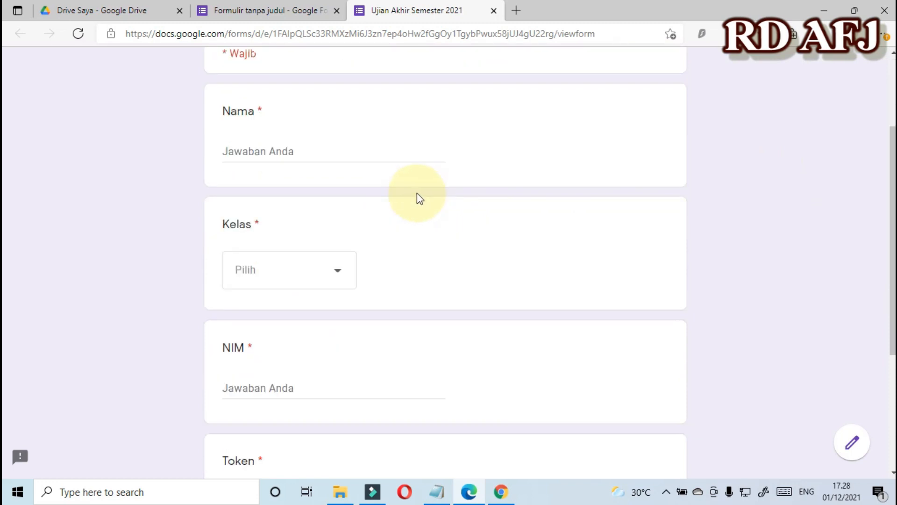
{"action": "left_click", "coordinate": [319, 153]}
{"action": "type", "text": "Budi"}
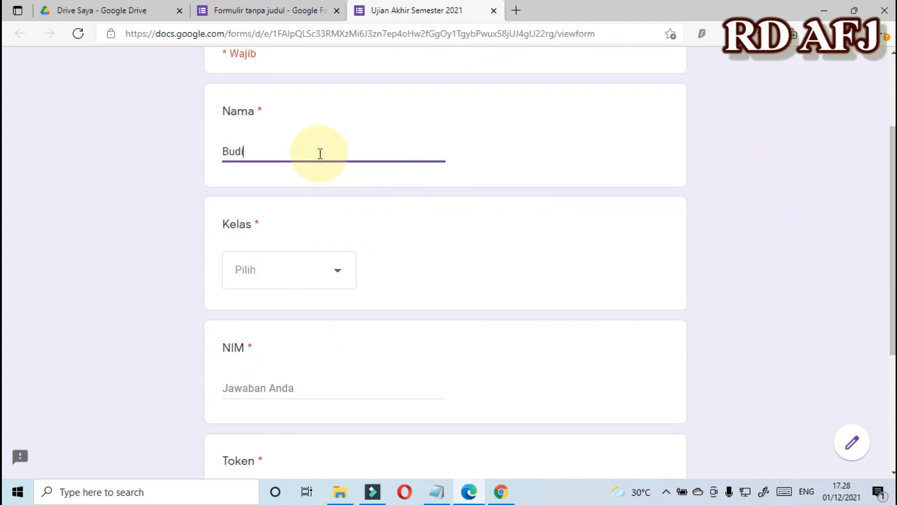
{"action": "left_click", "coordinate": [335, 271]}
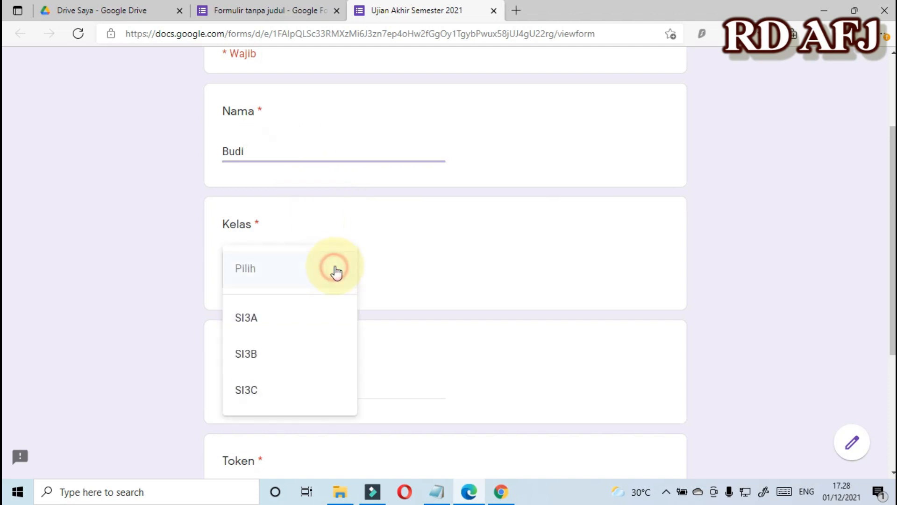
{"action": "left_click", "coordinate": [278, 327]}
{"action": "left_click", "coordinate": [261, 390]}
{"action": "type", "text": "12"}
{"action": "scroll", "coordinate": [267, 391], "scroll_direction": "down", "scroll_amount": 4}
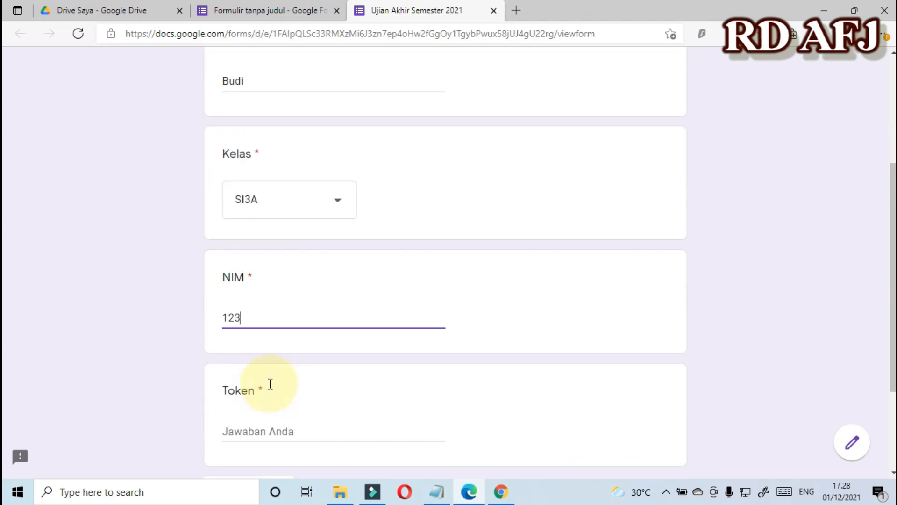
Enter the access token, replace the rejected token with the correct one, and continue.
{"action": "left_click", "coordinate": [272, 310]}
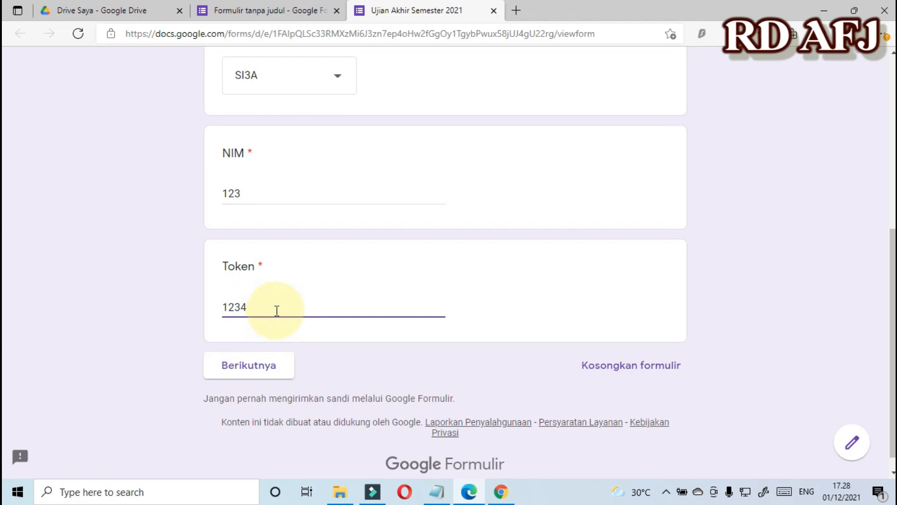
{"action": "scroll", "coordinate": [344, 332], "scroll_direction": "down", "scroll_amount": 1}
{"action": "scroll", "coordinate": [344, 336], "scroll_direction": "up", "scroll_amount": 1}
{"action": "scroll", "coordinate": [344, 336], "scroll_direction": "down", "scroll_amount": 1}
{"action": "left_click", "coordinate": [248, 354]}
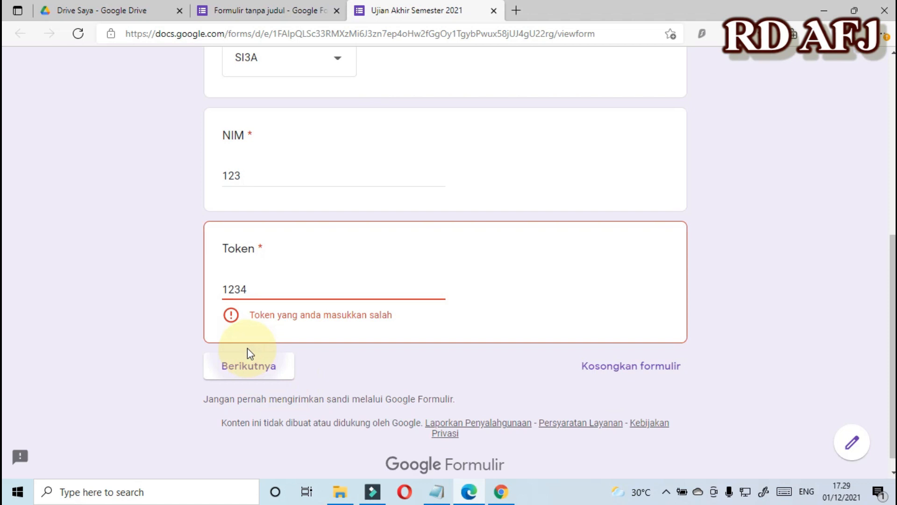
{"action": "left_click_drag", "start_coordinate": [251, 290], "coordinate": [215, 295]}
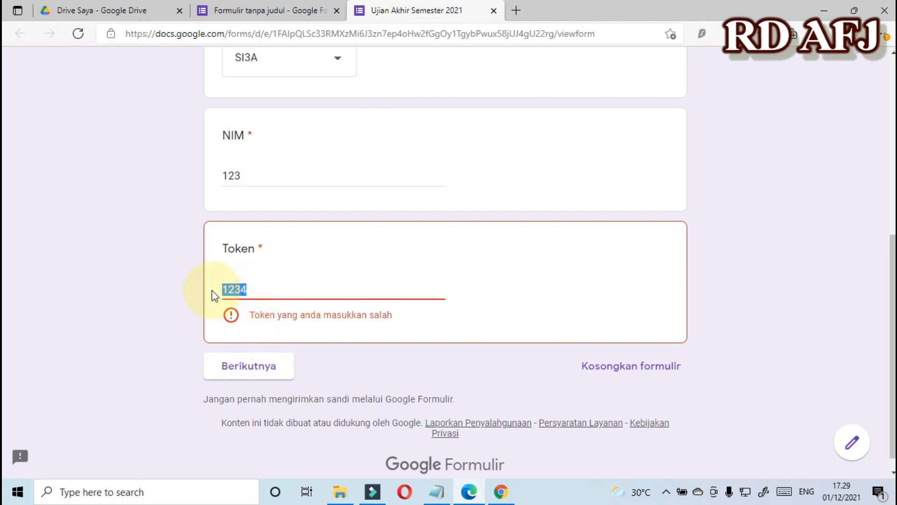
{"action": "type", "text": "4321"}
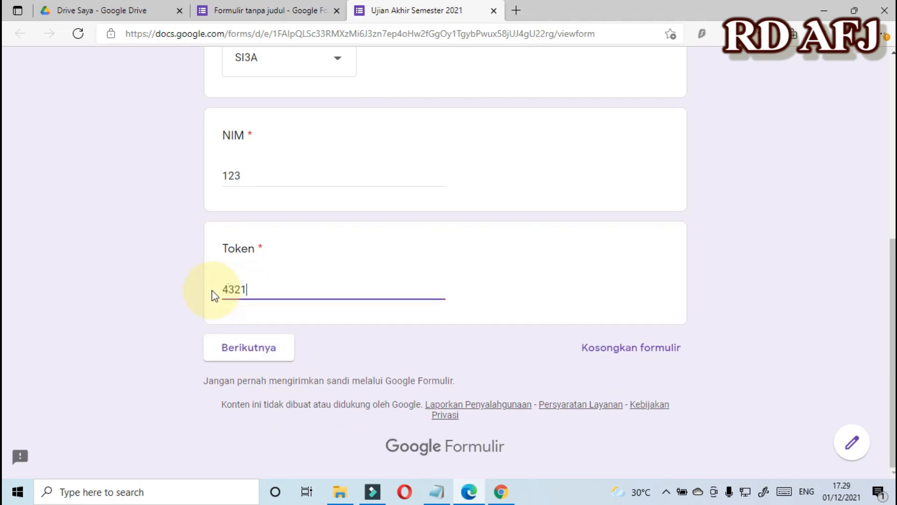
{"action": "left_click", "coordinate": [274, 345]}
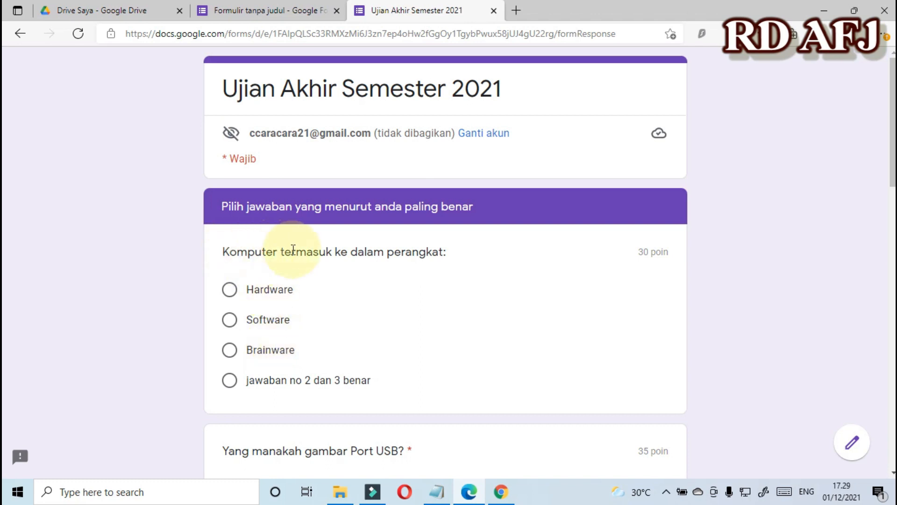
Answer Hardware, Opsi 2 and Mouse, then submit the quiz response.
{"action": "left_click", "coordinate": [229, 290]}
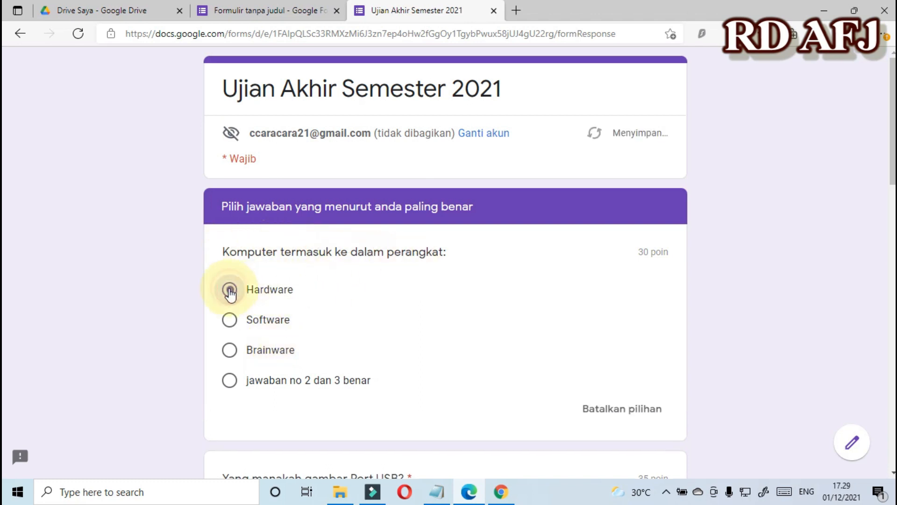
{"action": "scroll", "coordinate": [230, 292], "scroll_direction": "down", "scroll_amount": 10}
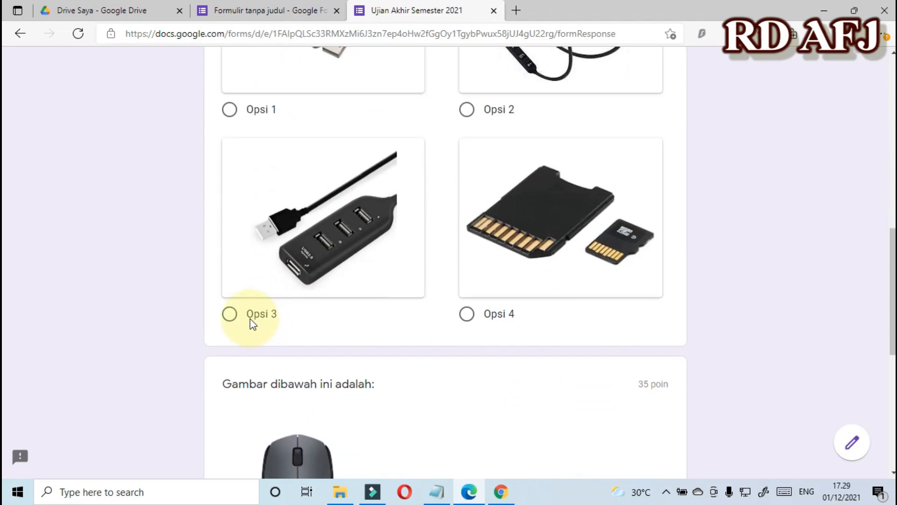
{"action": "scroll", "coordinate": [252, 323], "scroll_direction": "up", "scroll_amount": 3}
{"action": "left_click", "coordinate": [468, 246]}
{"action": "scroll", "coordinate": [451, 327], "scroll_direction": "down", "scroll_amount": 10}
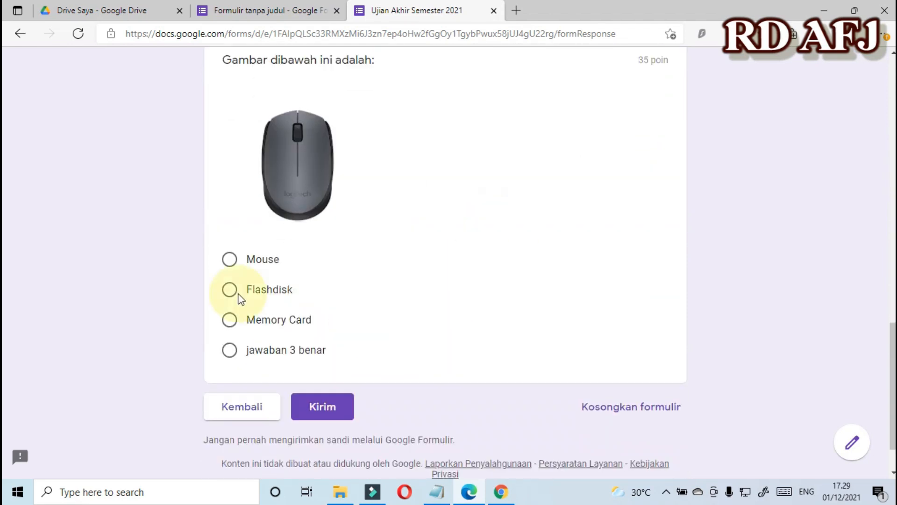
{"action": "left_click", "coordinate": [230, 263]}
{"action": "scroll", "coordinate": [304, 350], "scroll_direction": "down", "scroll_amount": 2}
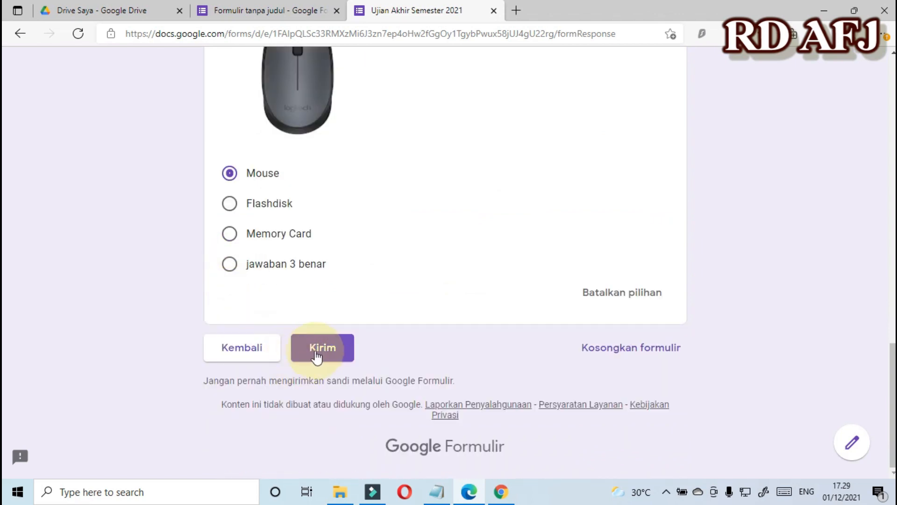
{"action": "left_click", "coordinate": [317, 349]}
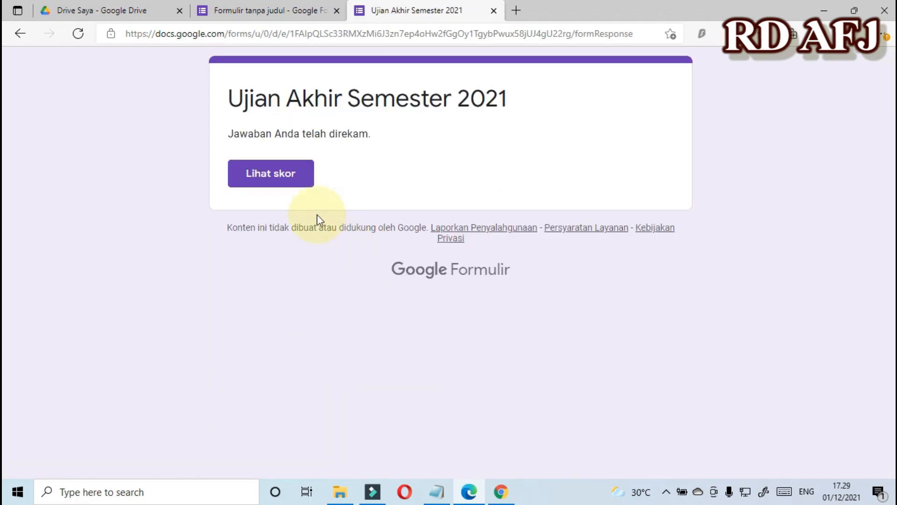
View the 65/100 score page and close its tab.
{"action": "left_click", "coordinate": [274, 181]}
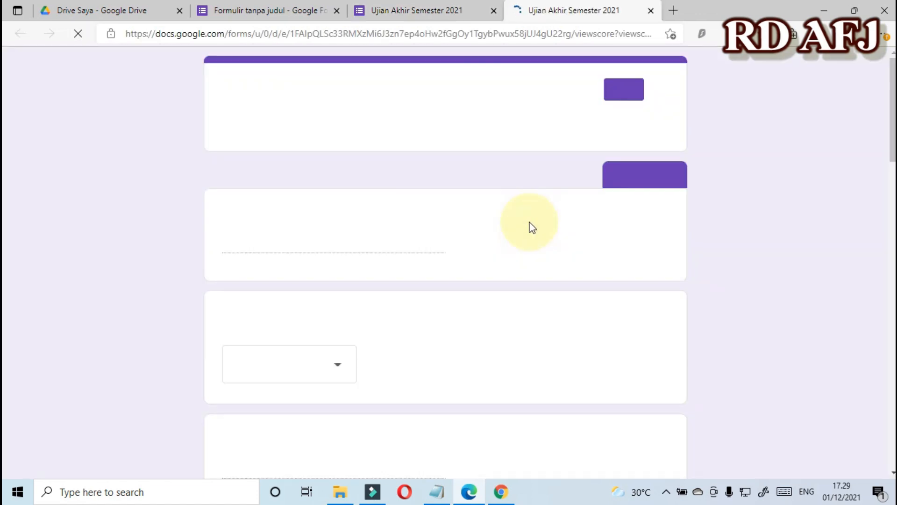
{"action": "scroll", "coordinate": [305, 246], "scroll_direction": "down", "scroll_amount": 10}
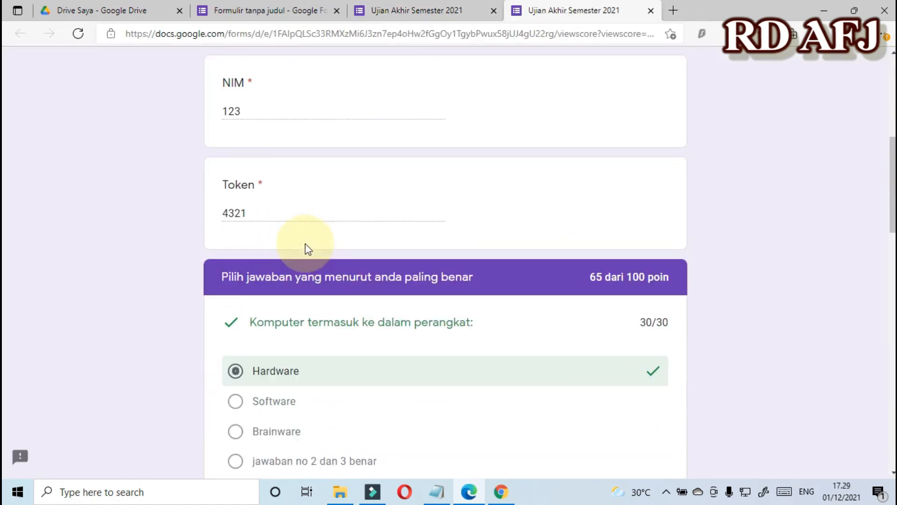
{"action": "scroll", "coordinate": [643, 224], "scroll_direction": "up", "scroll_amount": 4}
{"action": "scroll", "coordinate": [640, 217], "scroll_direction": "down", "scroll_amount": 1}
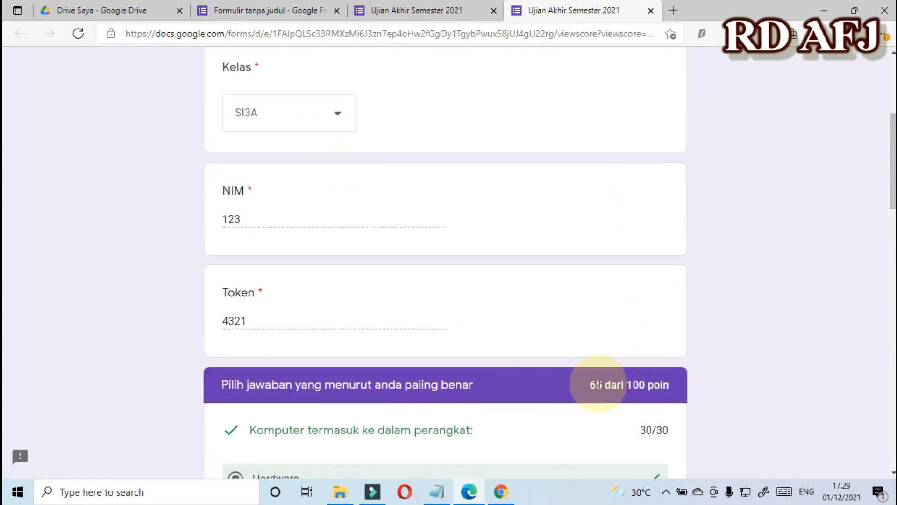
{"action": "scroll", "coordinate": [599, 385], "scroll_direction": "up", "scroll_amount": 5}
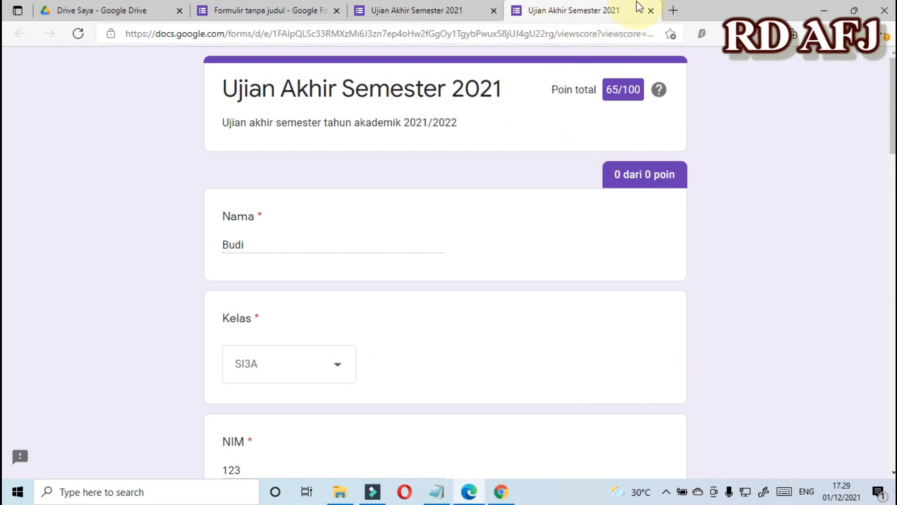
{"action": "left_click", "coordinate": [651, 10]}
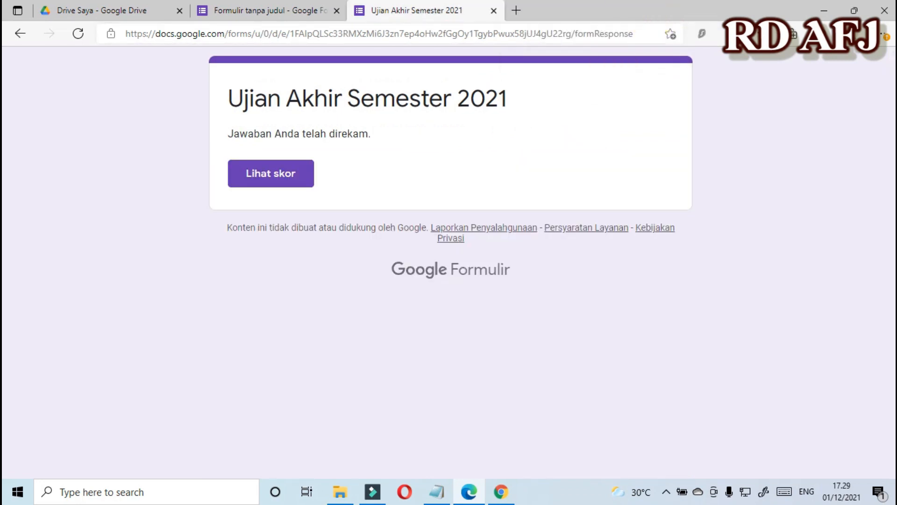
Close the form preview and return to the Google Forms editor.
{"action": "left_click", "coordinate": [495, 11]}
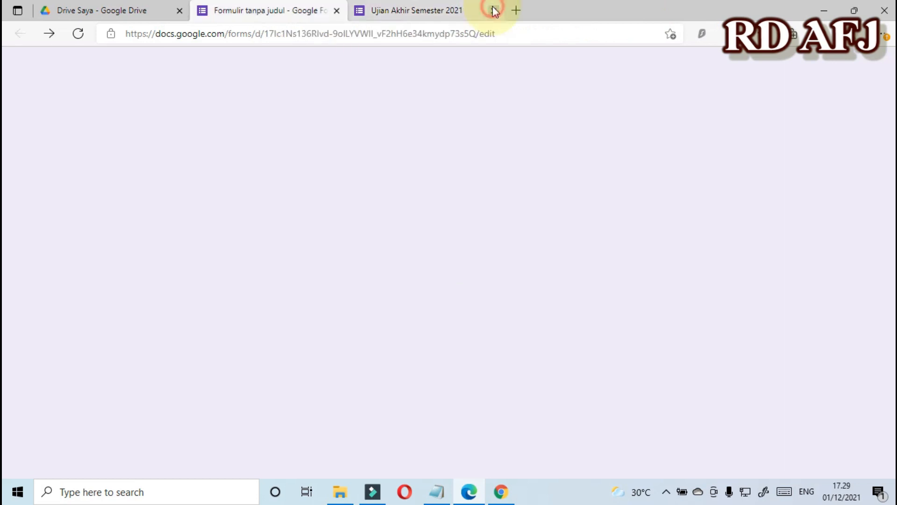
{"action": "scroll", "coordinate": [555, 217], "scroll_direction": "down", "scroll_amount": 3}
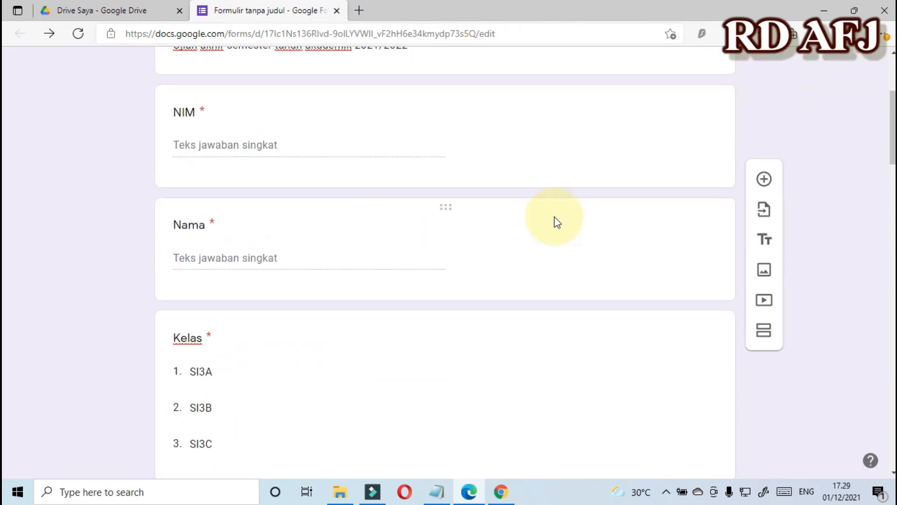
{"action": "scroll", "coordinate": [555, 217], "scroll_direction": "up", "scroll_amount": 3}
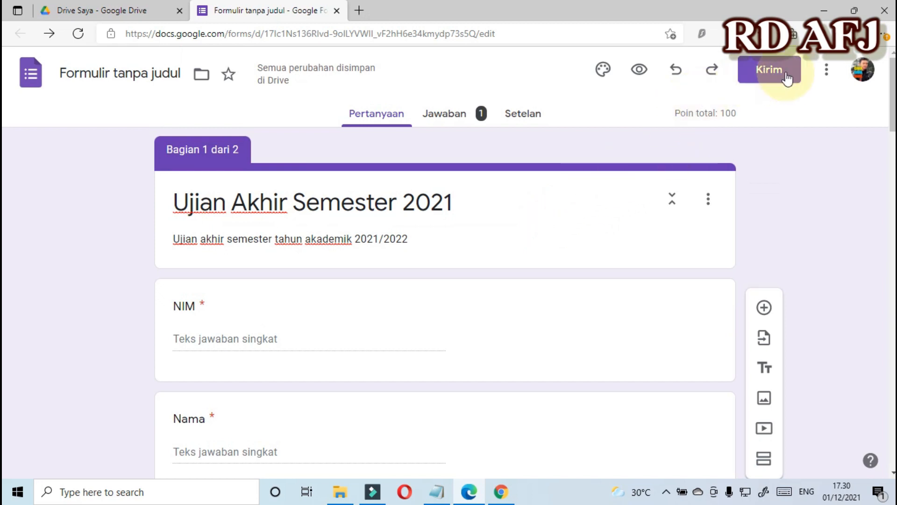
Show the form's link in Kirim formulir, try Perpendek URL, then keep the full docs.google.com link.
{"action": "left_click", "coordinate": [491, 261]}
{"action": "left_click", "coordinate": [770, 69]}
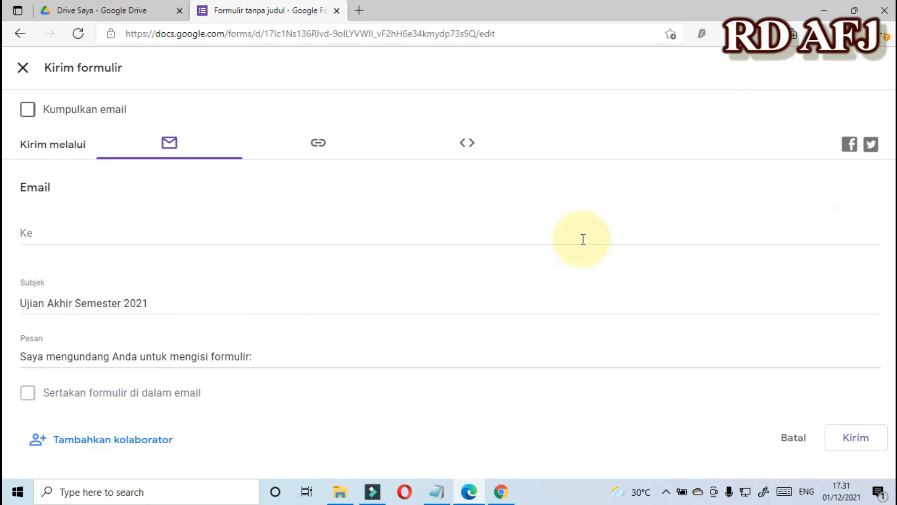
{"action": "left_click", "coordinate": [318, 148]}
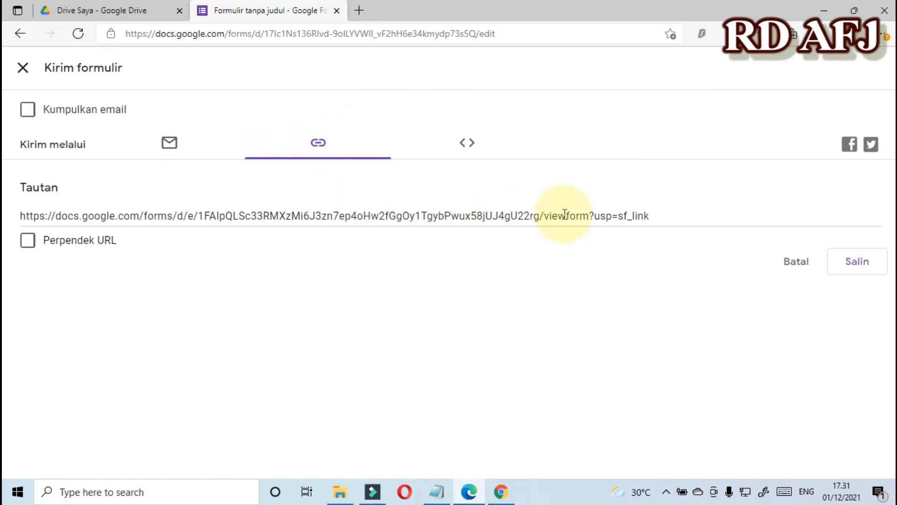
{"action": "left_click", "coordinate": [663, 215]}
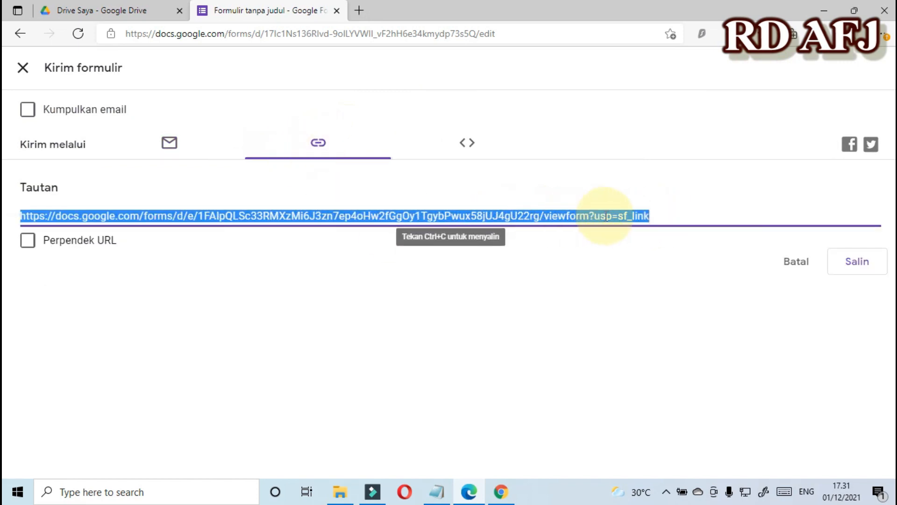
{"action": "key", "text": "Tab"}
{"action": "key", "text": "space"}
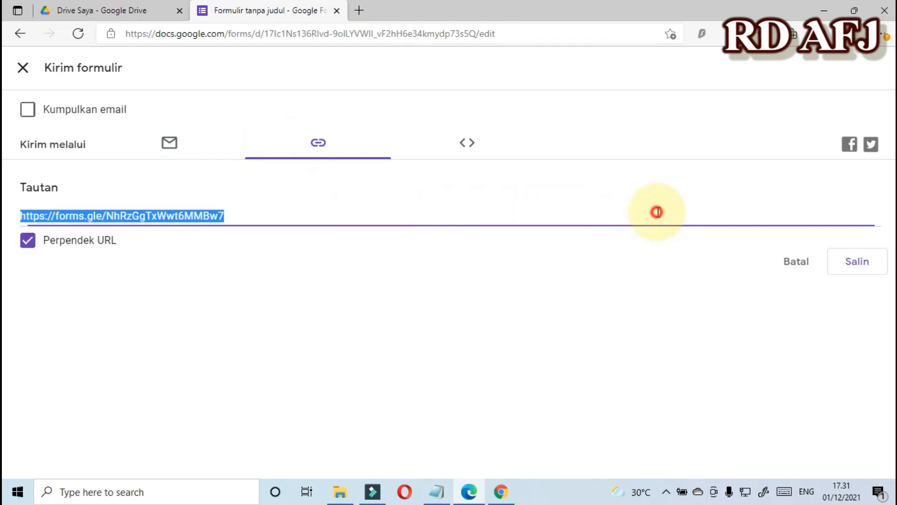
{"action": "left_click", "coordinate": [27, 240]}
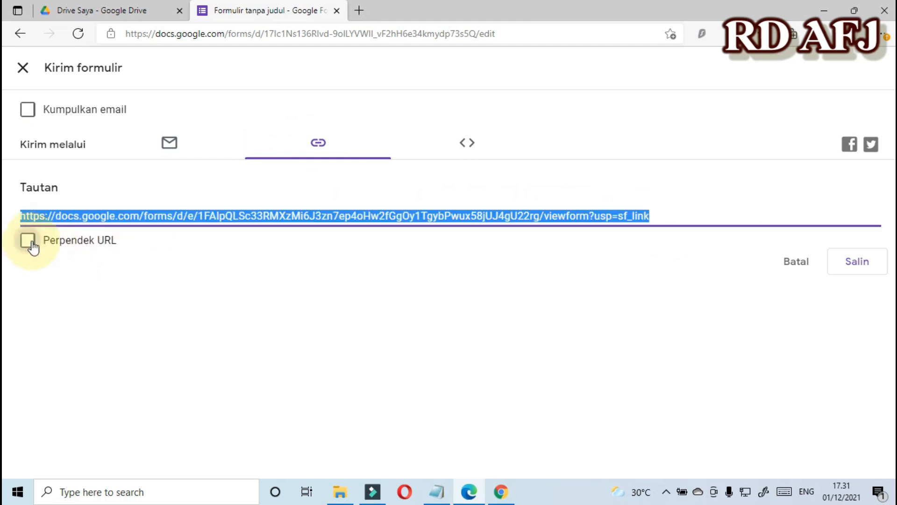
{"action": "left_click", "coordinate": [641, 273]}
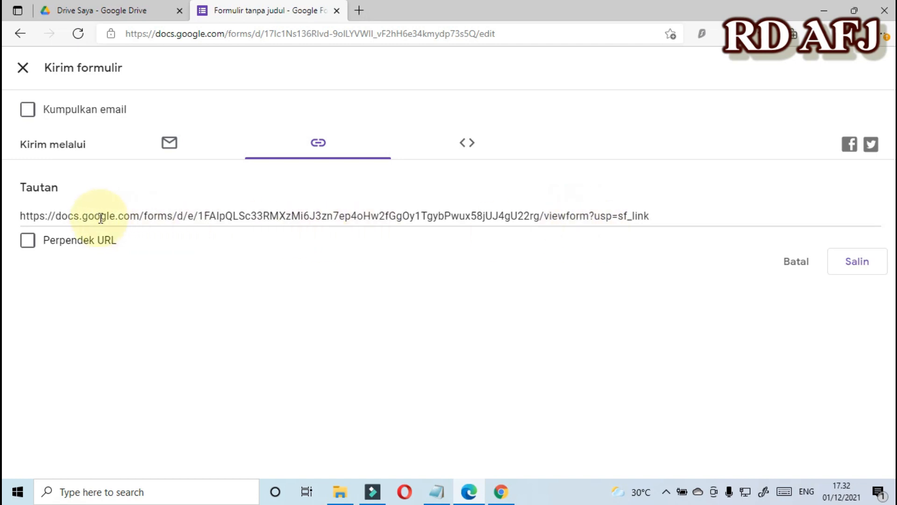
Switch on Perpendek URL and copy the forms.gle short link.
{"action": "left_click", "coordinate": [28, 241]}
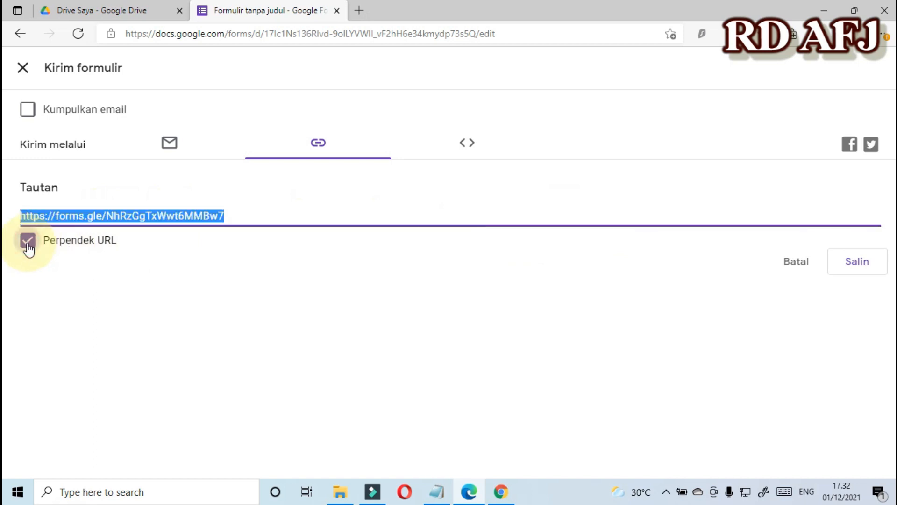
{"action": "left_click", "coordinate": [127, 309]}
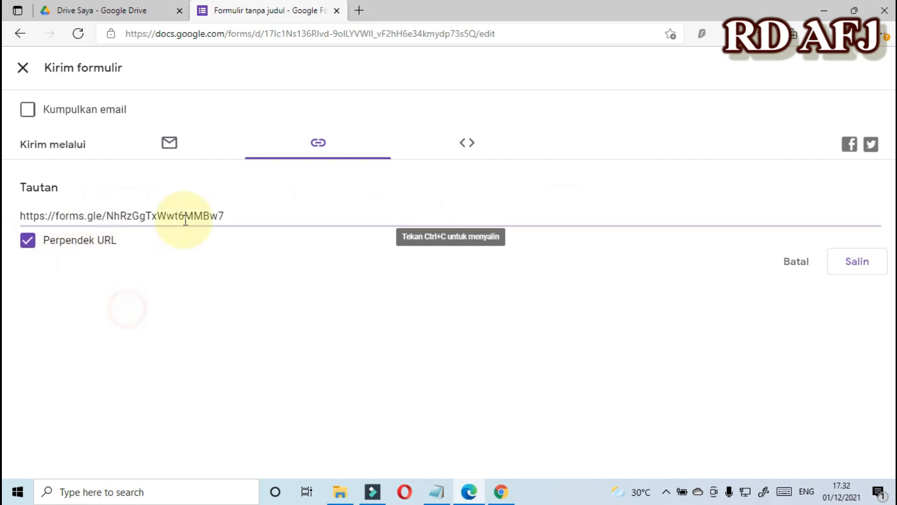
{"action": "left_click", "coordinate": [232, 210]}
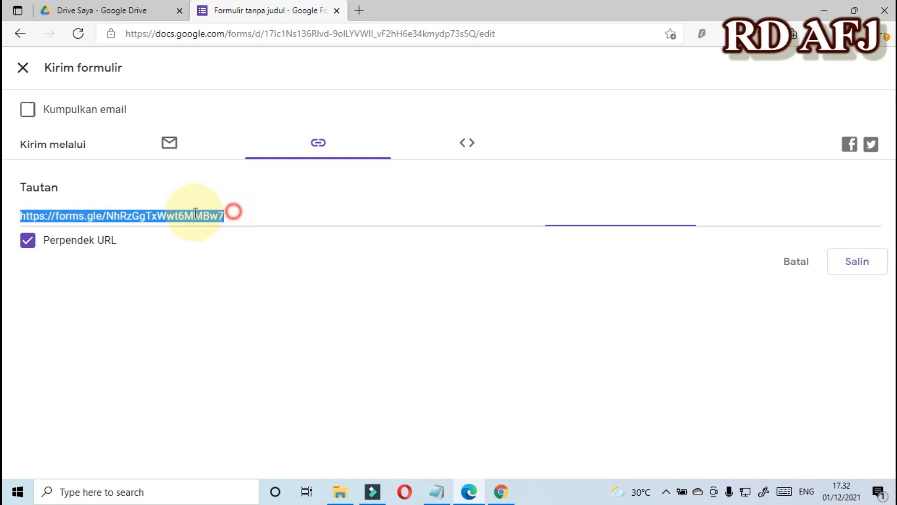
{"action": "left_click_drag", "start_coordinate": [24, 214], "coordinate": [256, 214]}
{"action": "key", "text": "ctrl+c"}
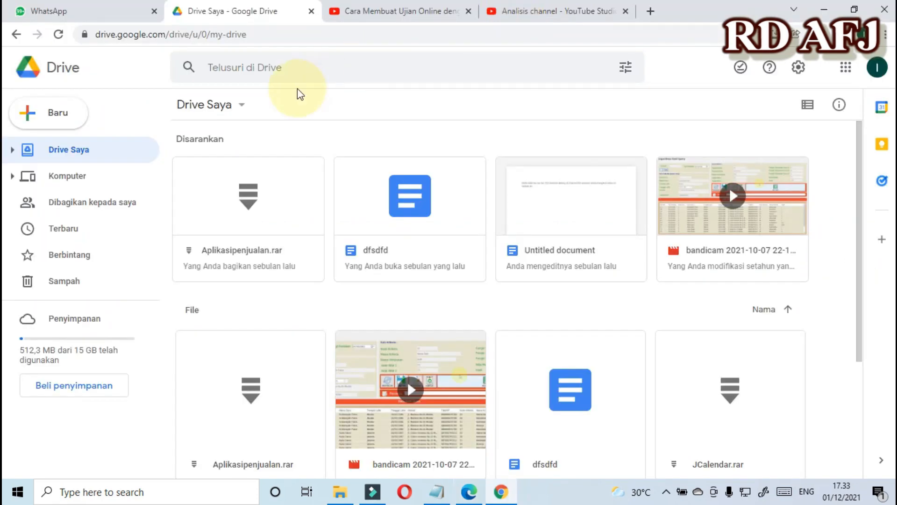
Open the short link in a new Chrome tab to check the live quiz form.
{"action": "left_click", "coordinate": [650, 11]}
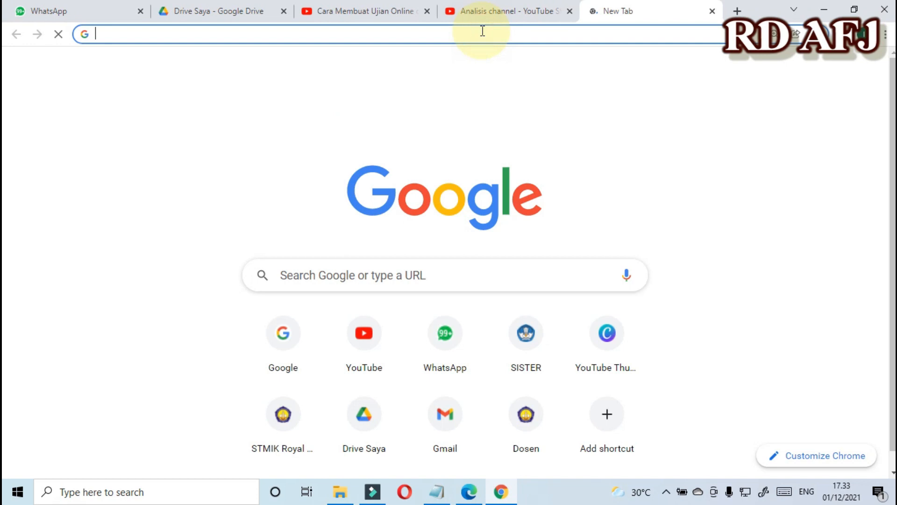
{"action": "key", "text": "ctrl+v"}
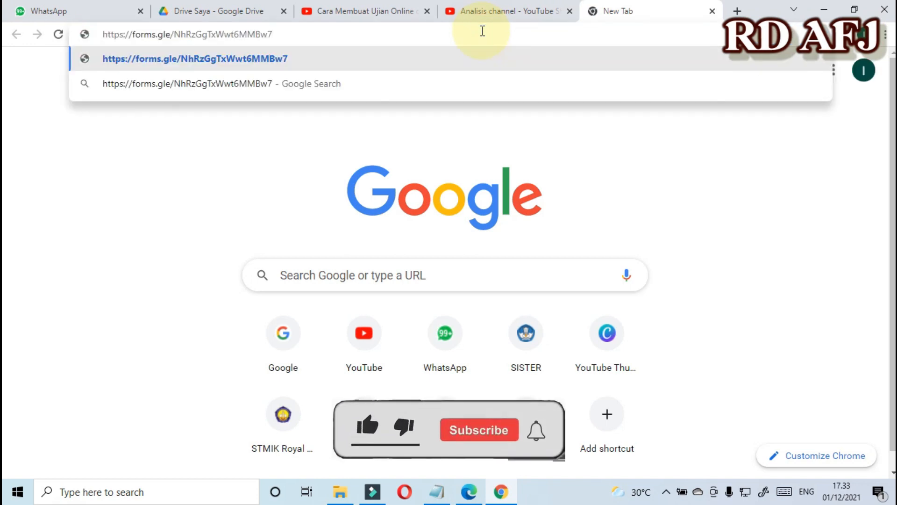
{"action": "key", "text": "Return"}
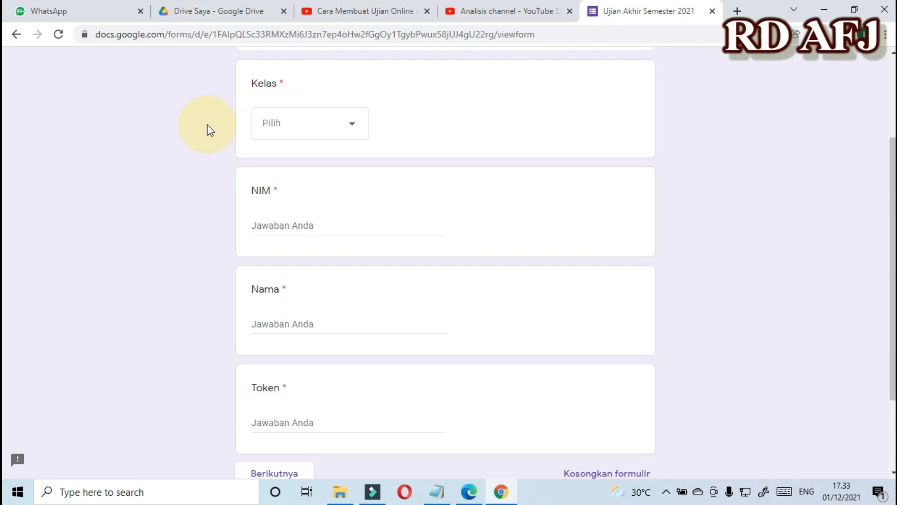
{"action": "scroll", "coordinate": [207, 124], "scroll_direction": "down", "scroll_amount": 3}
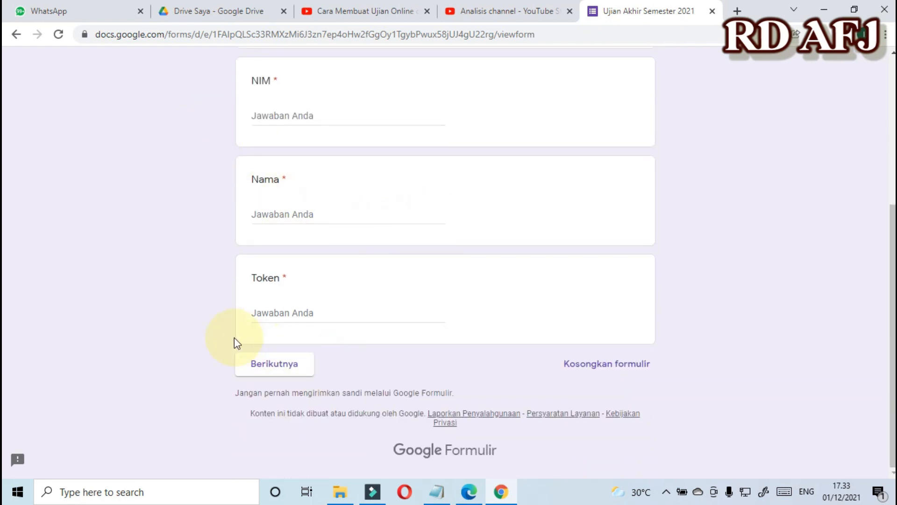
{"action": "left_click", "coordinate": [469, 492]}
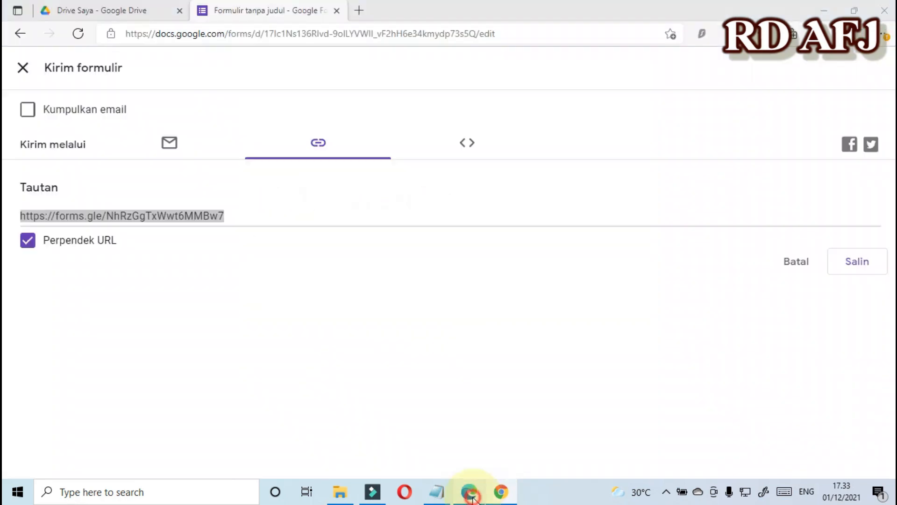
Close the Kirim formulir panel and view the Jawaban summary with 1 response averaging 65/100.
{"action": "left_click", "coordinate": [22, 68]}
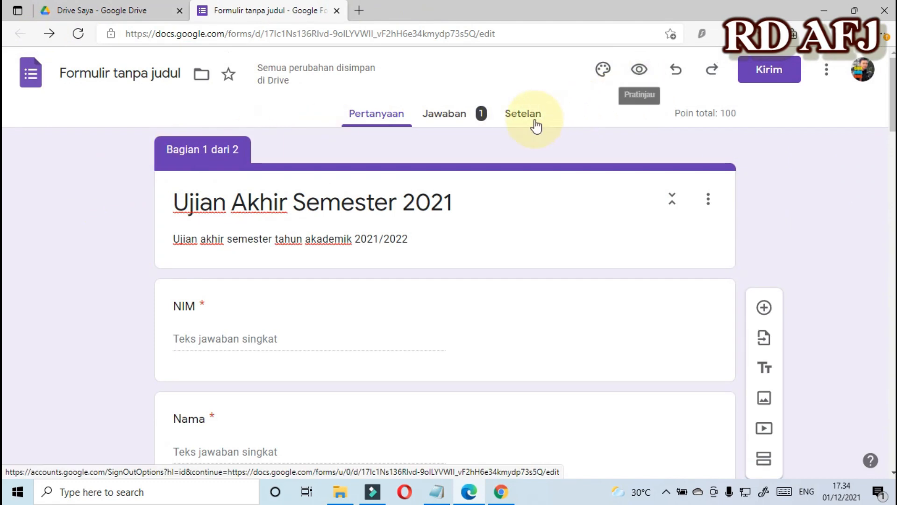
{"action": "left_click", "coordinate": [440, 115]}
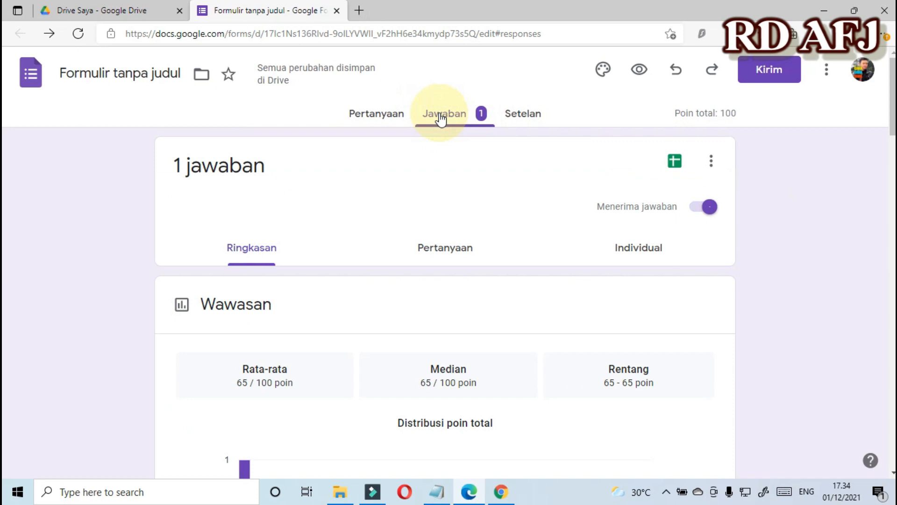
{"action": "scroll", "coordinate": [441, 119], "scroll_direction": "down", "scroll_amount": 8}
{"action": "scroll", "coordinate": [442, 120], "scroll_direction": "down", "scroll_amount": 3}
{"action": "scroll", "coordinate": [440, 115], "scroll_direction": "up", "scroll_amount": 10}
Download the responses as a CSV from the responses card's options menu.
{"action": "left_click", "coordinate": [711, 163]}
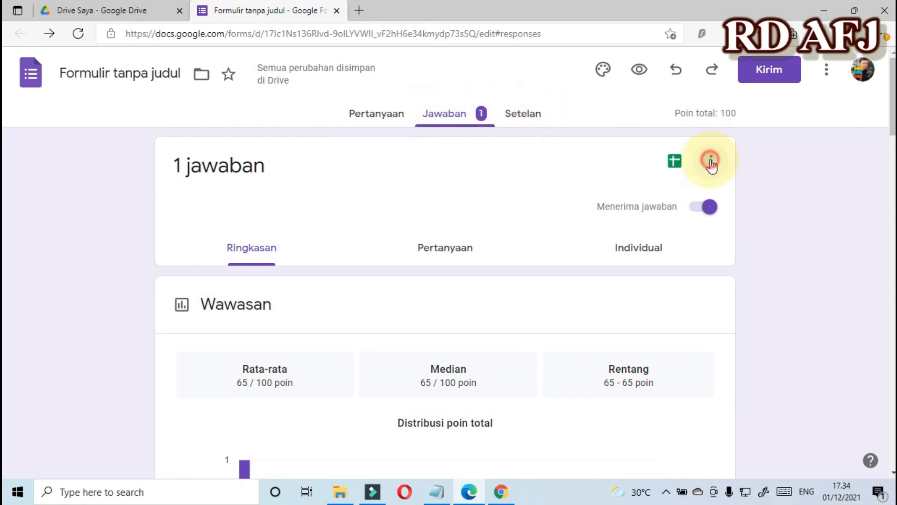
{"action": "left_click", "coordinate": [834, 196]}
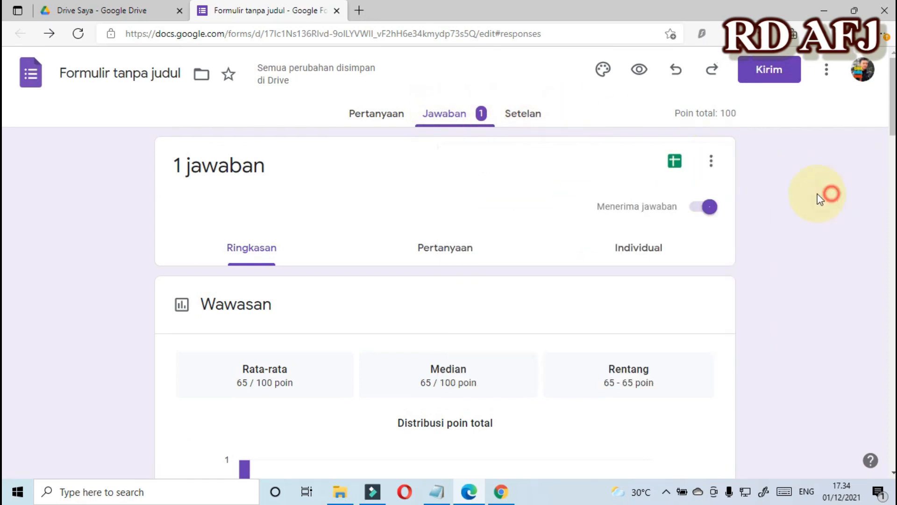
{"action": "left_click", "coordinate": [713, 164]}
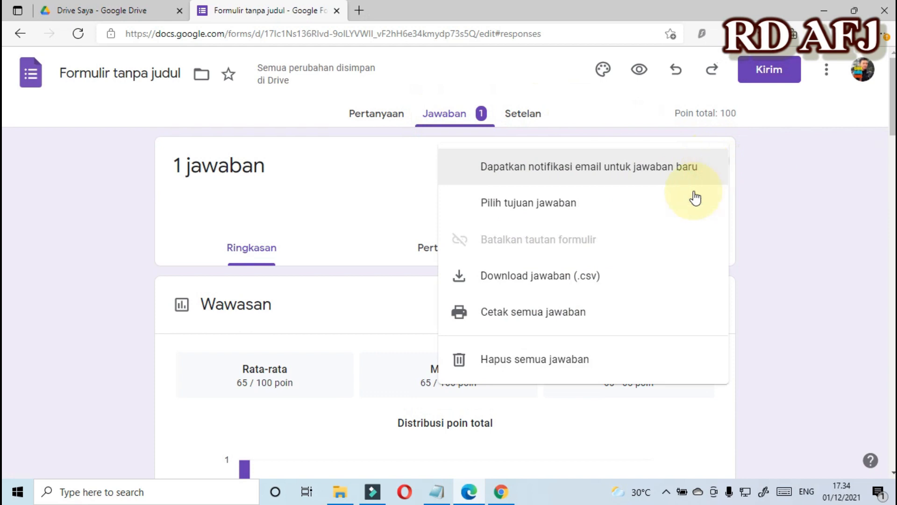
{"action": "left_click", "coordinate": [545, 276]}
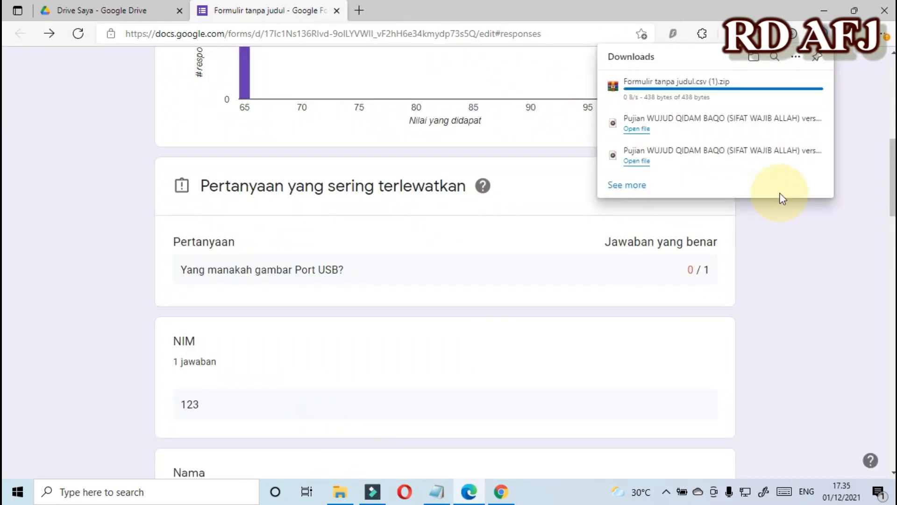
Open the downloaded zip in WinRAR and open Formulir tanpa judul.csv from it in Excel.
{"action": "left_click", "coordinate": [635, 92]}
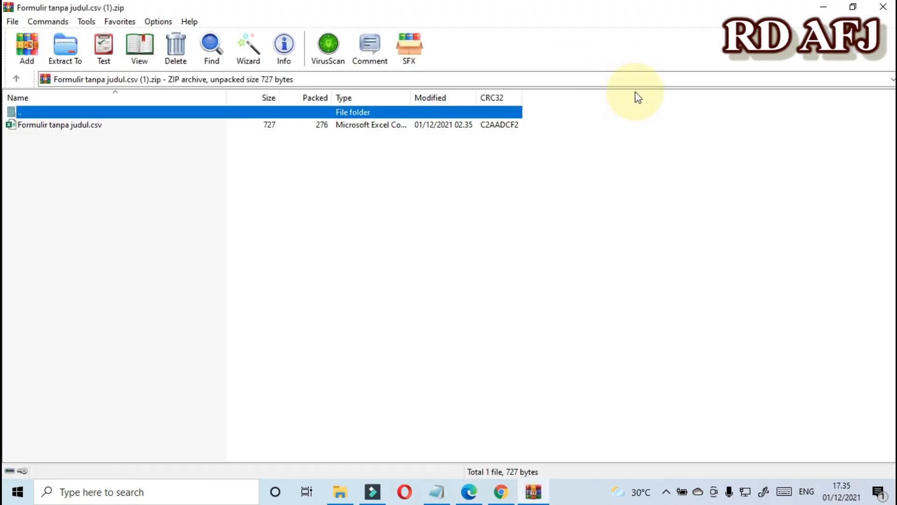
{"action": "left_click", "coordinate": [48, 126]}
{"action": "double_click", "coordinate": [50, 126]}
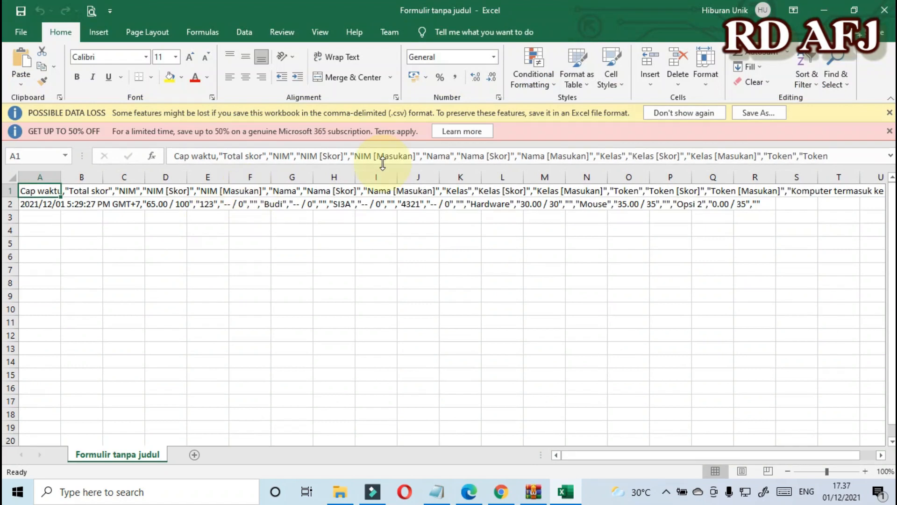
Dismiss Excel's offer and data-loss bars and review the responses CSV.
{"action": "left_click", "coordinate": [889, 131]}
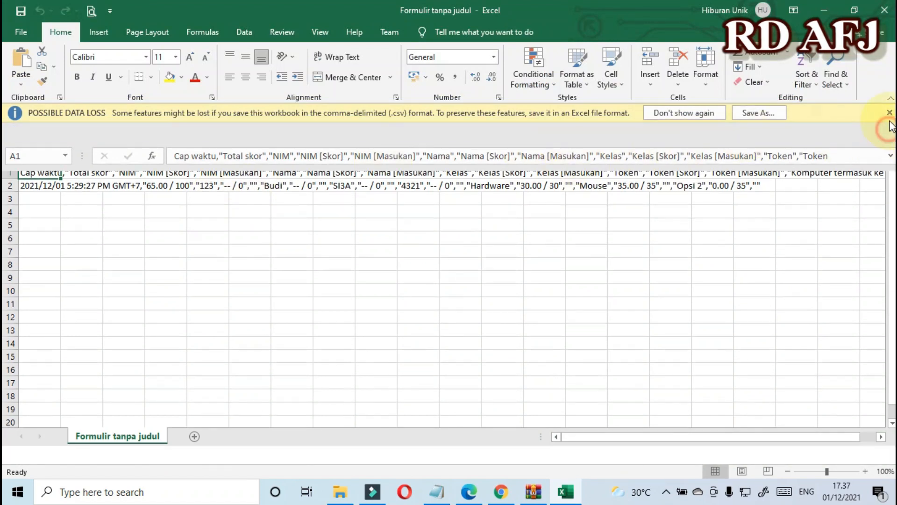
{"action": "left_click", "coordinate": [890, 112]}
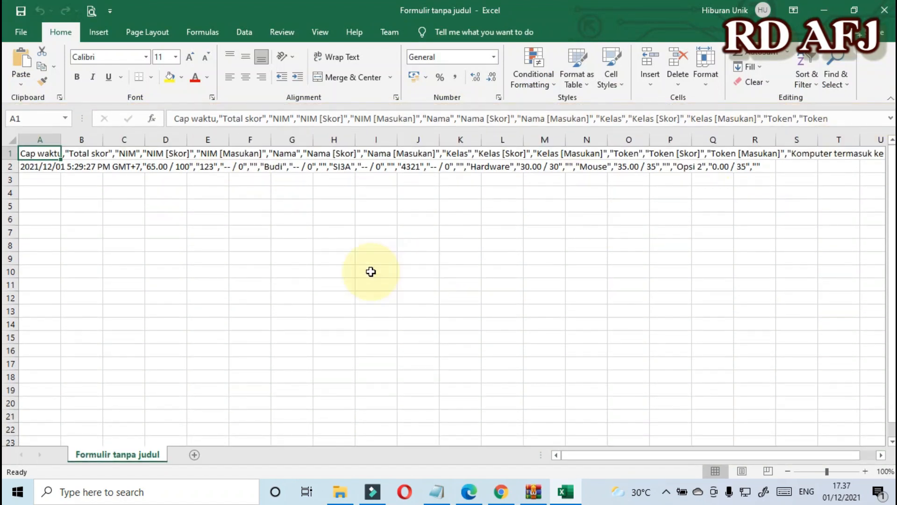
{"action": "left_click", "coordinate": [224, 229]}
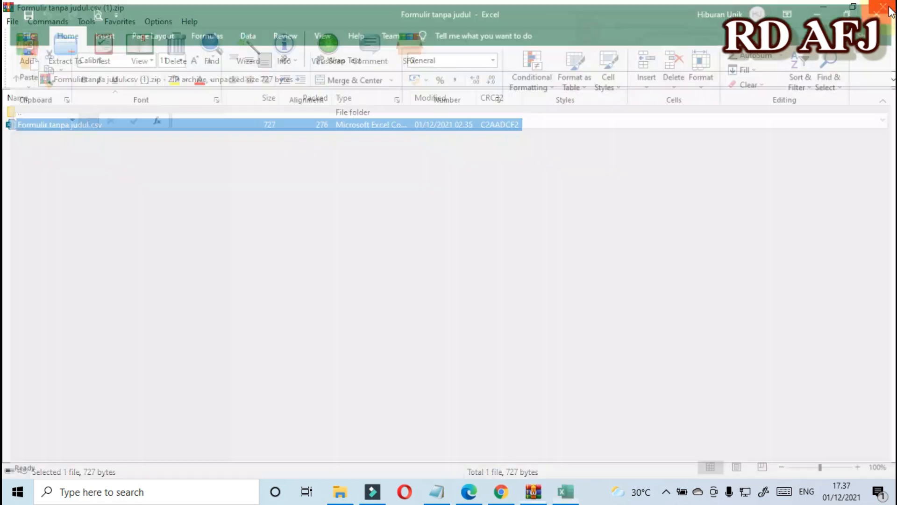
Close Excel, WinRAR, the Downloads folder and the downloads list, returning to the Forms summary.
{"action": "left_click", "coordinate": [885, 10]}
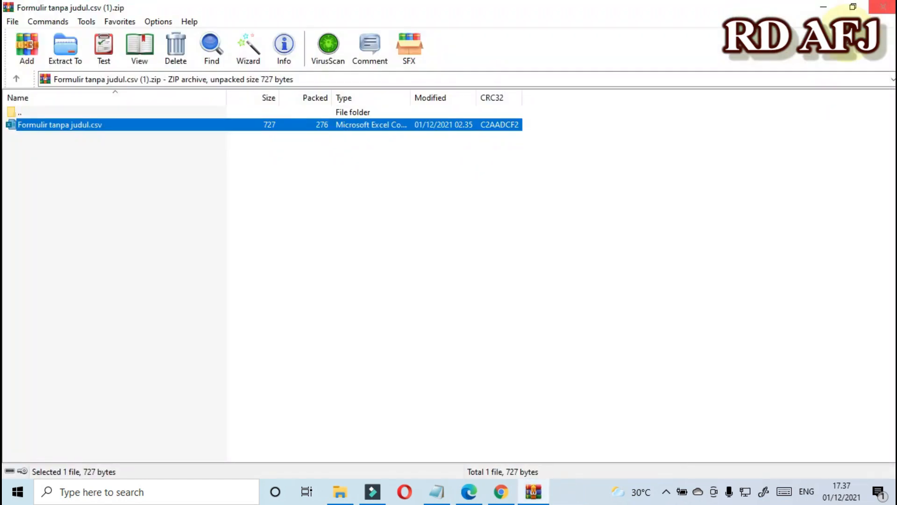
{"action": "left_click", "coordinate": [883, 6]}
{"action": "left_click", "coordinate": [886, 7]}
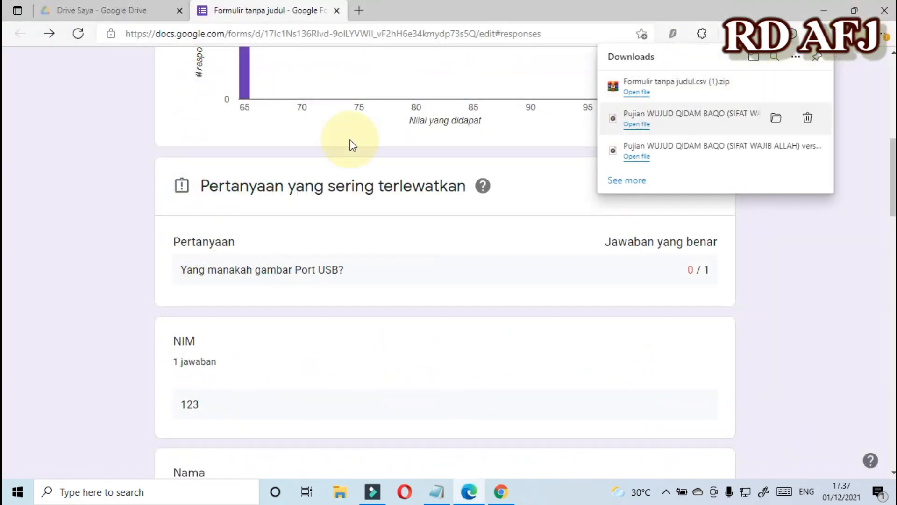
{"action": "left_click", "coordinate": [123, 149]}
{"action": "scroll", "coordinate": [501, 257], "scroll_direction": "up", "scroll_amount": 10}
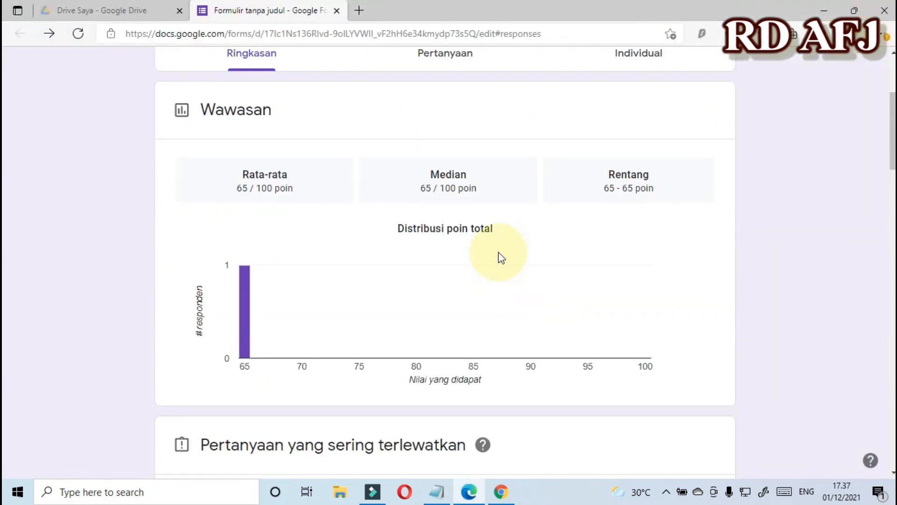